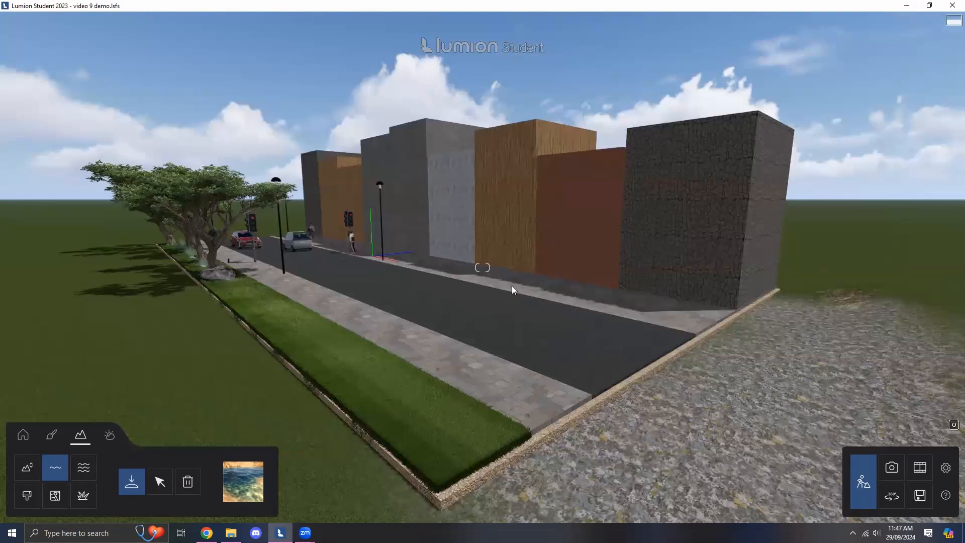
- Examine the street scene with its road, pavements, grass strip and row of buildings from the near end of the road
{"action": "right_click_drag", "start_coordinate": [538, 278], "coordinate": [593, 261]}
{"action": "right_click_drag", "start_coordinate": [482, 267], "coordinate": [377, 206]}
{"action": "right_click_drag", "start_coordinate": [483, 267], "coordinate": [543, 284]}
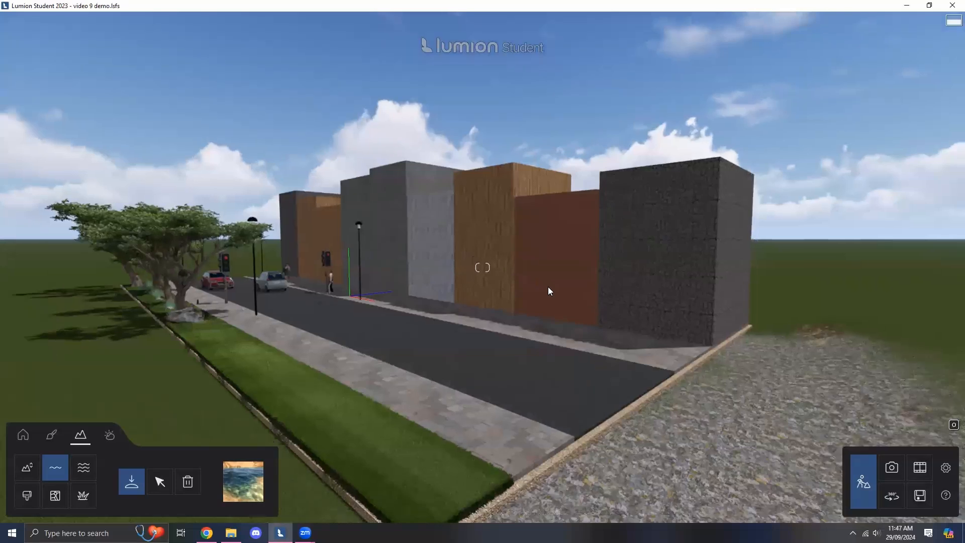
{"action": "key", "text": "w"}
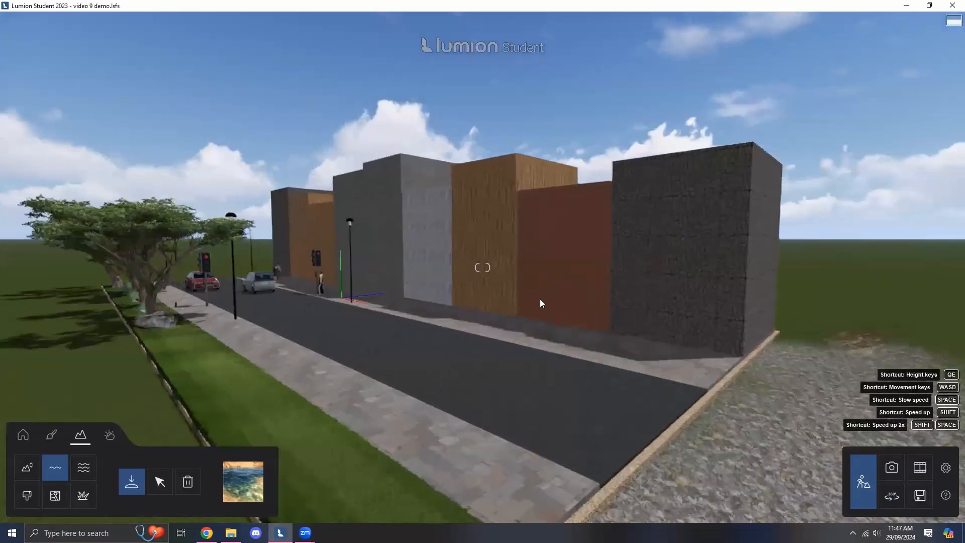
{"action": "key", "text": "s"}
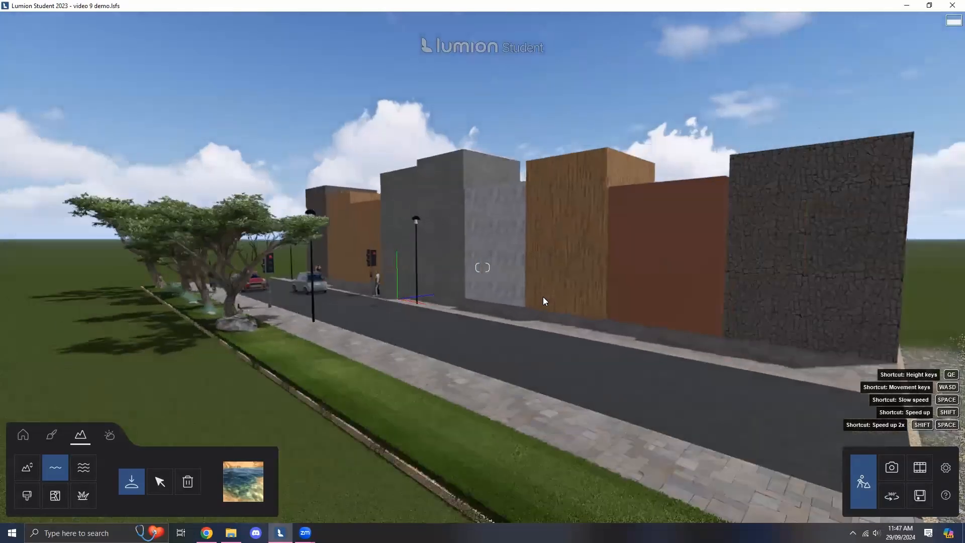
{"action": "key", "text": "d"}
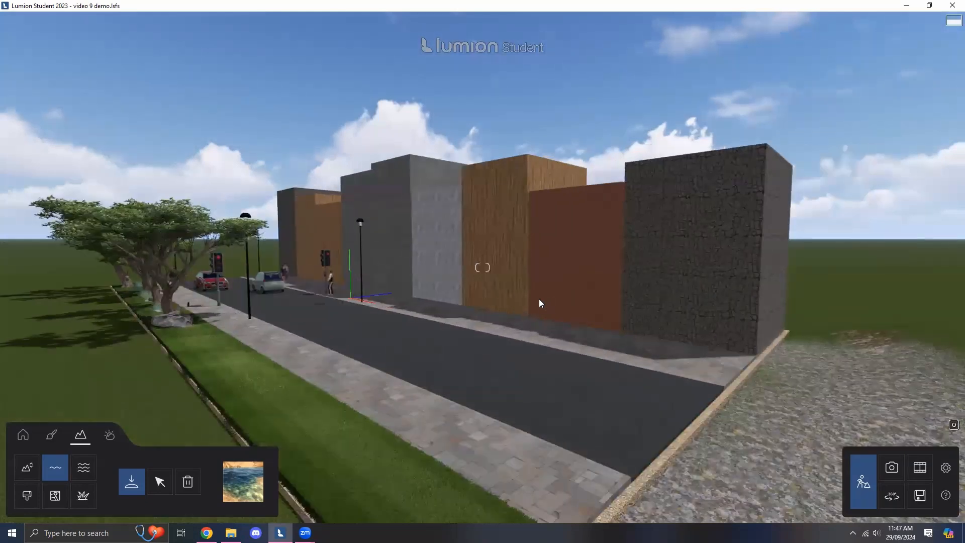
{"action": "key", "text": "w"}
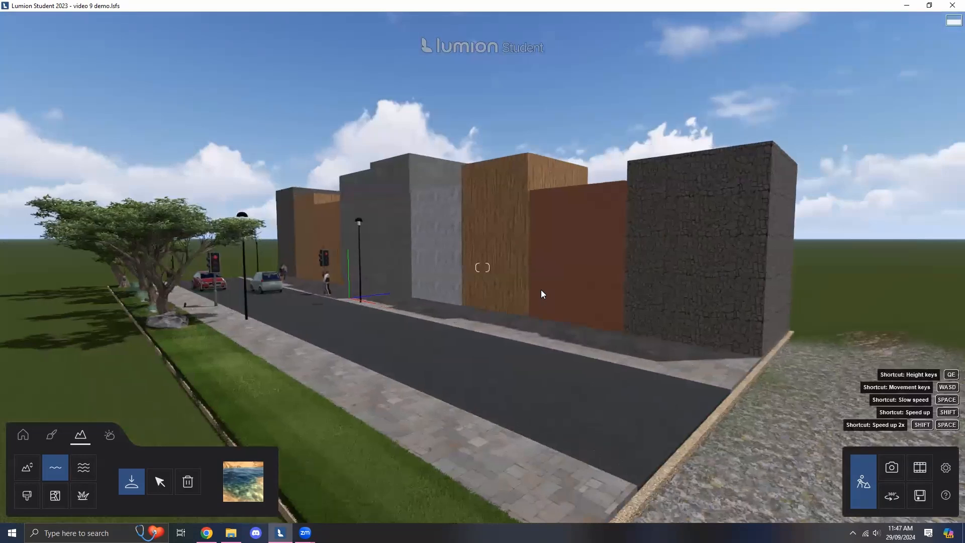
{"action": "key", "text": "s"}
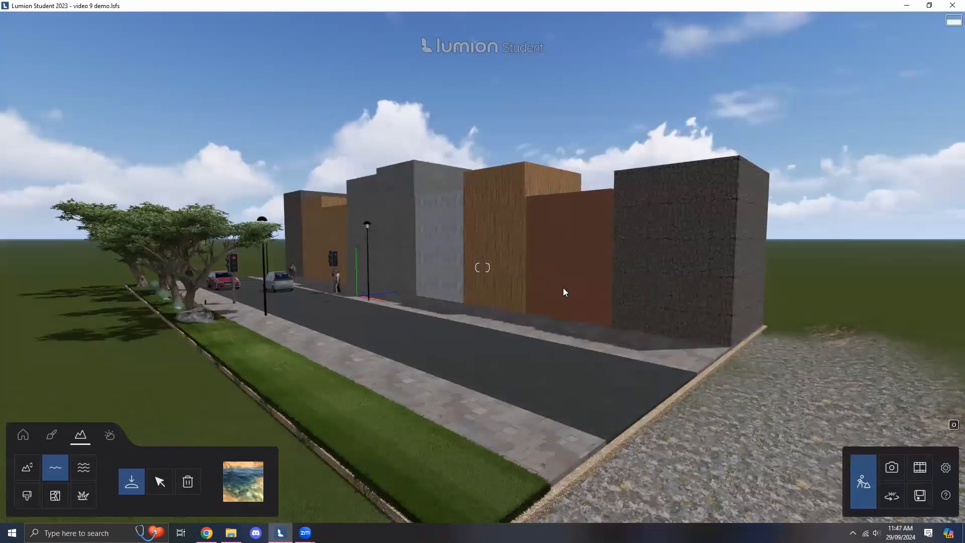
{"action": "right_click_drag", "start_coordinate": [582, 280], "coordinate": [552, 333]}
{"action": "key", "text": "d"}
{"action": "right_click_drag", "start_coordinate": [482, 268], "coordinate": [480, 246]}
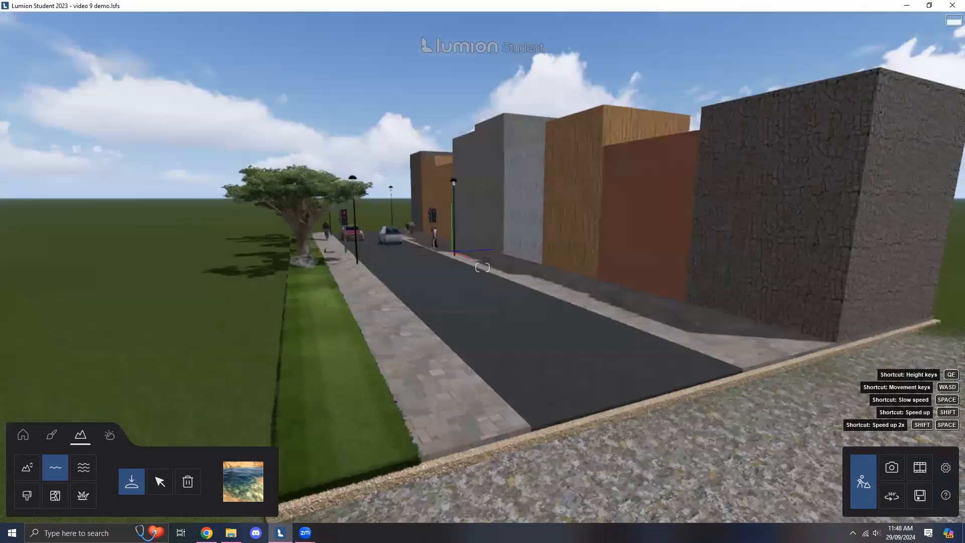
{"action": "right_click_drag", "start_coordinate": [243, 229], "coordinate": [209, 408]}
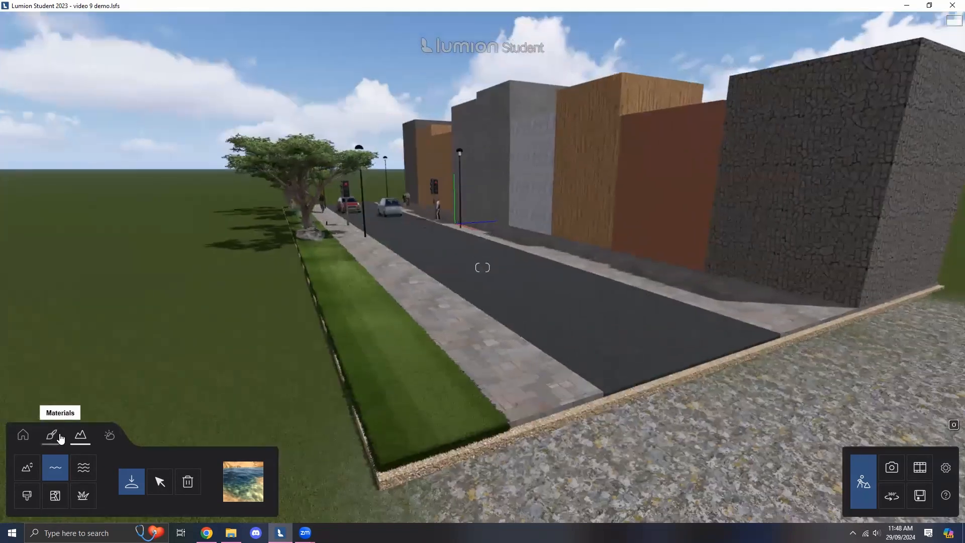
- Open the material editor and examine the asphalt, pavement and building surfaces that can be modified along the street
{"action": "left_click", "coordinate": [52, 434]}
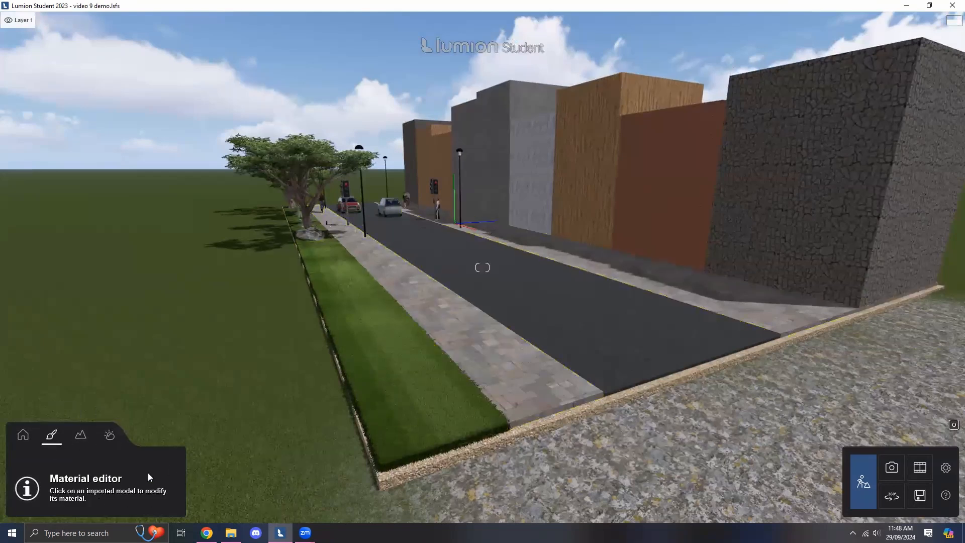
{"action": "mouse_move", "coordinate": [505, 355]}
{"action": "right_mouse_down"}
{"action": "mouse_move", "coordinate": [478, 364]}
{"action": "mouse_move", "coordinate": [460, 399]}
{"action": "mouse_move", "coordinate": [511, 356]}
{"action": "right_mouse_up"}
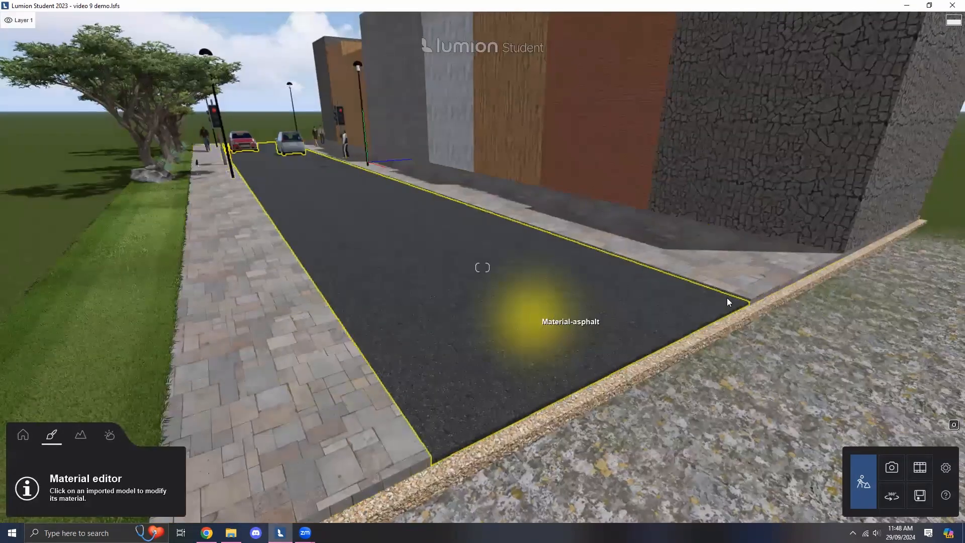
{"action": "right_click_drag", "start_coordinate": [347, 360], "coordinate": [354, 382]}
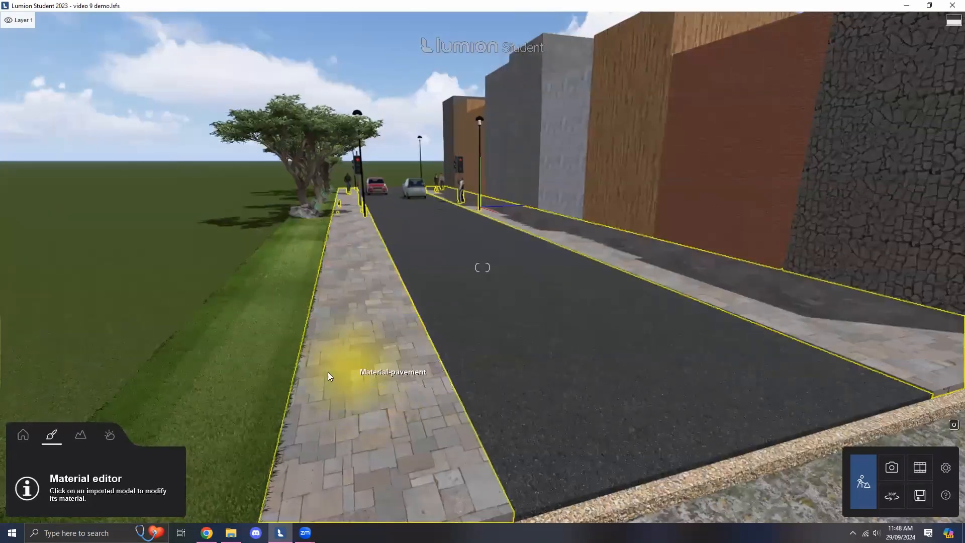
{"action": "right_click_drag", "start_coordinate": [397, 370], "coordinate": [455, 384]}
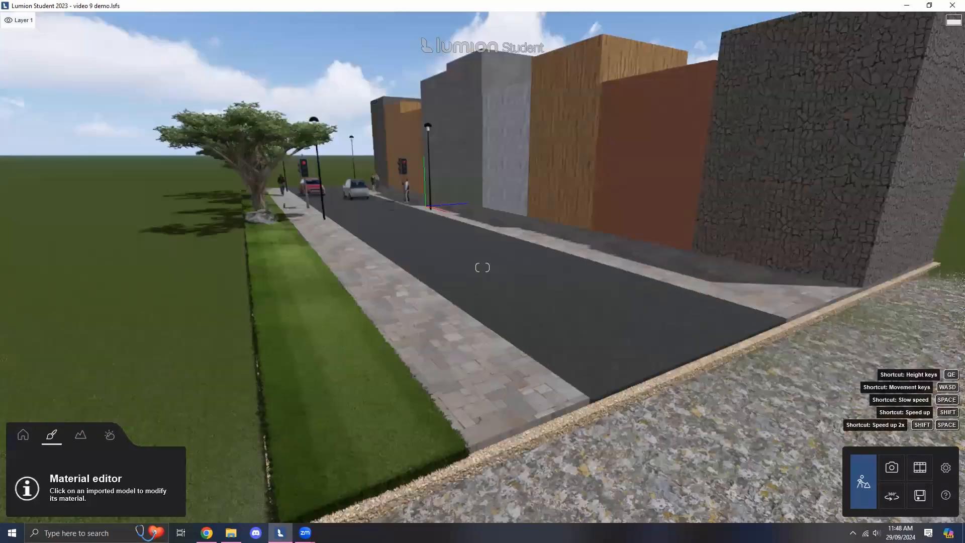
{"action": "right_click_drag", "start_coordinate": [445, 332], "coordinate": [472, 314]}
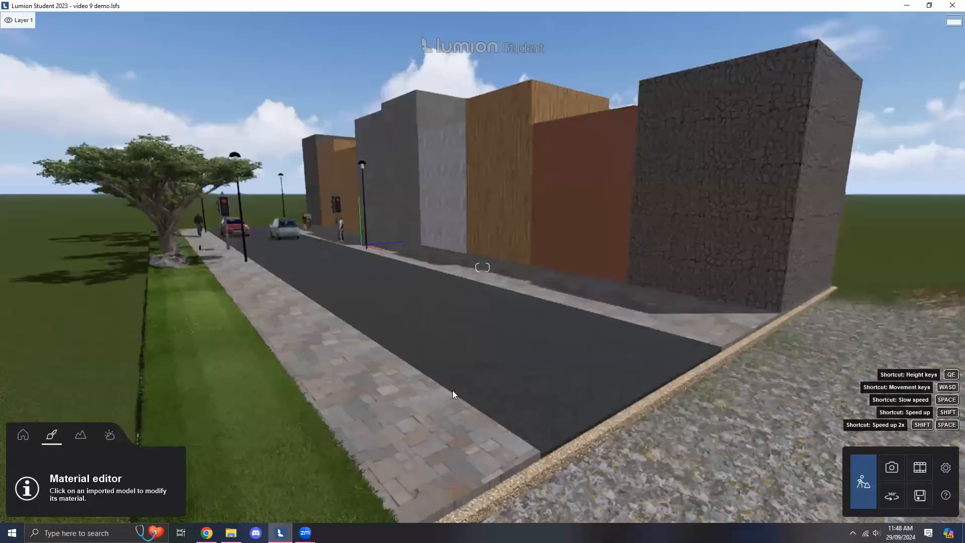
{"action": "right_click_drag", "start_coordinate": [453, 390], "coordinate": [610, 296]}
{"action": "key", "text": "w"}
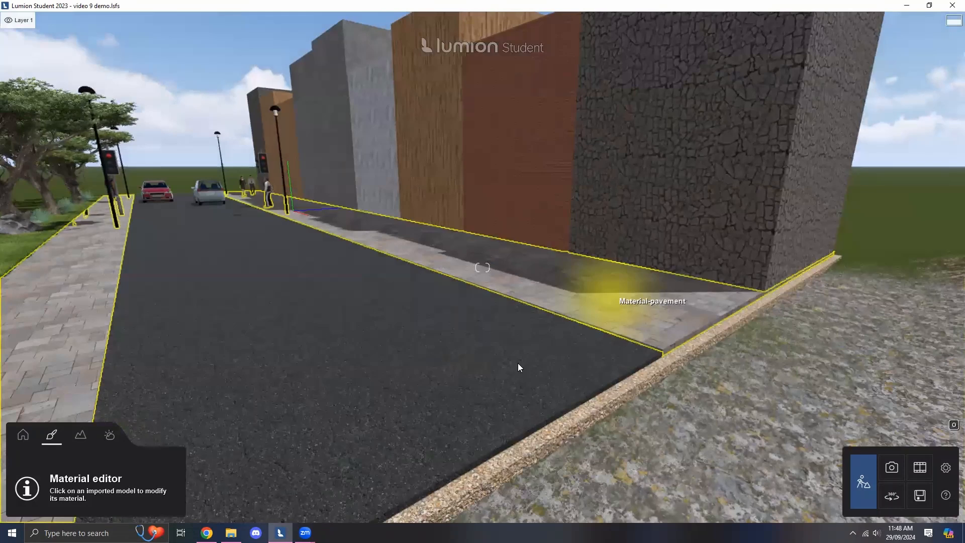
{"action": "right_click_drag", "start_coordinate": [518, 367], "coordinate": [433, 412]}
{"action": "key", "text": "a"}
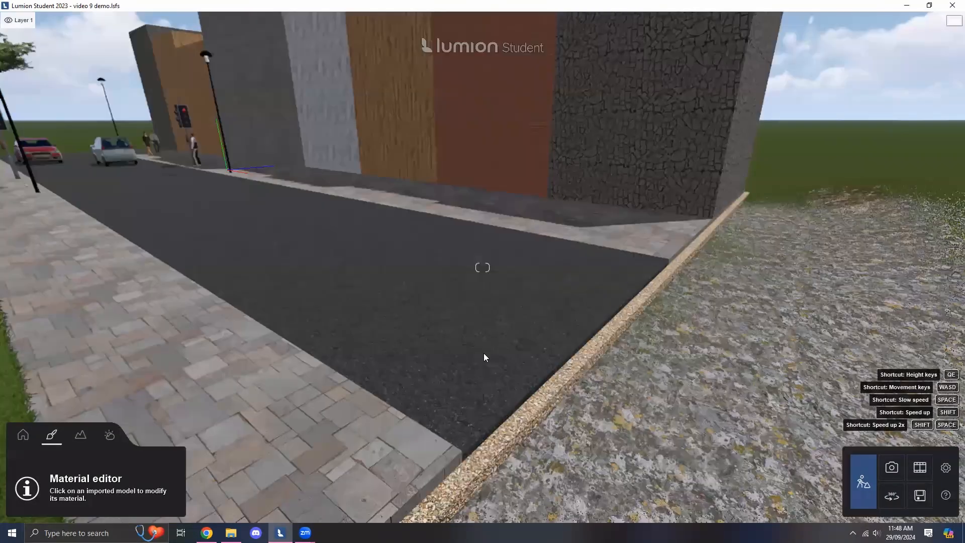
{"action": "right_click_drag", "start_coordinate": [485, 349], "coordinate": [535, 219]}
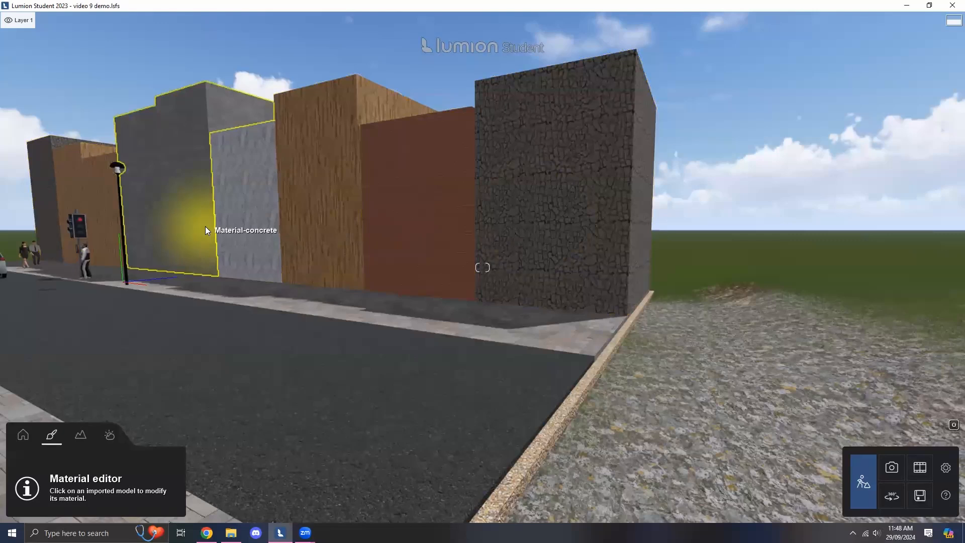
{"action": "right_click_drag", "start_coordinate": [541, 266], "coordinate": [578, 296]}
{"action": "key", "text": "w"}
{"action": "key", "text": "s"}
{"action": "right_click_drag", "start_coordinate": [483, 268], "coordinate": [558, 312]}
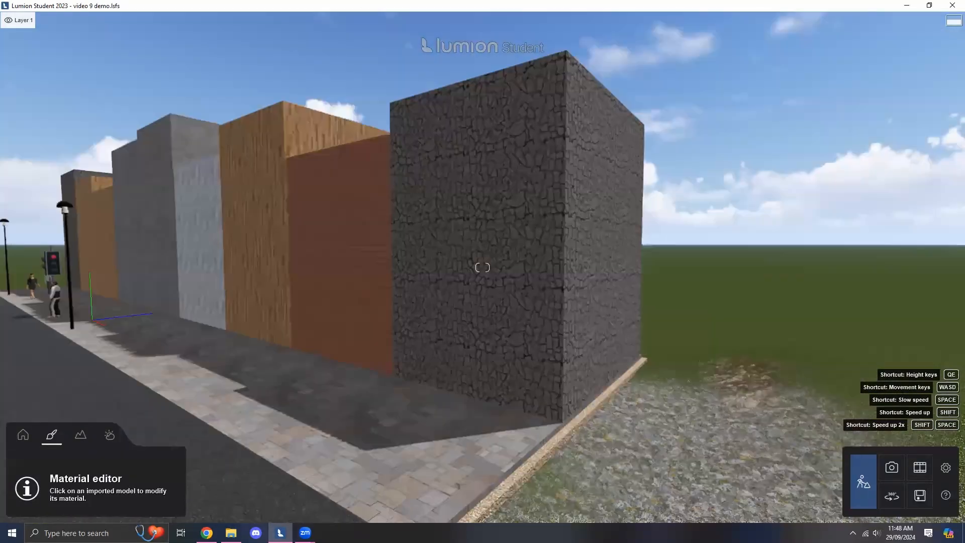
{"action": "key", "text": "w"}
{"action": "left_click", "coordinate": [534, 246]}
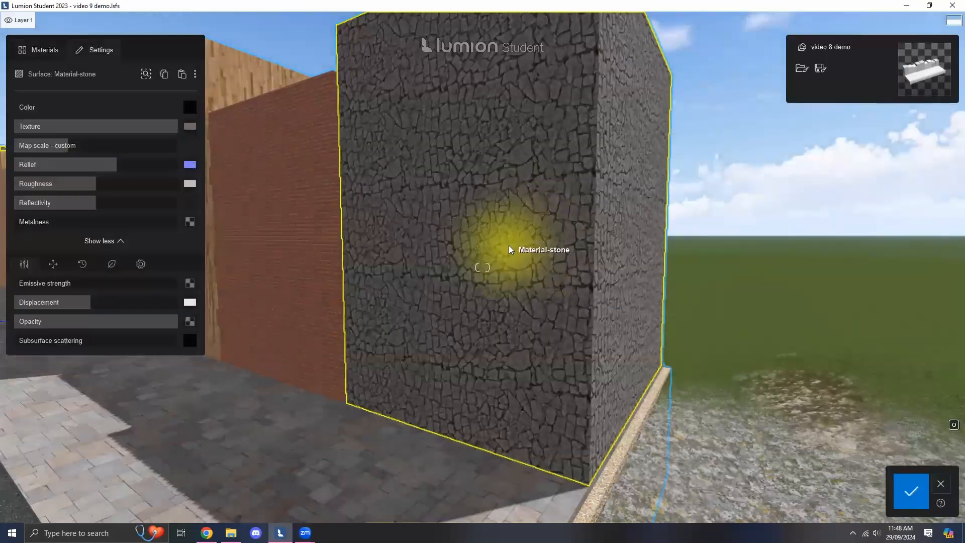
{"action": "left_click", "coordinate": [941, 485]}
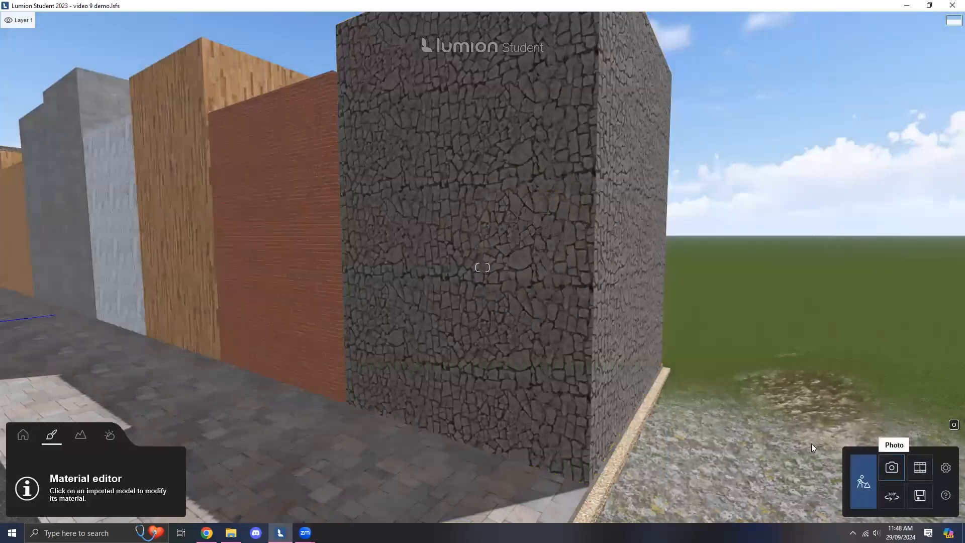
- Open the corner building's dark stone material for editing and show the Landscape materials in the library
{"action": "left_click", "coordinate": [559, 262]}
{"action": "right_click_drag", "start_coordinate": [396, 223], "coordinate": [356, 222]}
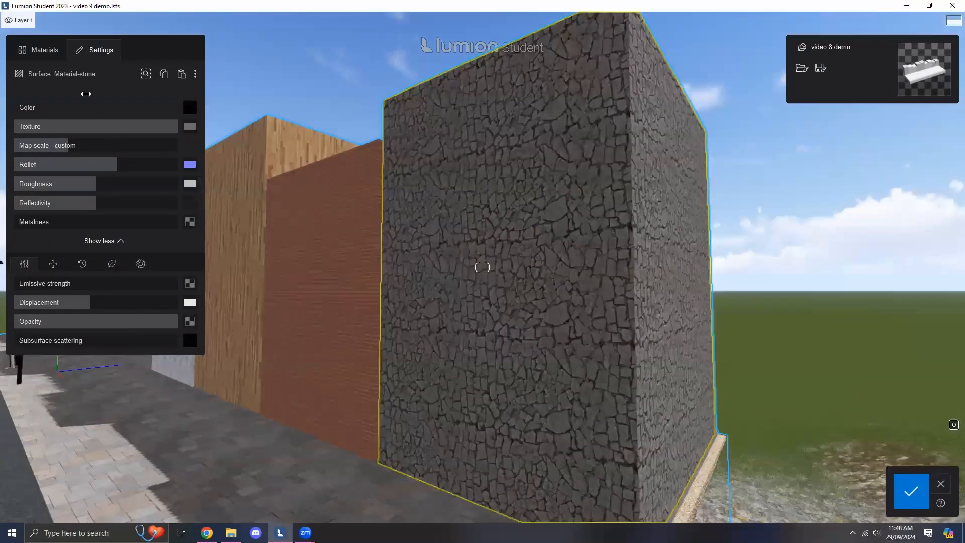
{"action": "left_click", "coordinate": [46, 60]}
{"action": "right_click_drag", "start_coordinate": [232, 145], "coordinate": [330, 183]}
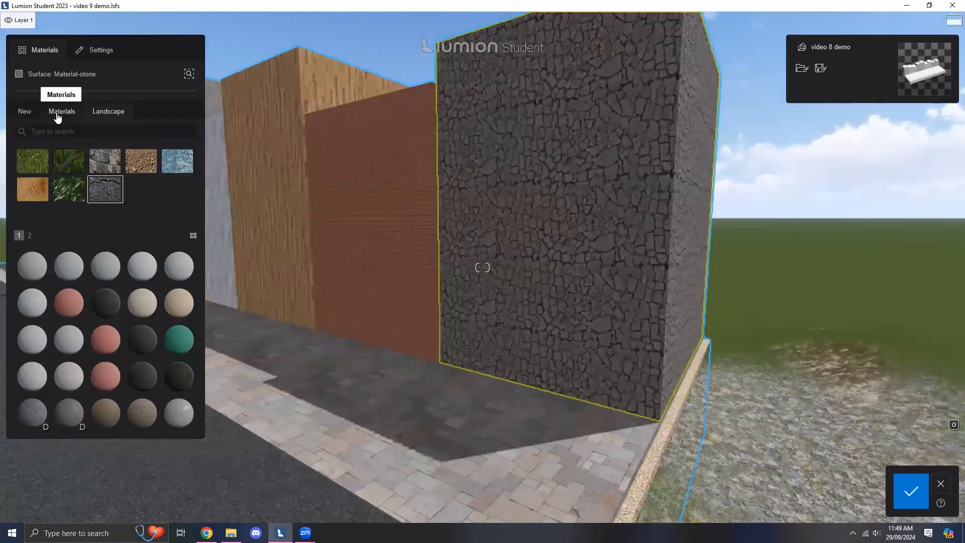
{"action": "right_click_drag", "start_coordinate": [399, 175], "coordinate": [115, 143]}
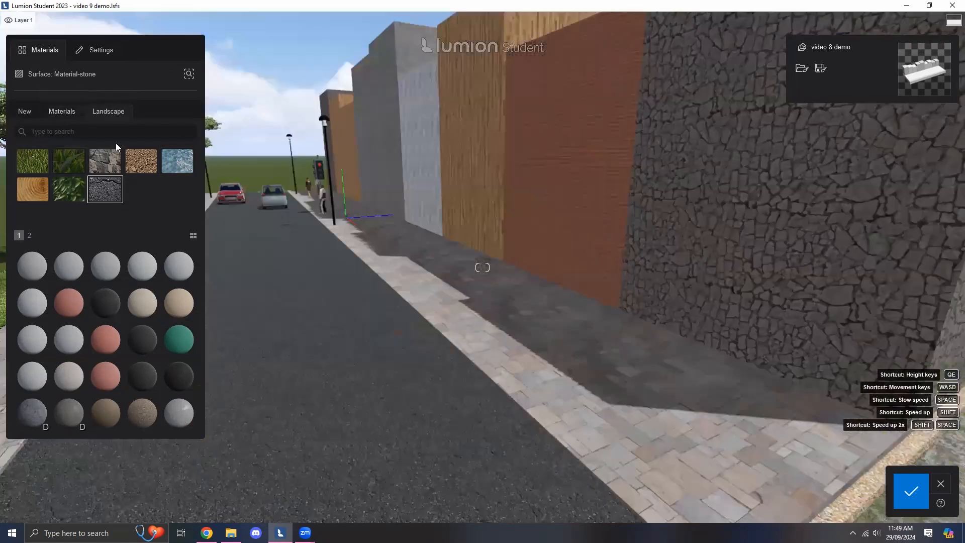
{"action": "right_click_drag", "start_coordinate": [42, 173], "coordinate": [26, 174]}
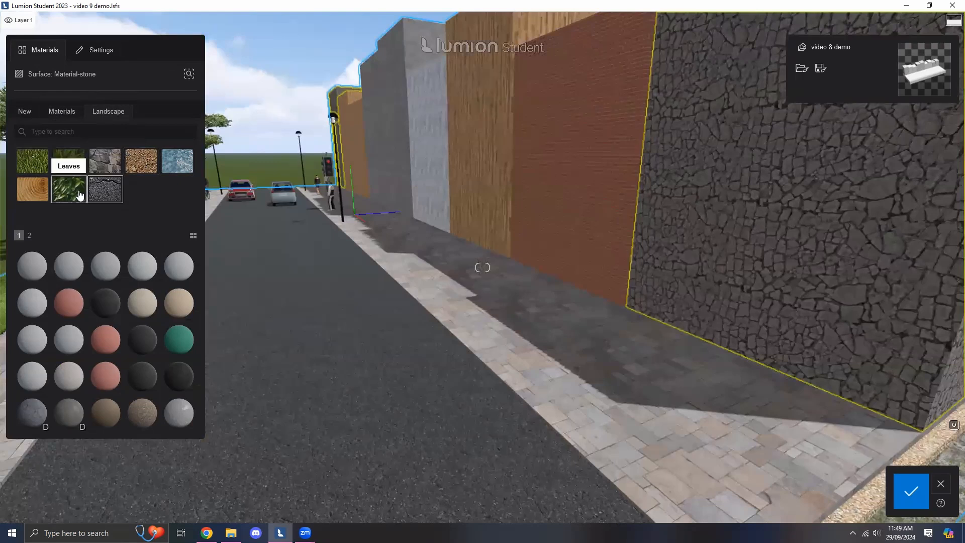
- Try the Azure Pool water material on the corner stone building and look at it from the street
{"action": "left_click", "coordinate": [178, 169]}
{"action": "right_click_drag", "start_coordinate": [347, 238], "coordinate": [335, 246]}
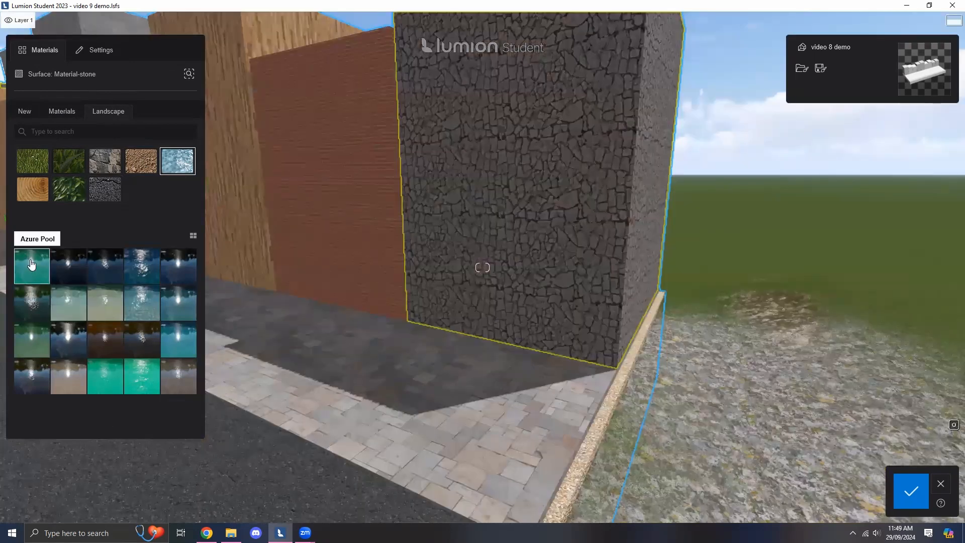
{"action": "left_click_drag", "start_coordinate": [31, 265], "coordinate": [425, 299]}
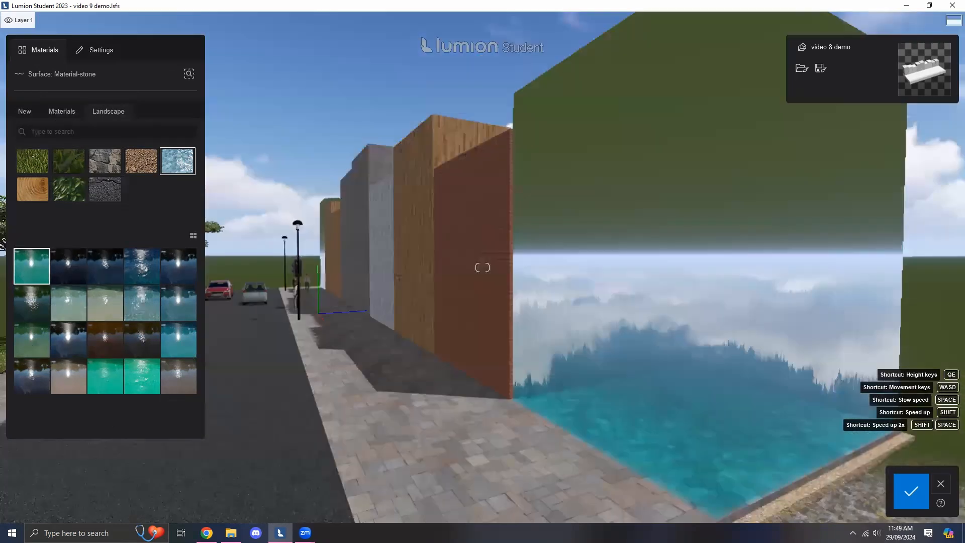
{"action": "right_click_drag", "start_coordinate": [482, 267], "coordinate": [704, 293]}
{"action": "key", "text": "a"}
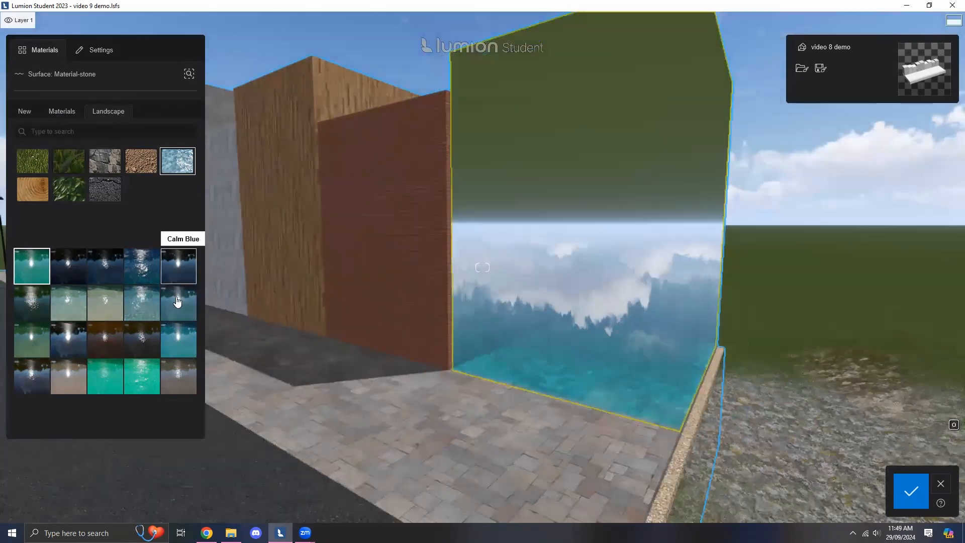
- Apply the white-grey cobblestone from the Stone > Cobblestones materials to the corner building's surface
{"action": "left_click", "coordinate": [66, 114]}
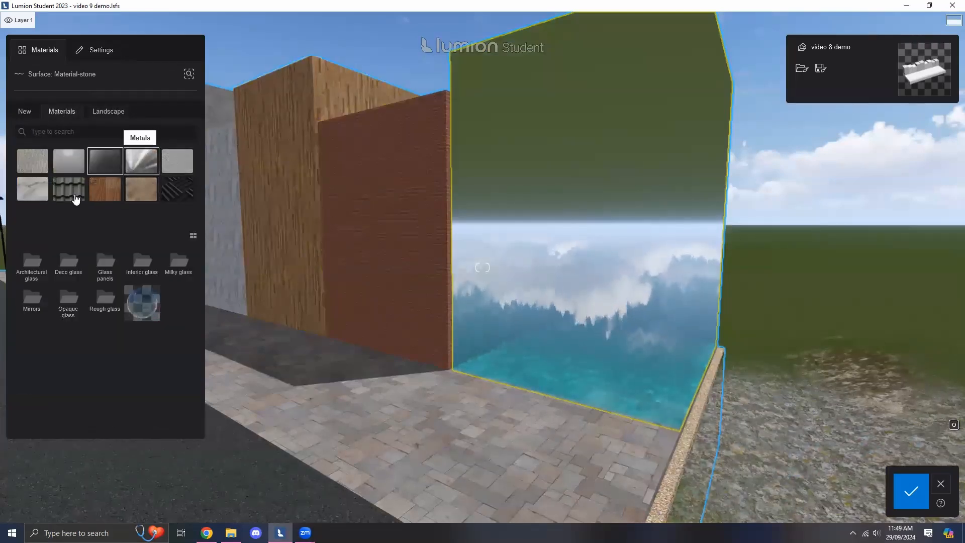
{"action": "left_click", "coordinate": [43, 196]}
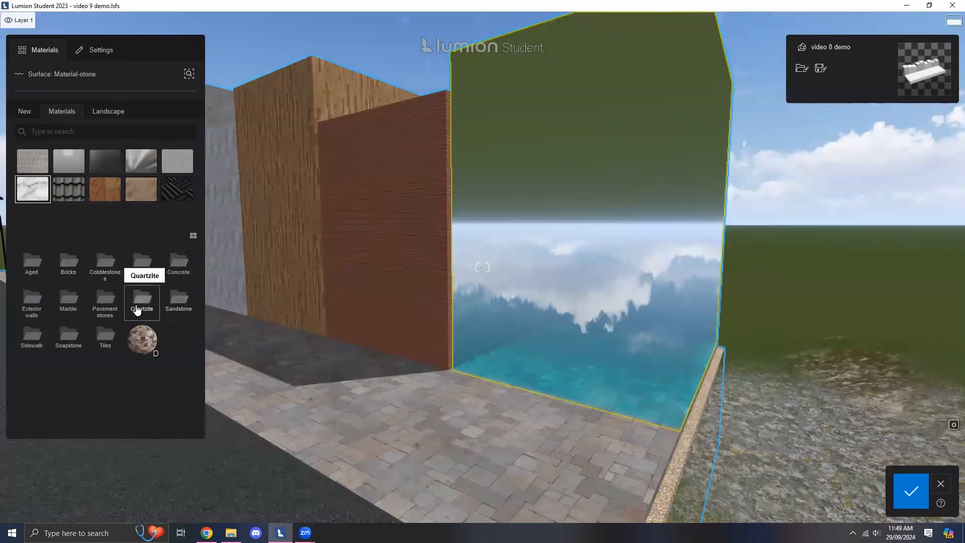
{"action": "left_click", "coordinate": [115, 267]}
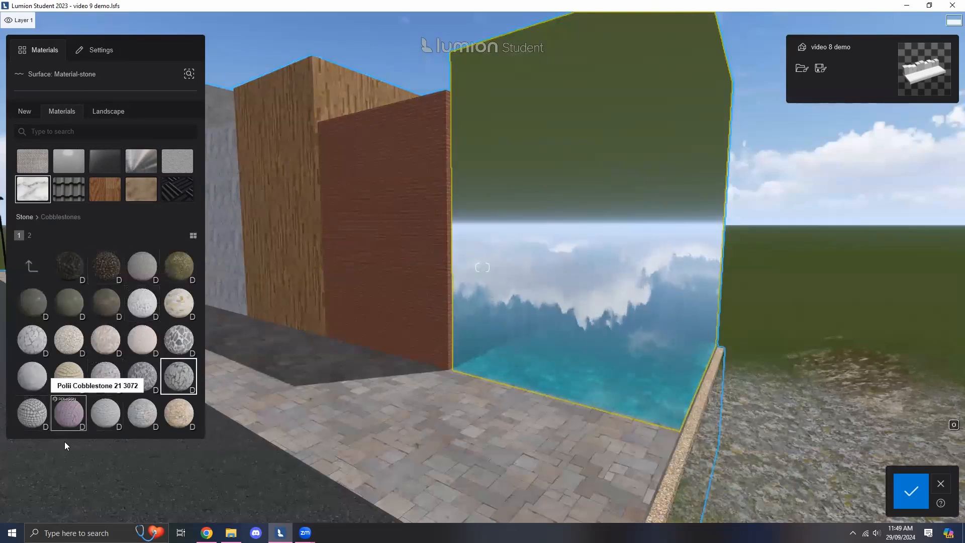
{"action": "left_click", "coordinate": [153, 307]}
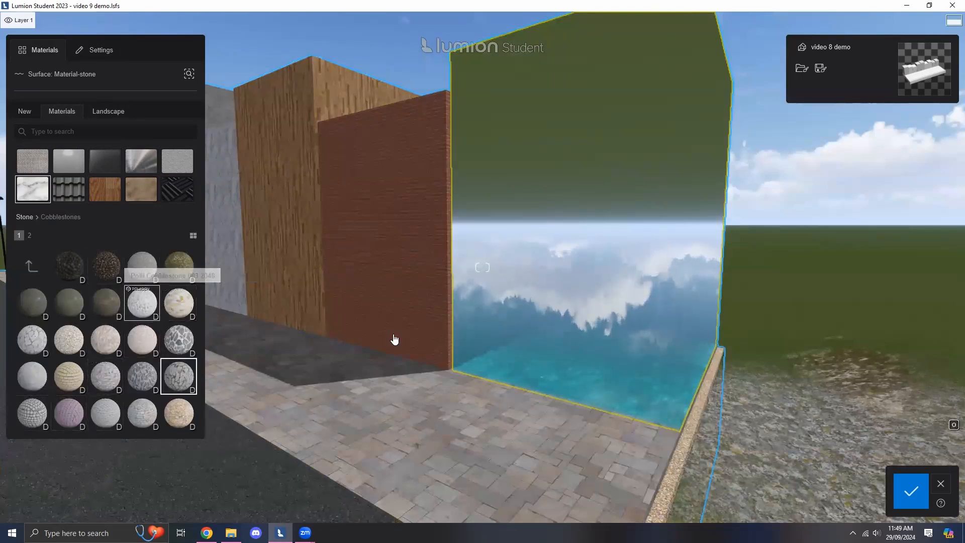
- Inspect the cobblestone surface on the corner building from several angles and save the material changes
{"action": "right_click_drag", "start_coordinate": [618, 340], "coordinate": [503, 354]}
{"action": "right_click_drag", "start_coordinate": [482, 268], "coordinate": [412, 264]}
{"action": "right_click_drag", "start_coordinate": [482, 267], "coordinate": [654, 297]}
{"action": "key", "text": "a"}
{"action": "key", "text": "d"}
{"action": "right_click_drag", "start_coordinate": [482, 268], "coordinate": [383, 251]}
{"action": "key", "text": "d"}
{"action": "right_click_drag", "start_coordinate": [482, 267], "coordinate": [327, 244]}
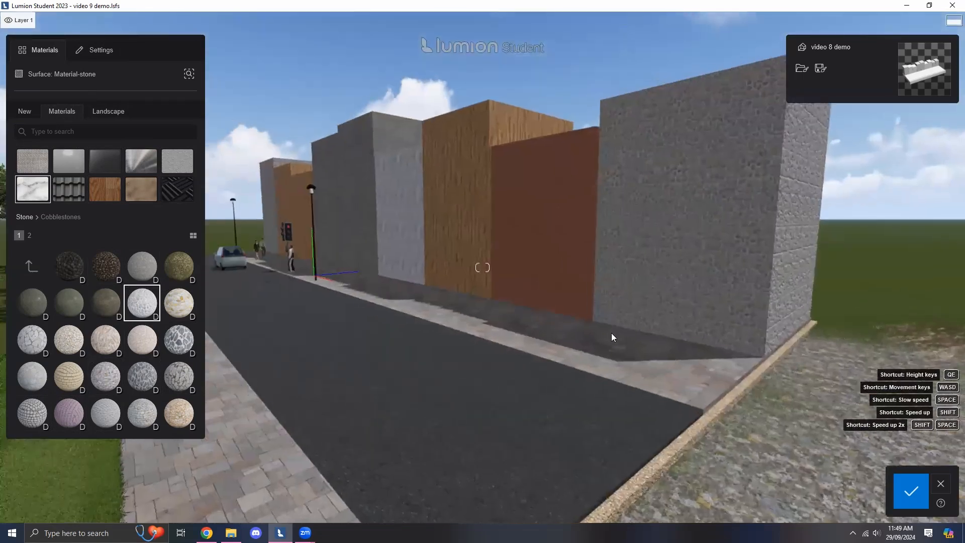
{"action": "left_click", "coordinate": [910, 498]}
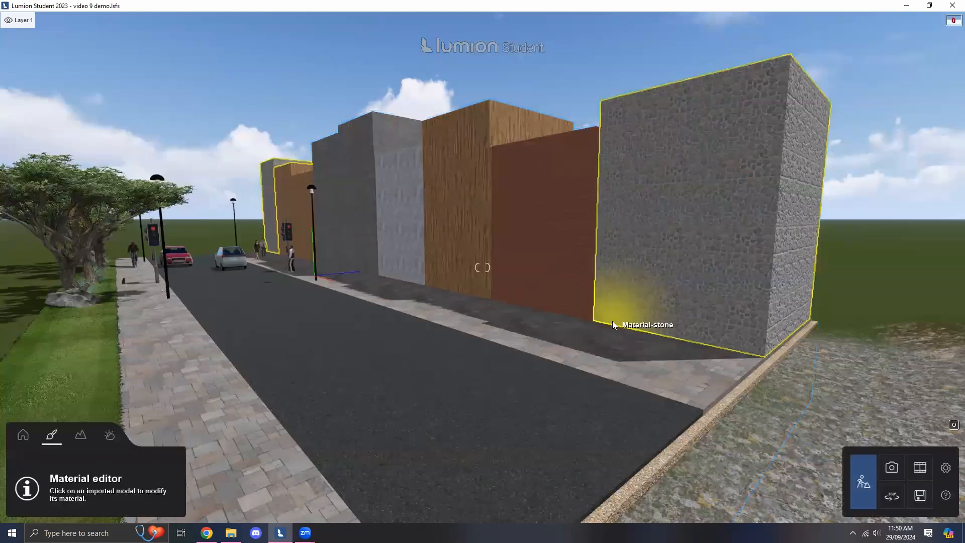
- Switch from material editing to landscape editing while keeping the street in view
{"action": "right_click_drag", "start_coordinate": [477, 375], "coordinate": [93, 503]}
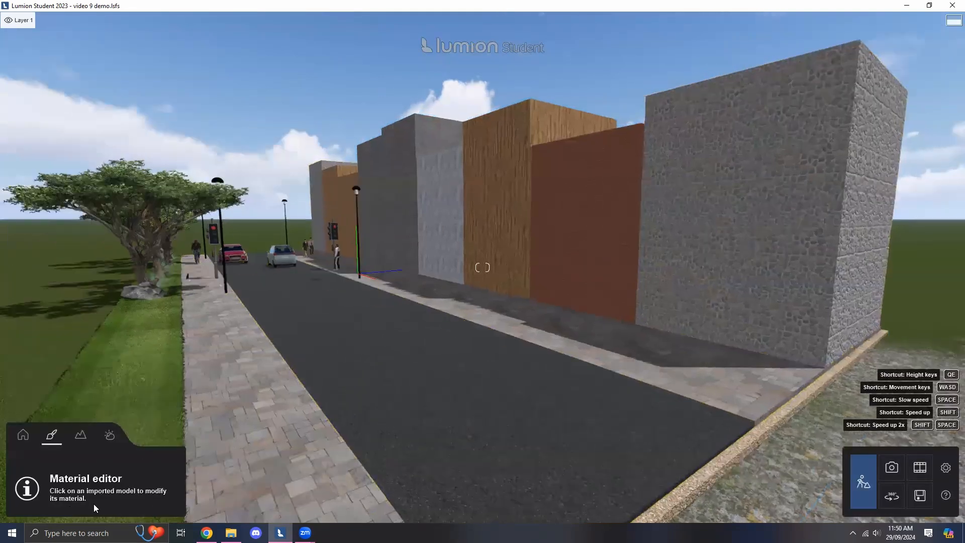
{"action": "right_click_drag", "start_coordinate": [318, 395], "coordinate": [89, 431]}
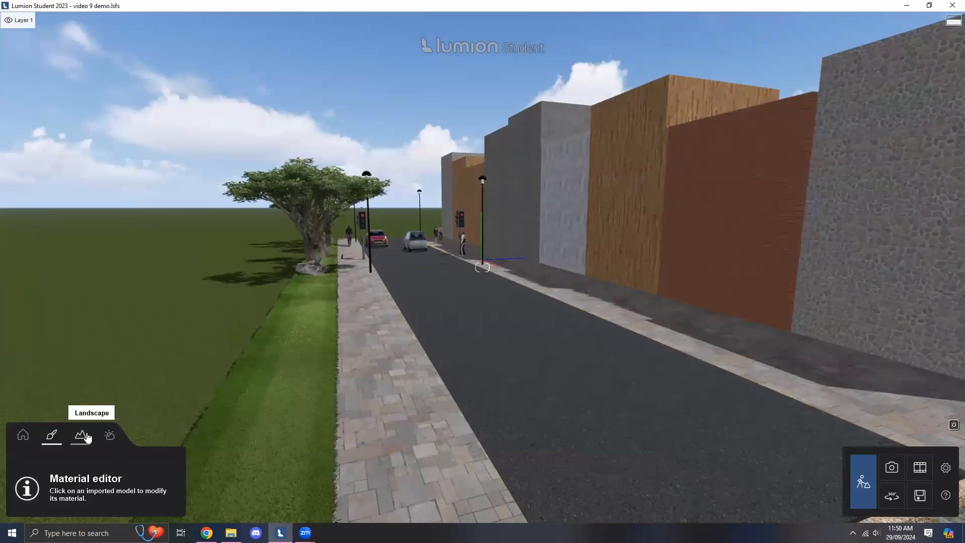
{"action": "left_click", "coordinate": [87, 436]}
{"action": "right_click_drag", "start_coordinate": [86, 436], "coordinate": [242, 445]}
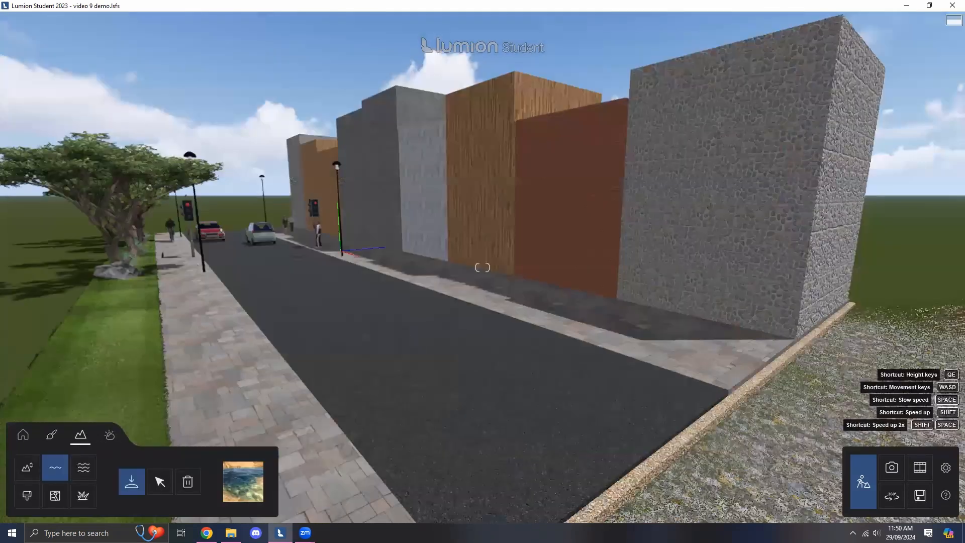
- Start landscape painting and open the landscape presets with the street and the gravel ground beside it in view
{"action": "right_click_drag", "start_coordinate": [316, 380], "coordinate": [311, 374]}
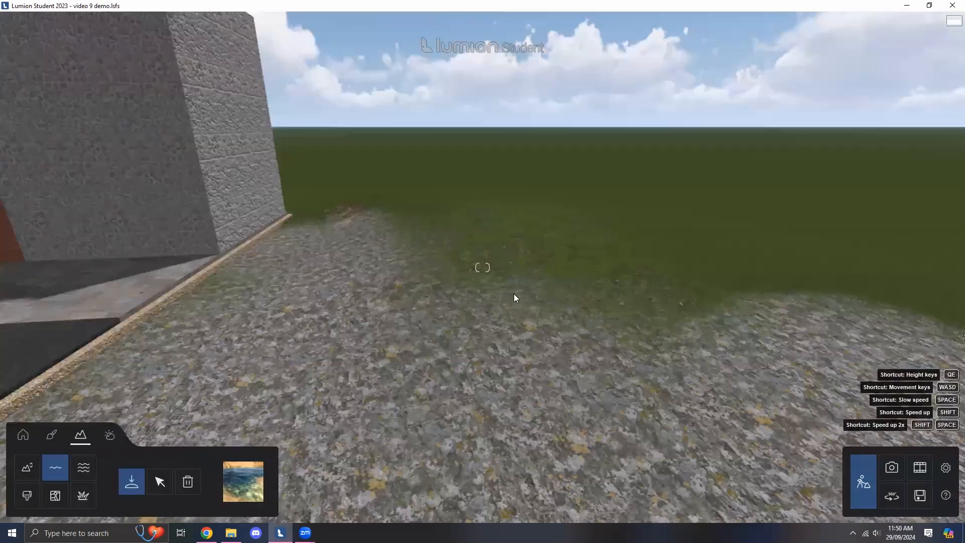
{"action": "right_click_drag", "start_coordinate": [514, 293], "coordinate": [417, 306]}
{"action": "key", "text": "s"}
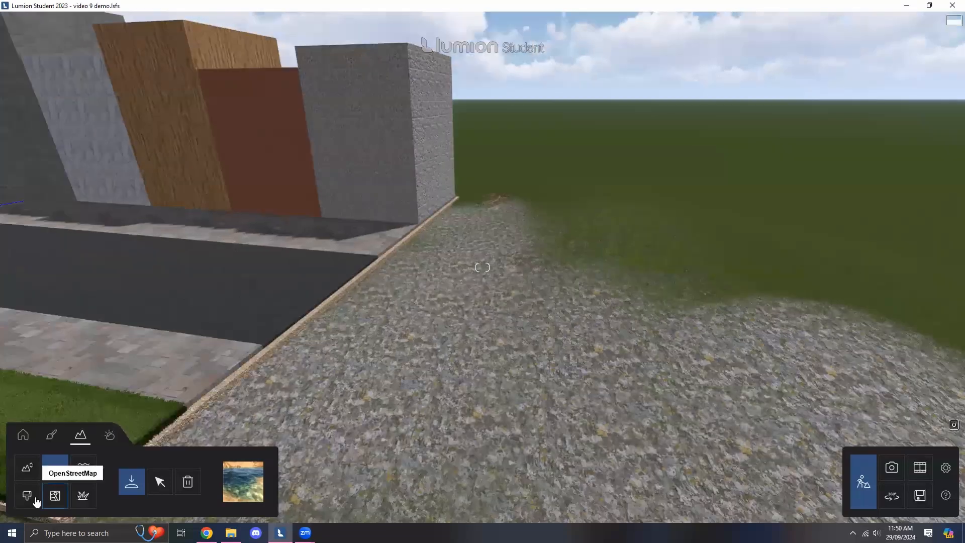
{"action": "left_click", "coordinate": [28, 498]}
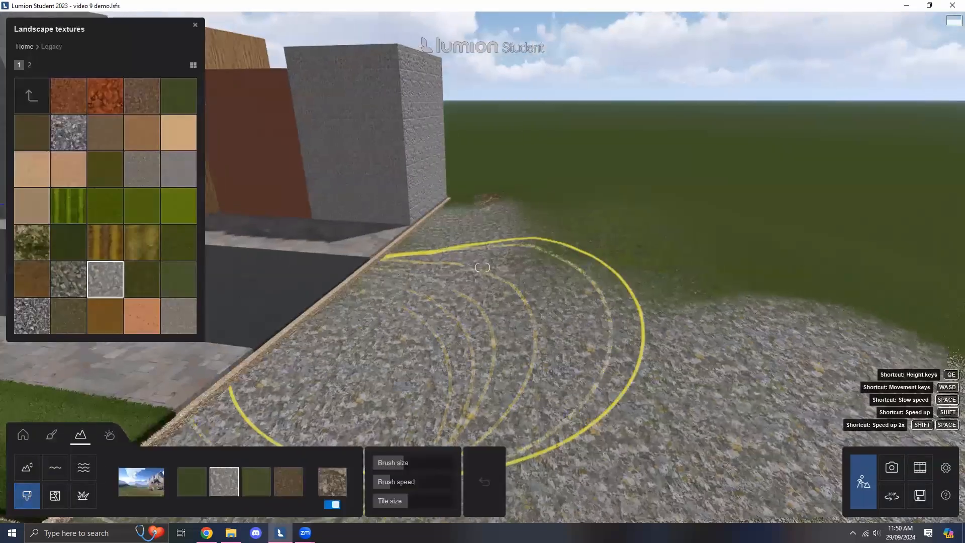
{"action": "key", "text": "w"}
{"action": "right_click_drag", "start_coordinate": [483, 267], "coordinate": [352, 267]}
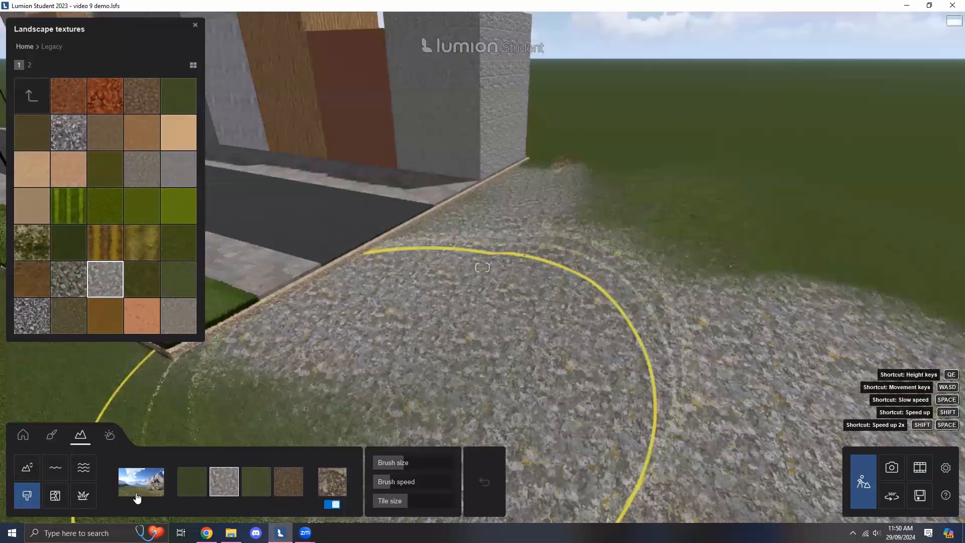
{"action": "right_click_drag", "start_coordinate": [483, 267], "coordinate": [482, 176]}
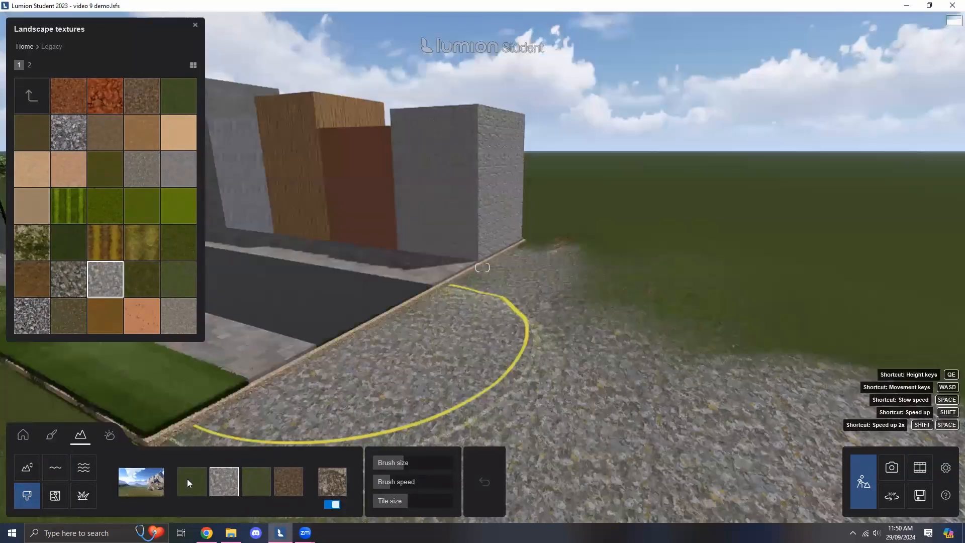
{"action": "left_click", "coordinate": [141, 490]}
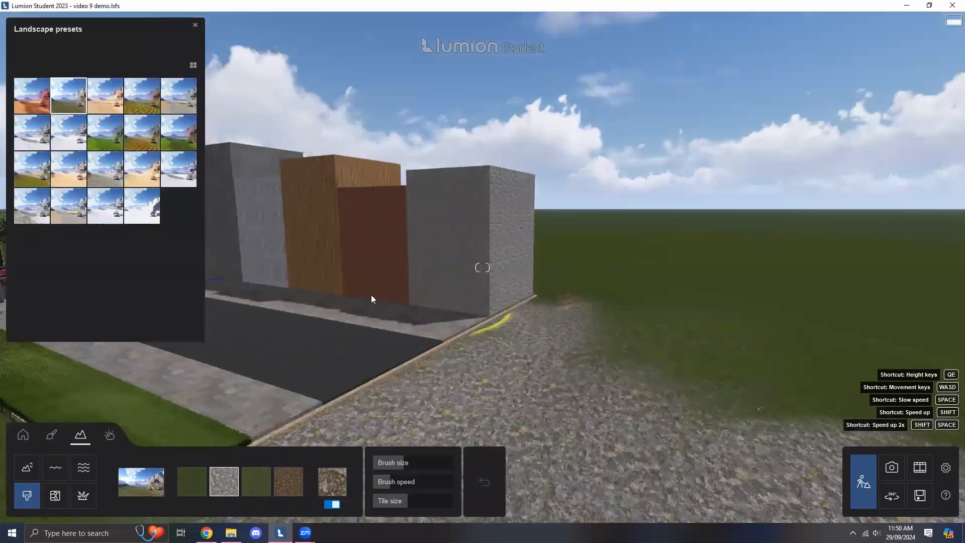
{"action": "key", "text": "s"}
{"action": "right_click_drag", "start_coordinate": [371, 294], "coordinate": [221, 312]}
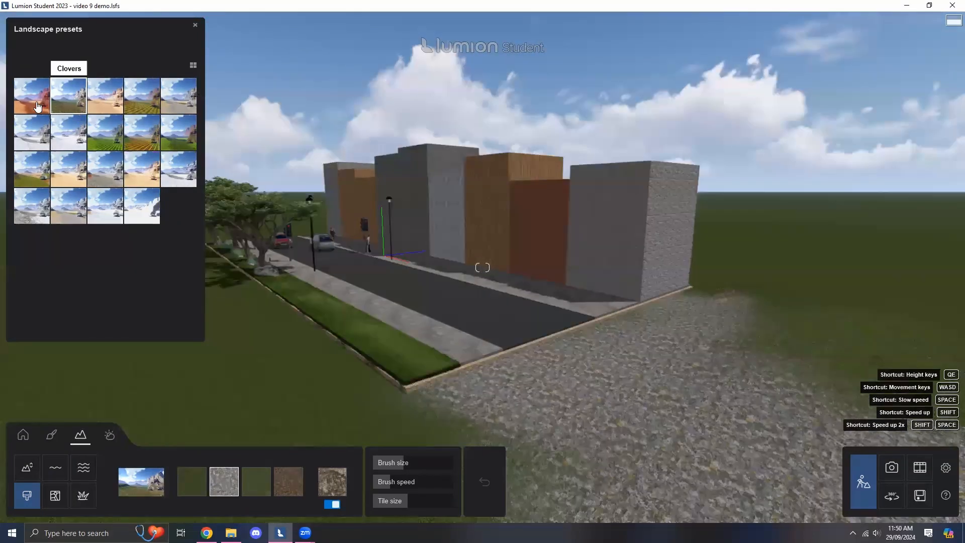
- Try the red desert landscape preset on the terrain and switch it back to the Clovers preset
{"action": "left_click", "coordinate": [31, 101]}
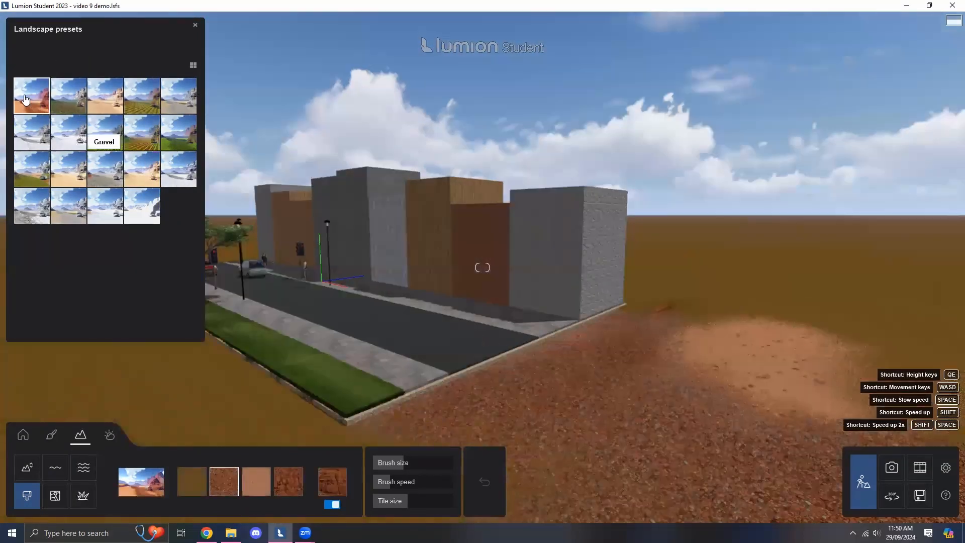
{"action": "right_click_drag", "start_coordinate": [483, 267], "coordinate": [374, 256]}
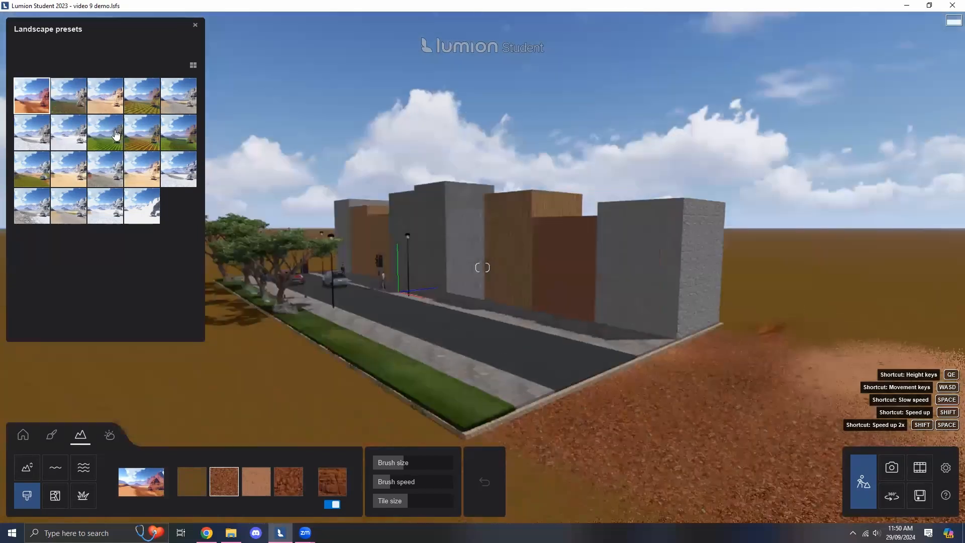
{"action": "left_click", "coordinate": [63, 103]}
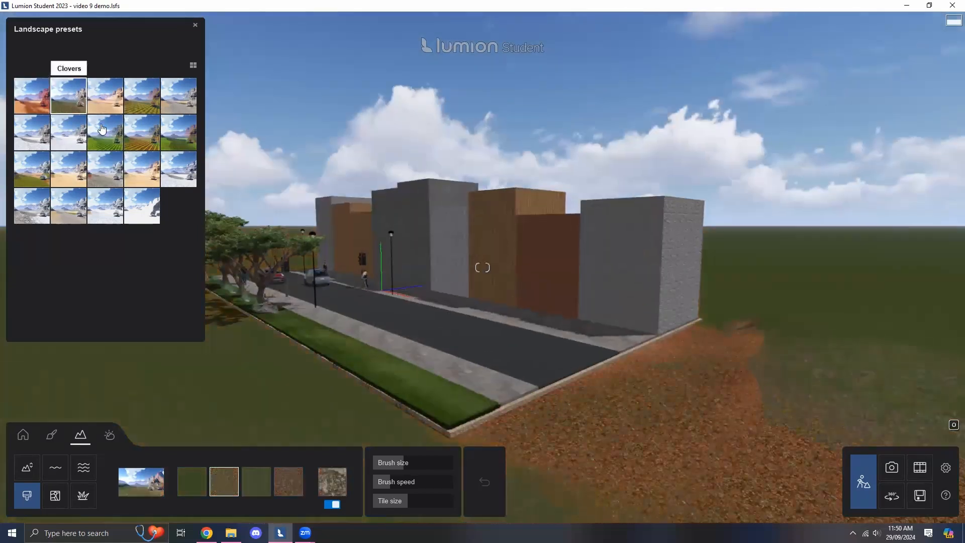
{"action": "right_click_drag", "start_coordinate": [482, 267], "coordinate": [499, 289]}
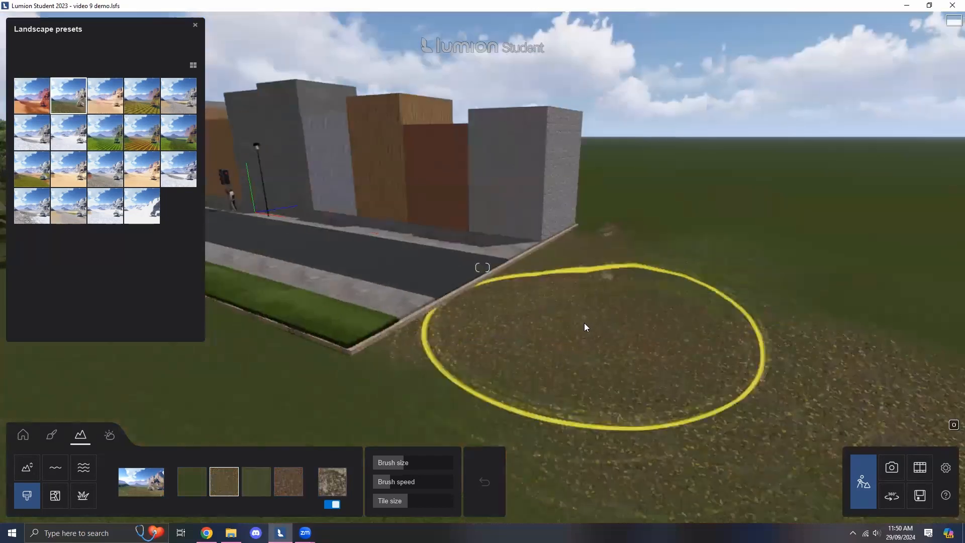
{"action": "right_click_drag", "start_coordinate": [584, 323], "coordinate": [414, 418]}
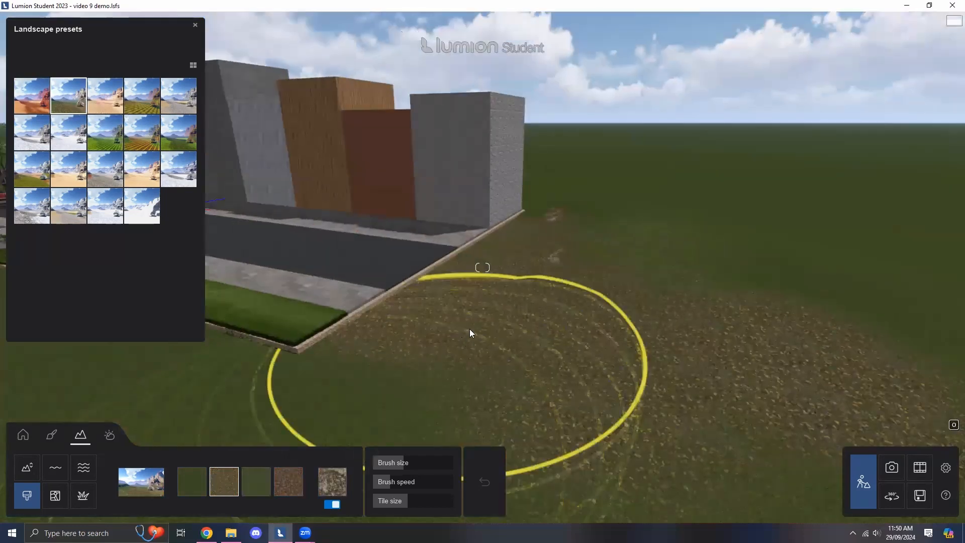
{"action": "right_click_drag", "start_coordinate": [459, 316], "coordinate": [467, 325]}
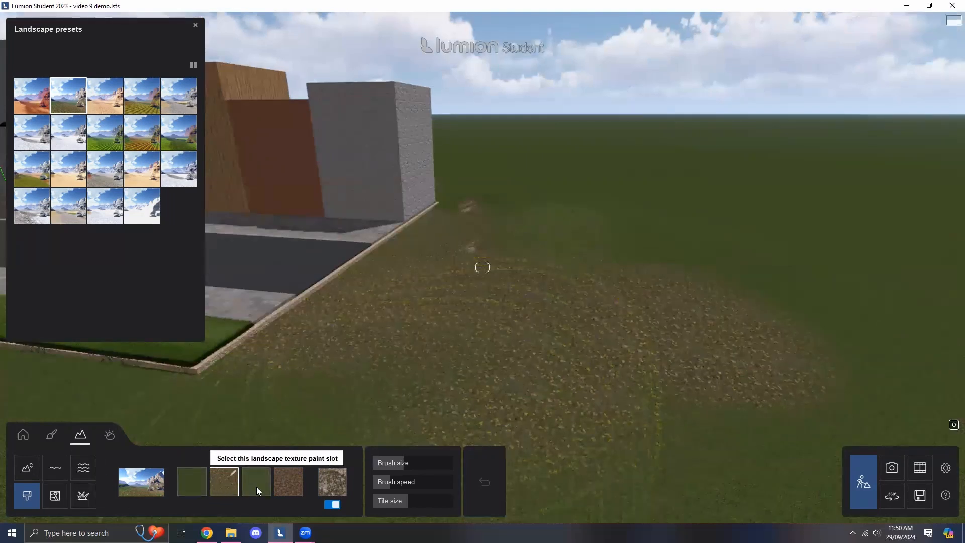
- Paint the Leaves landscape texture over the grass near the street's open end
{"action": "left_click", "coordinate": [231, 494]}
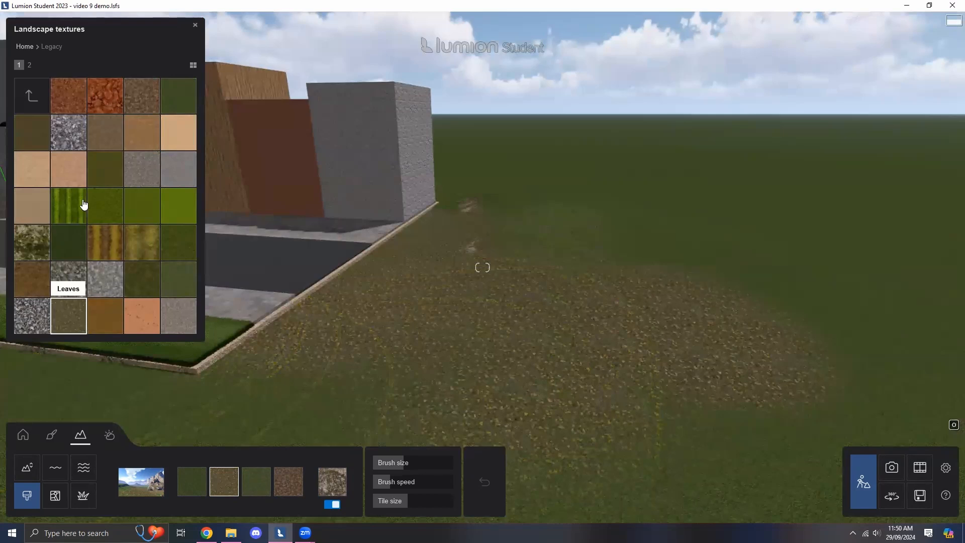
{"action": "mouse_move", "coordinate": [443, 346]}
{"action": "right_mouse_down"}
{"action": "mouse_move", "coordinate": [415, 363]}
{"action": "mouse_move", "coordinate": [405, 346]}
{"action": "right_mouse_up"}
{"action": "left_click", "coordinate": [405, 346]}
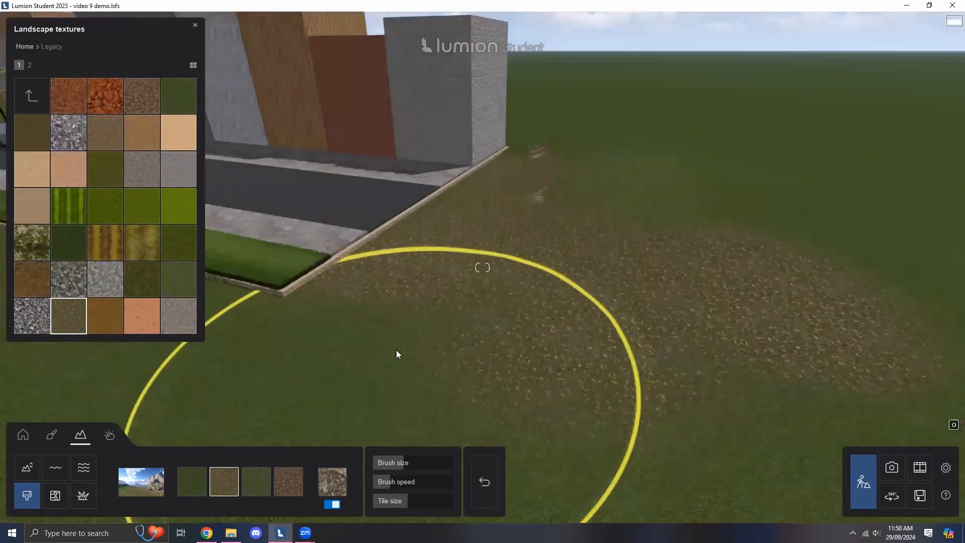
{"action": "left_click_drag", "start_coordinate": [401, 344], "coordinate": [401, 345]}
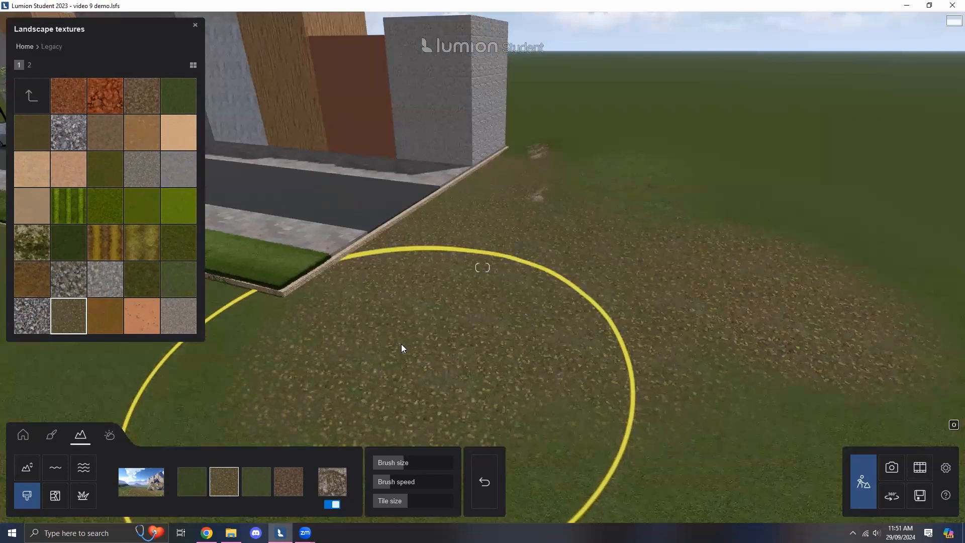
{"action": "left_click_drag", "start_coordinate": [401, 345], "coordinate": [689, 388]}
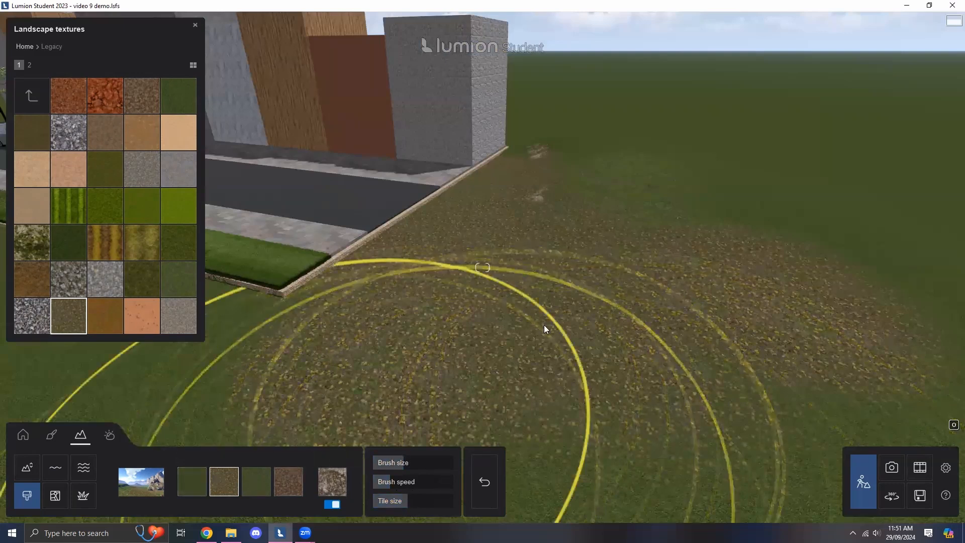
{"action": "right_click_drag", "start_coordinate": [606, 330], "coordinate": [573, 327]}
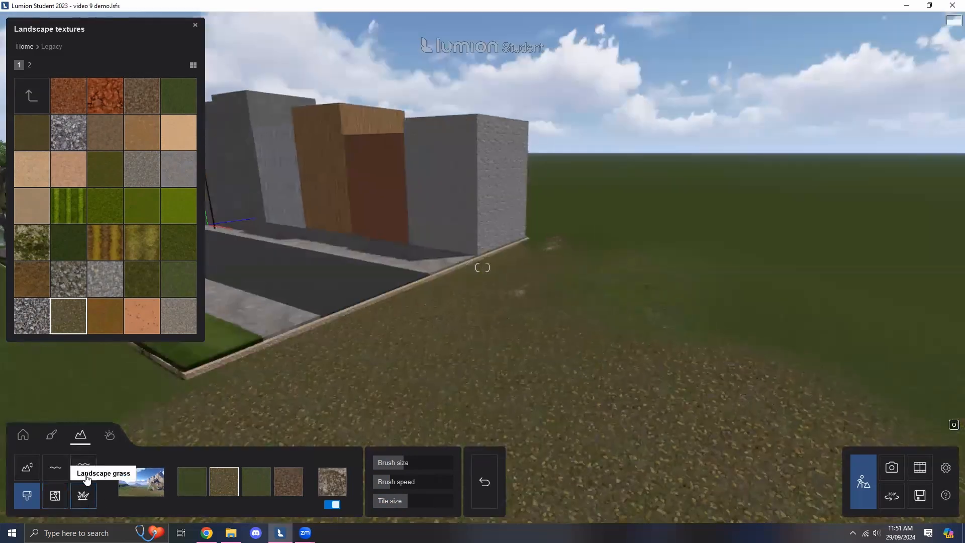
- Place a four-sided water plane on the grass near the street's corner and try adjusting its shape and height
{"action": "left_click", "coordinate": [62, 472]}
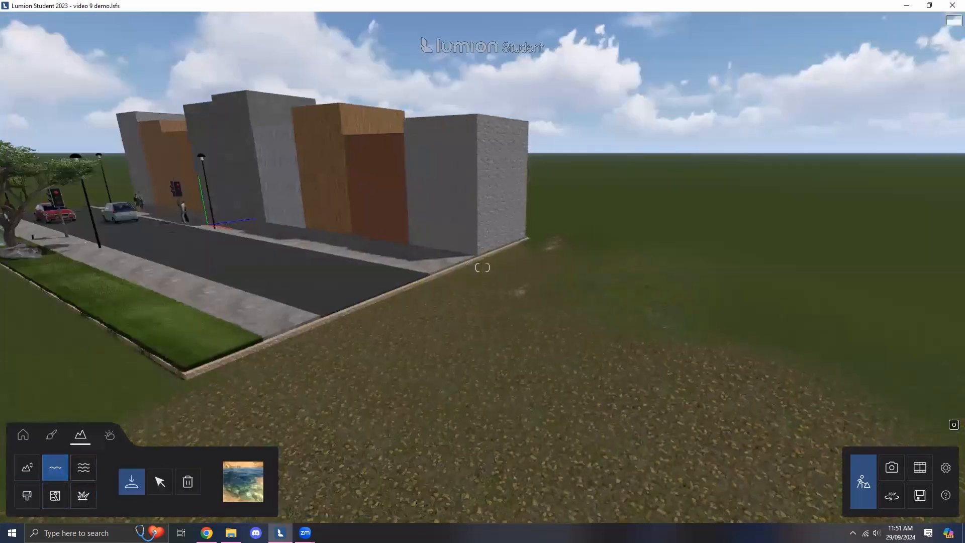
{"action": "right_click_drag", "start_coordinate": [483, 272], "coordinate": [442, 297]}
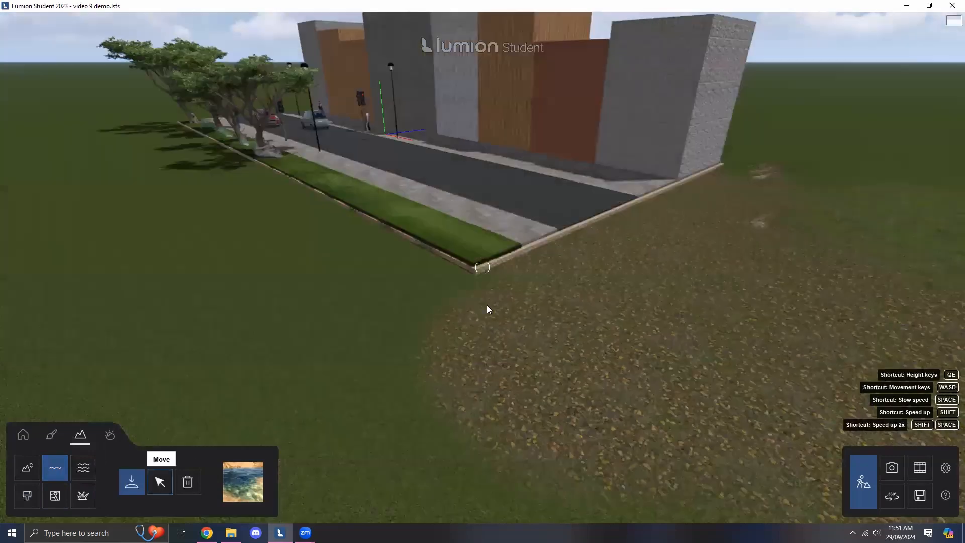
{"action": "left_click_drag", "start_coordinate": [383, 334], "coordinate": [323, 521]}
{"action": "key", "text": "a"}
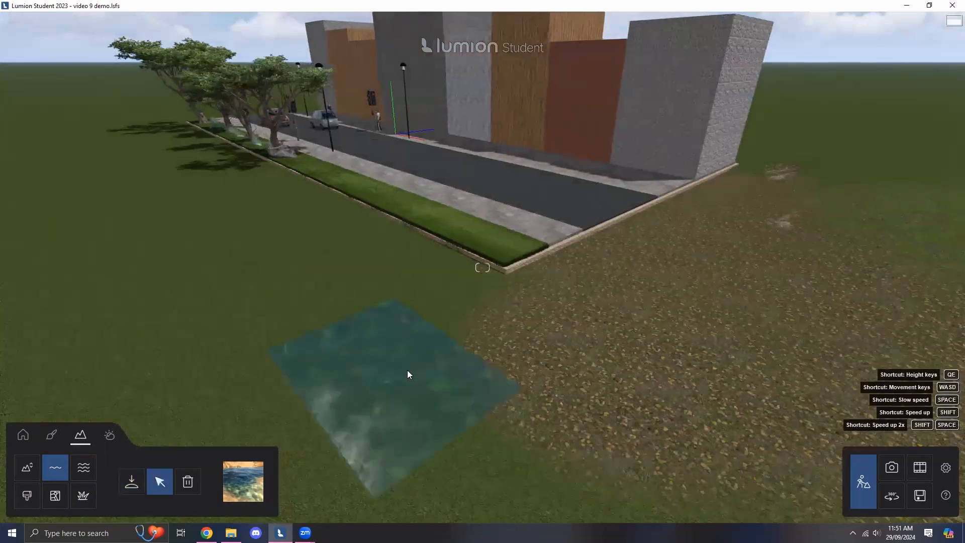
{"action": "left_click", "coordinate": [402, 397]}
{"action": "mouse_move", "coordinate": [424, 367]}
{"action": "left_mouse_down"}
{"action": "mouse_move", "coordinate": [438, 338]}
{"action": "mouse_move", "coordinate": [435, 275]}
{"action": "mouse_move", "coordinate": [439, 372]}
{"action": "left_mouse_up"}
{"action": "left_click_drag", "start_coordinate": [427, 298], "coordinate": [431, 364]}
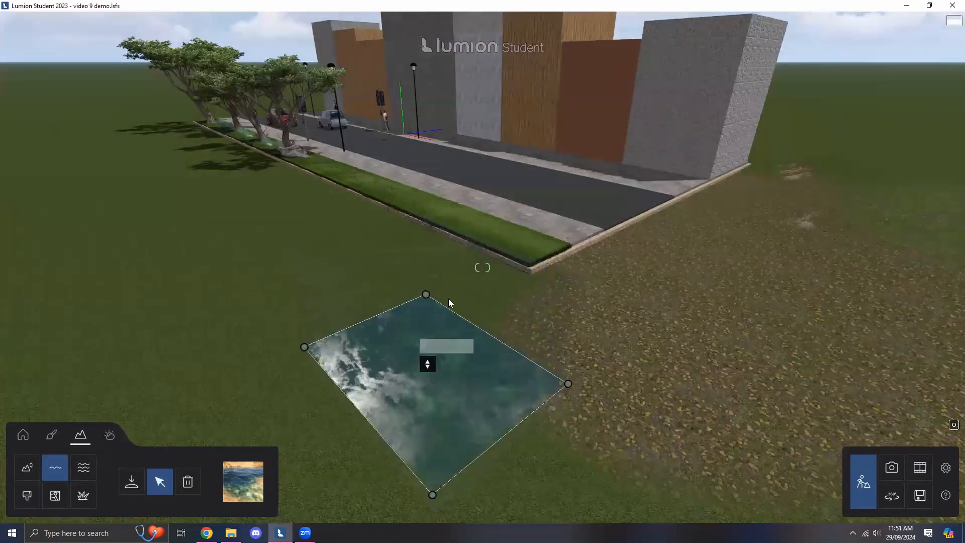
- Delete the water plane from the grass and return to the move mode
{"action": "left_click", "coordinate": [187, 484]}
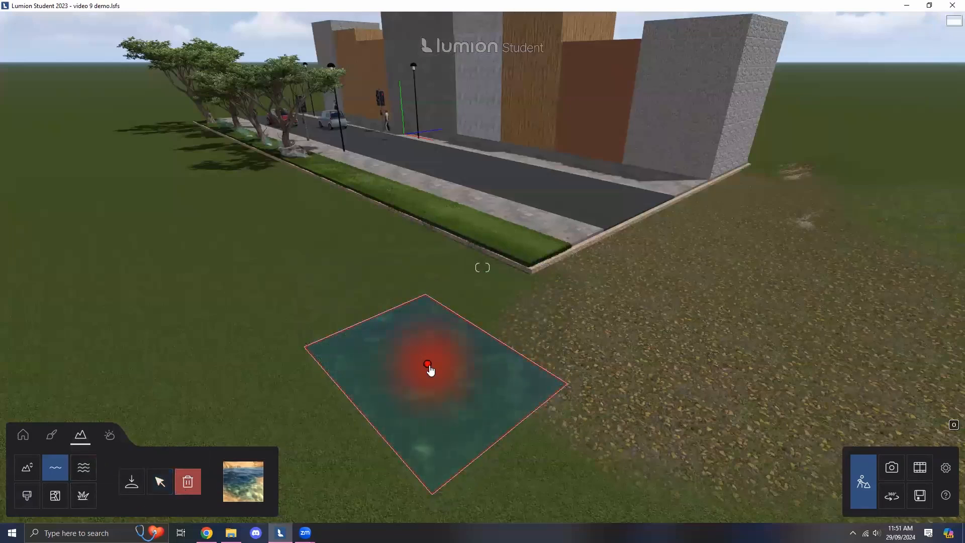
{"action": "left_click", "coordinate": [428, 364]}
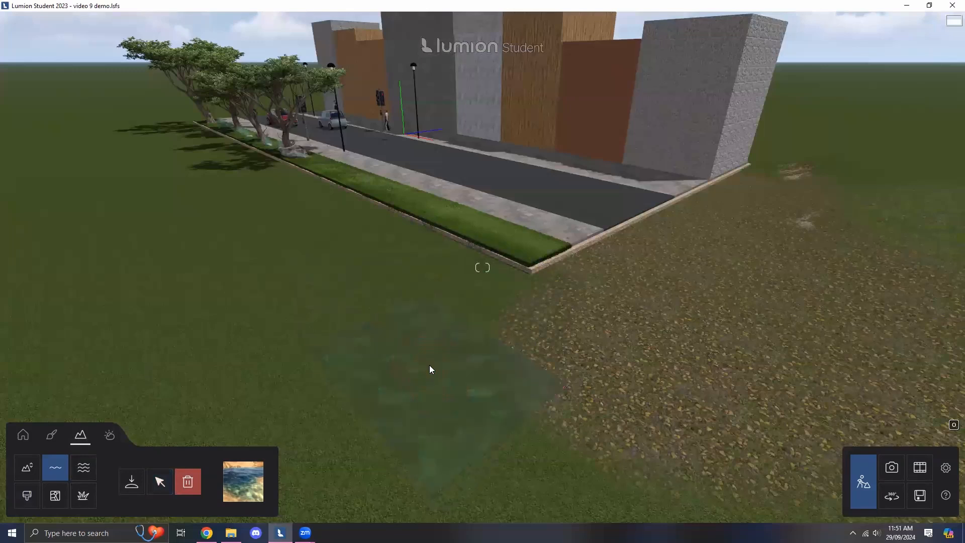
{"action": "left_click", "coordinate": [157, 484]}
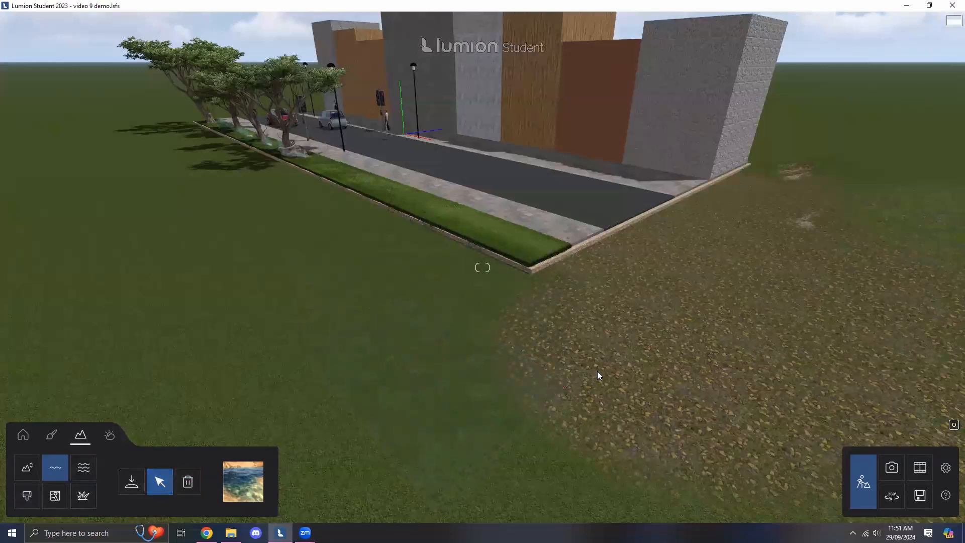
- Open the ocean settings, keep the ocean enabled and set its water level to 4.0 m
{"action": "left_click", "coordinate": [83, 470]}
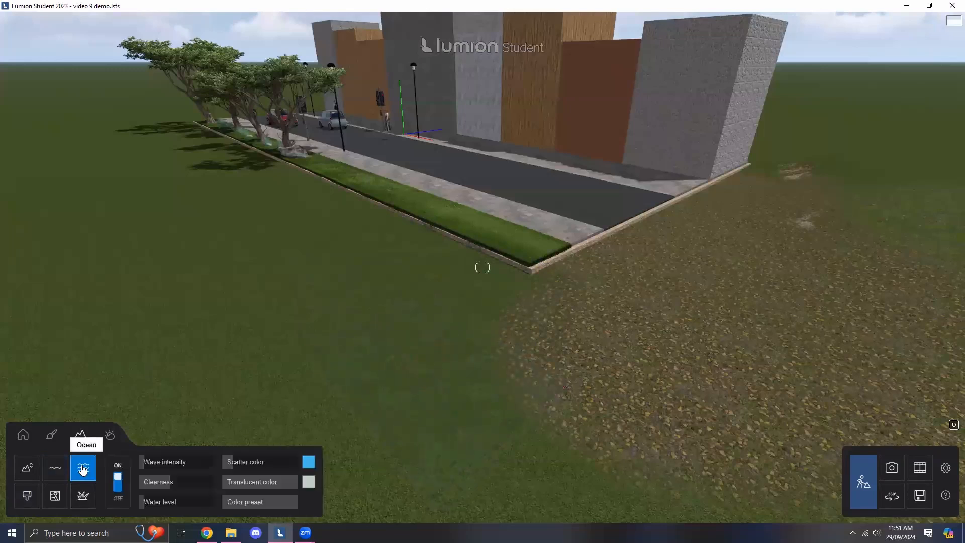
{"action": "left_click", "coordinate": [120, 480]}
{"action": "left_click", "coordinate": [121, 480]}
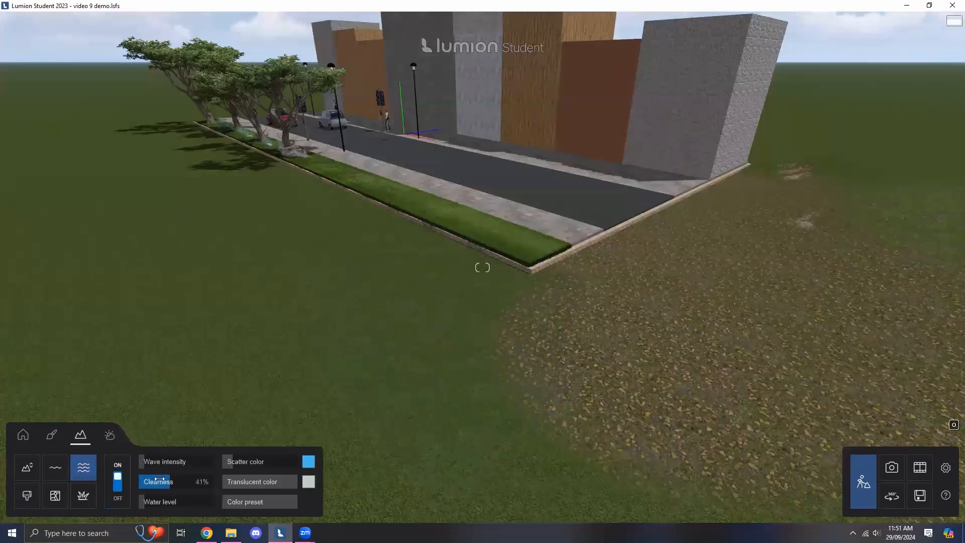
{"action": "right_click_drag", "start_coordinate": [482, 268], "coordinate": [634, 211]}
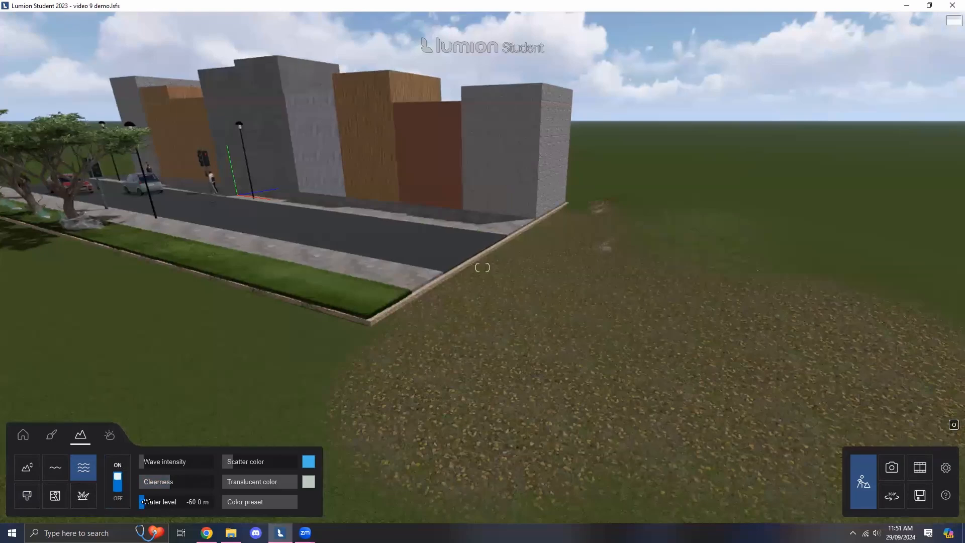
{"action": "left_click_drag", "start_coordinate": [149, 502], "coordinate": [149, 501]}
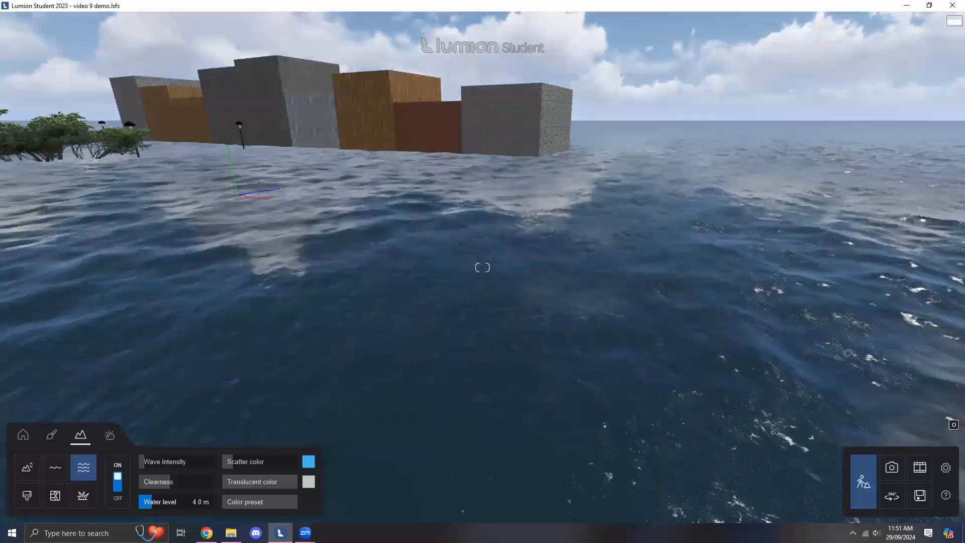
- Look at the flooded street from several angles and turn the ocean off
{"action": "right_click_drag", "start_coordinate": [392, 356], "coordinate": [363, 341]}
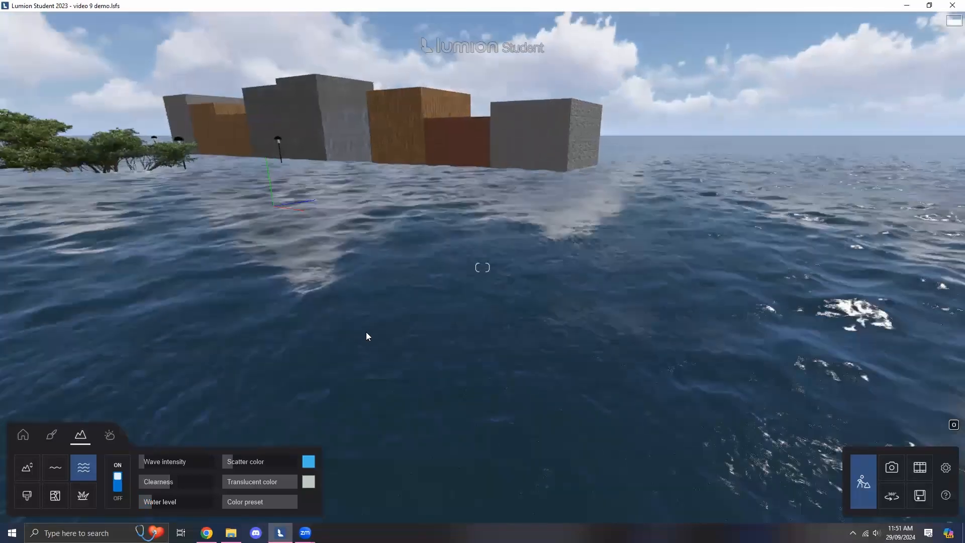
{"action": "right_click_drag", "start_coordinate": [528, 459], "coordinate": [664, 424]}
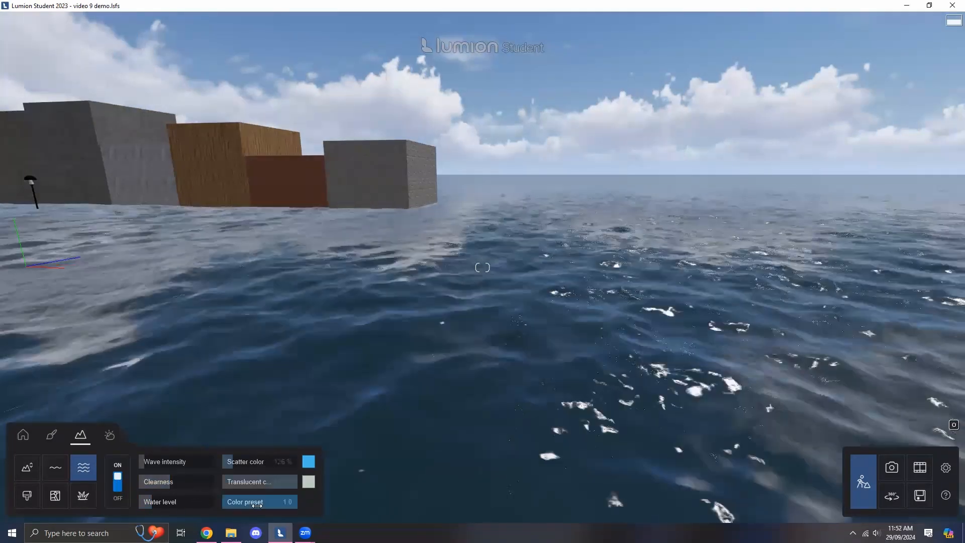
{"action": "right_click_drag", "start_coordinate": [472, 343], "coordinate": [342, 366]}
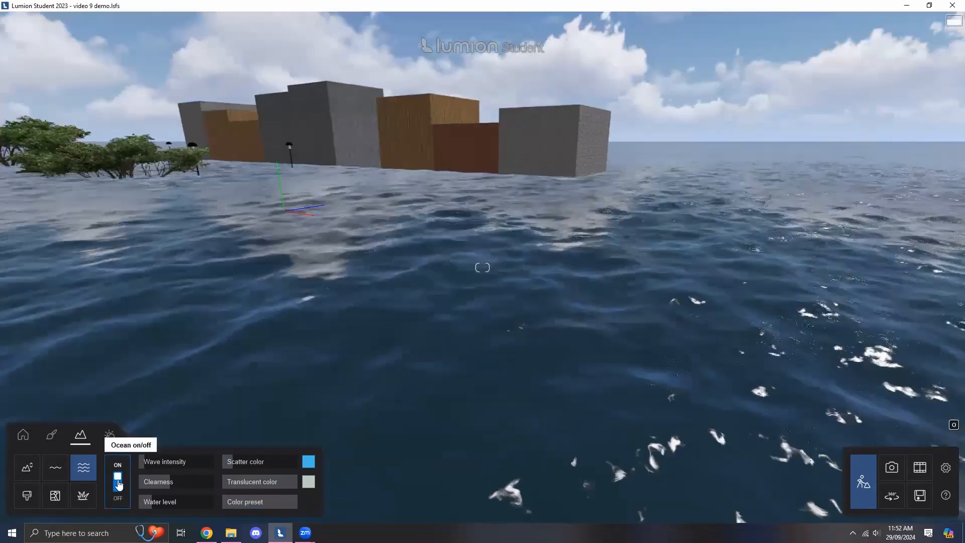
{"action": "left_click", "coordinate": [118, 484]}
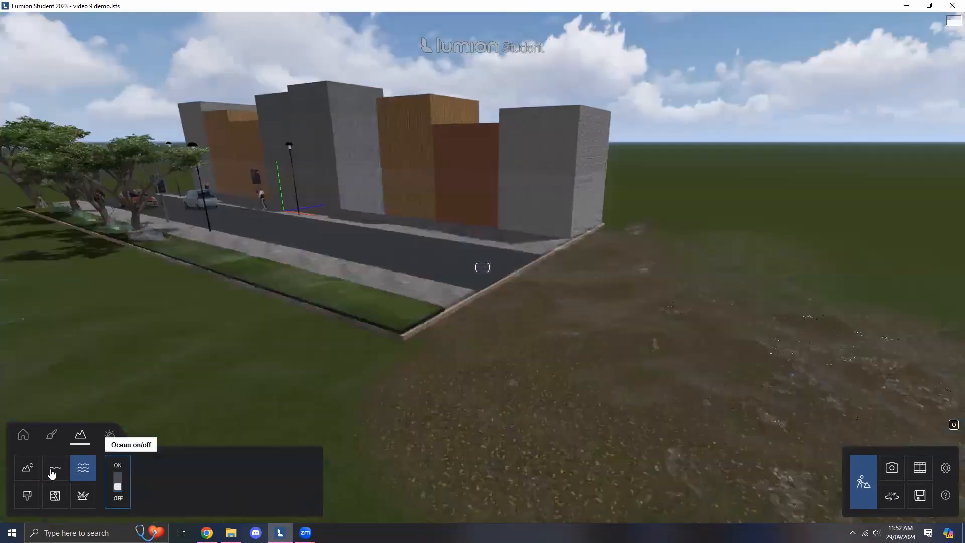
- Open the weather settings and look at the street and sky from beyond the road's end
{"action": "left_click", "coordinate": [109, 436]}
{"action": "right_click_drag", "start_coordinate": [436, 289], "coordinate": [436, 289]}
{"action": "right_click_drag", "start_coordinate": [617, 207], "coordinate": [586, 181]}
{"action": "key", "text": "d"}
{"action": "right_click_drag", "start_coordinate": [358, 378], "coordinate": [386, 338]}
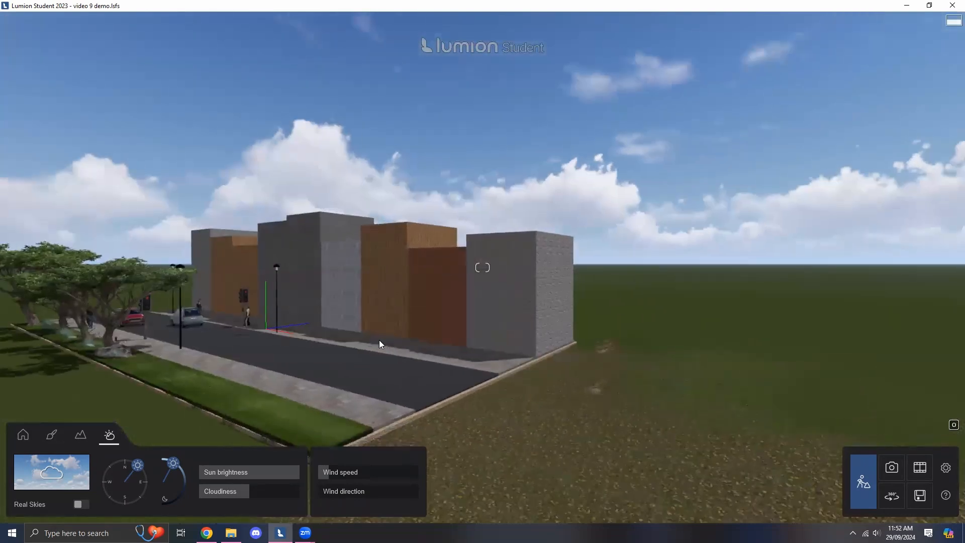
{"action": "right_click_drag", "start_coordinate": [458, 302], "coordinate": [412, 347]}
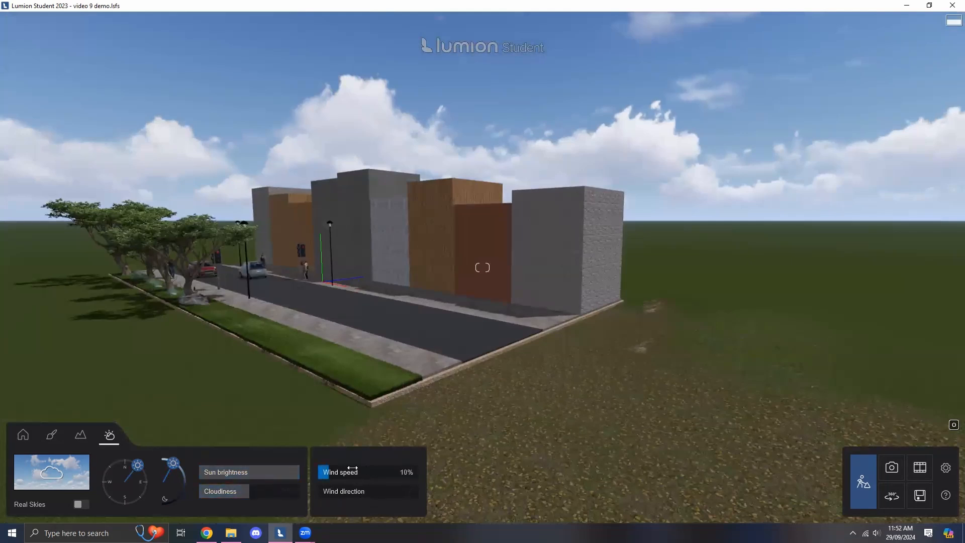
- Look over the cloud presets without changing the selection, turn on Real Skies and view the street under that sky
{"action": "left_click", "coordinate": [77, 479]}
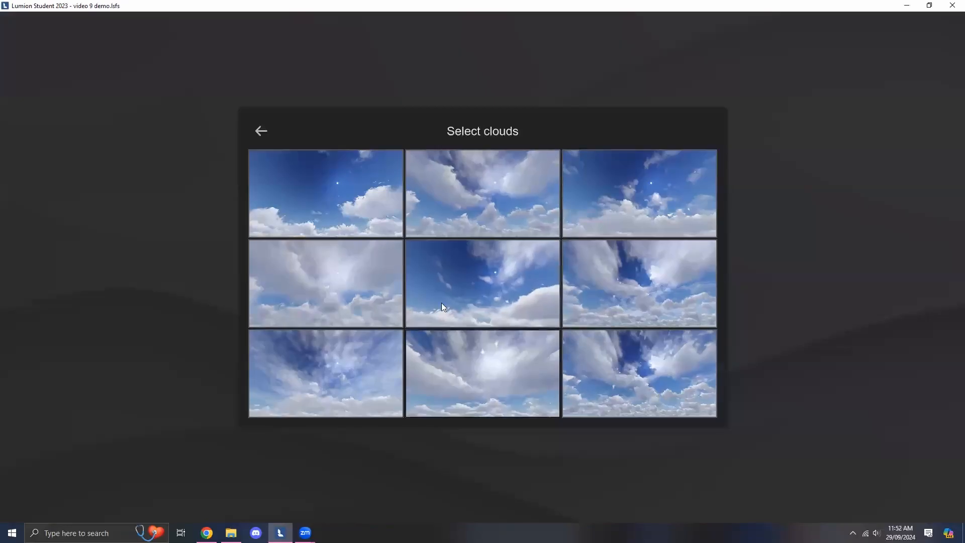
{"action": "left_click", "coordinate": [263, 137]}
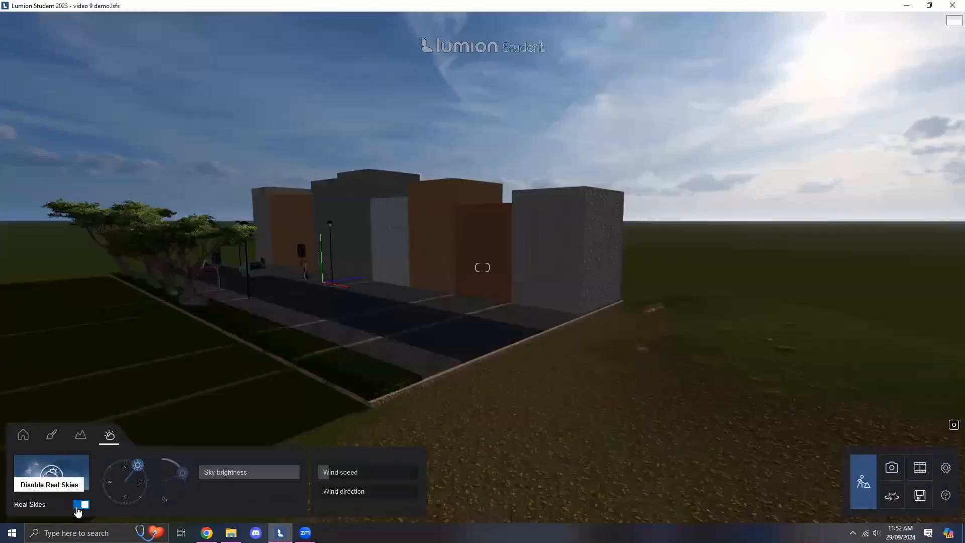
{"action": "left_click", "coordinate": [78, 504]}
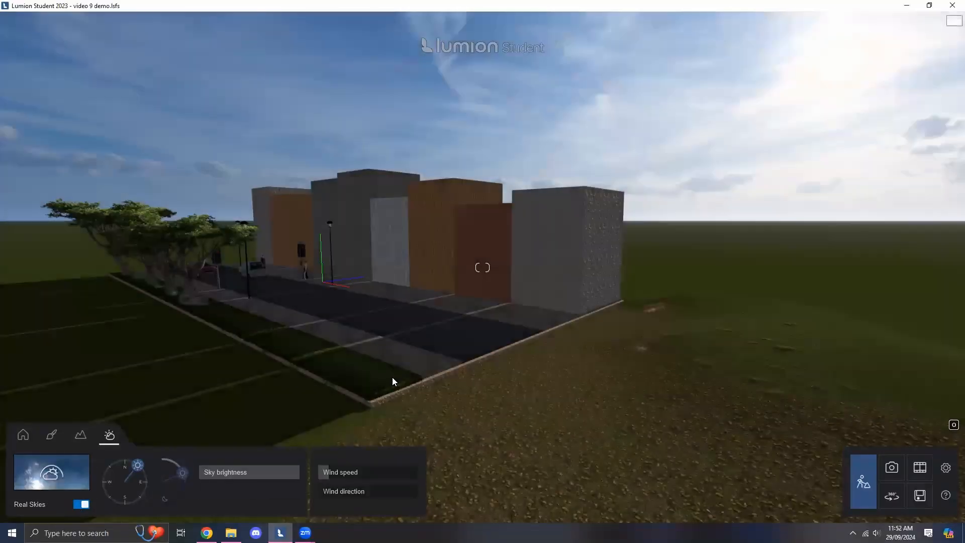
{"action": "right_click_drag", "start_coordinate": [297, 237], "coordinate": [266, 237]}
{"action": "right_click_drag", "start_coordinate": [483, 267], "coordinate": [419, 332]}
{"action": "key", "text": "w"}
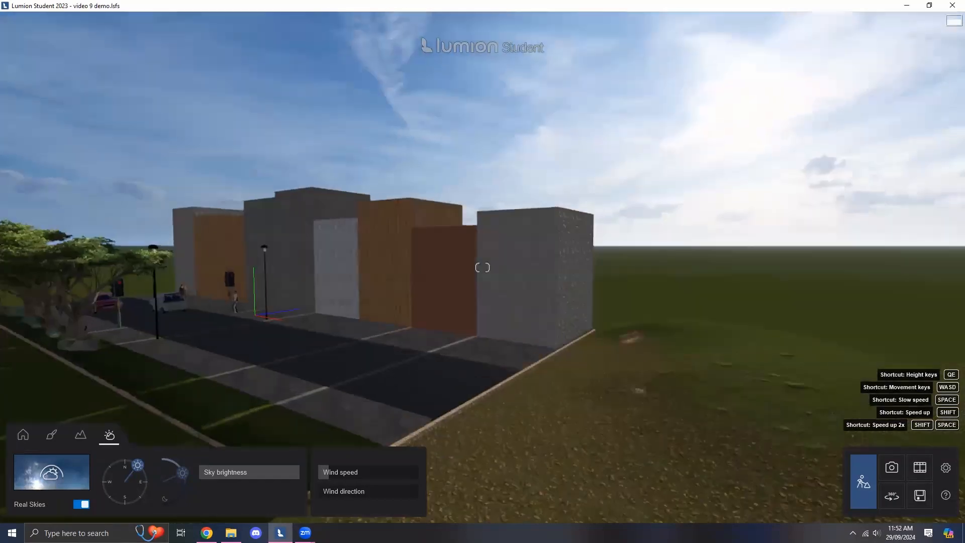
- Browse the Real Skies categories, including Night, Clear, Overcast and Cloudy, and leave without choosing another sky
{"action": "left_click", "coordinate": [65, 481]}
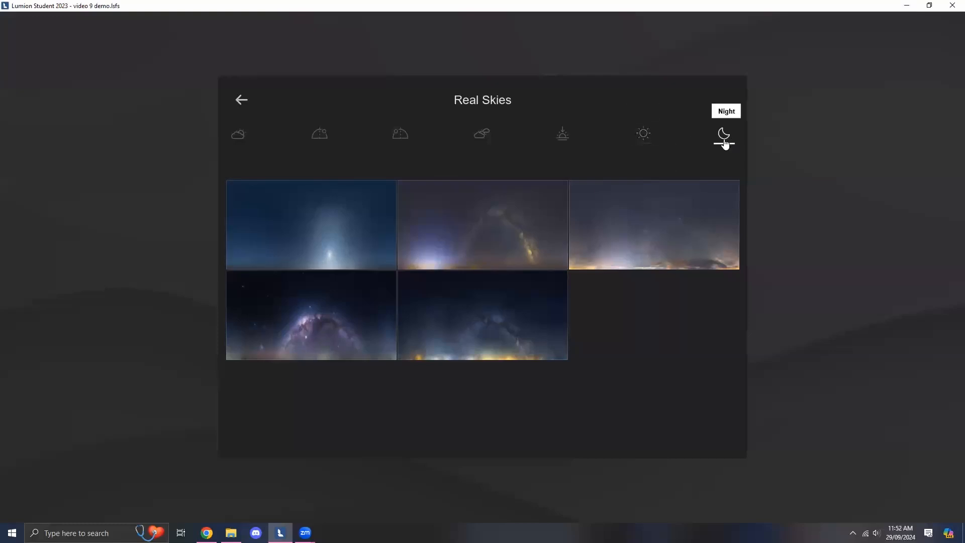
{"action": "left_click", "coordinate": [634, 138]}
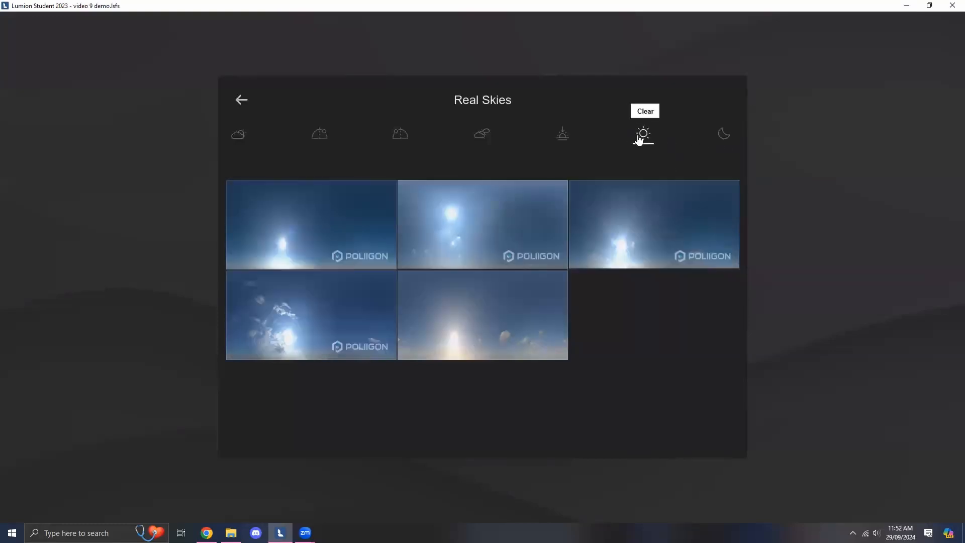
{"action": "left_click", "coordinate": [562, 135]}
{"action": "left_click", "coordinate": [481, 141]}
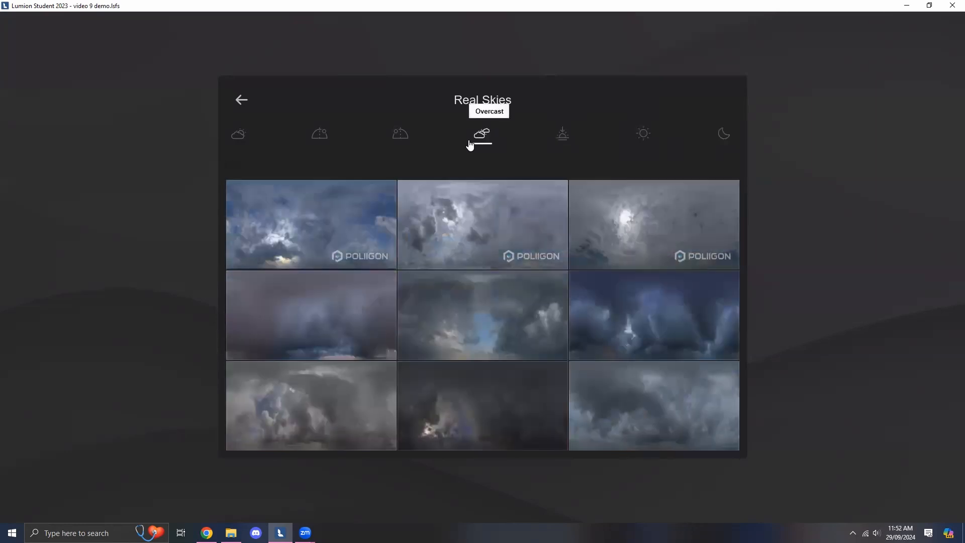
{"action": "left_click", "coordinate": [401, 140]}
{"action": "left_click", "coordinate": [322, 139]}
{"action": "left_click", "coordinate": [238, 135]}
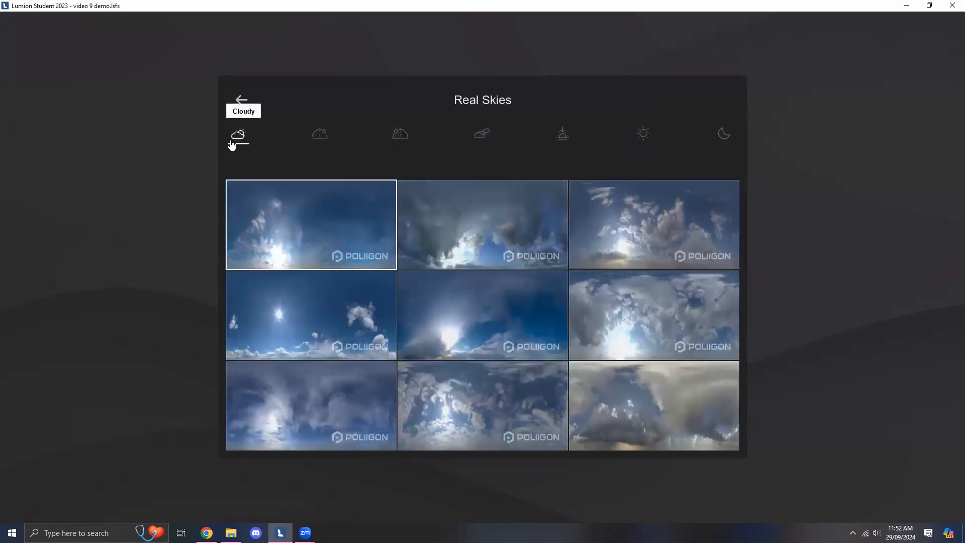
{"action": "left_click", "coordinate": [241, 101]}
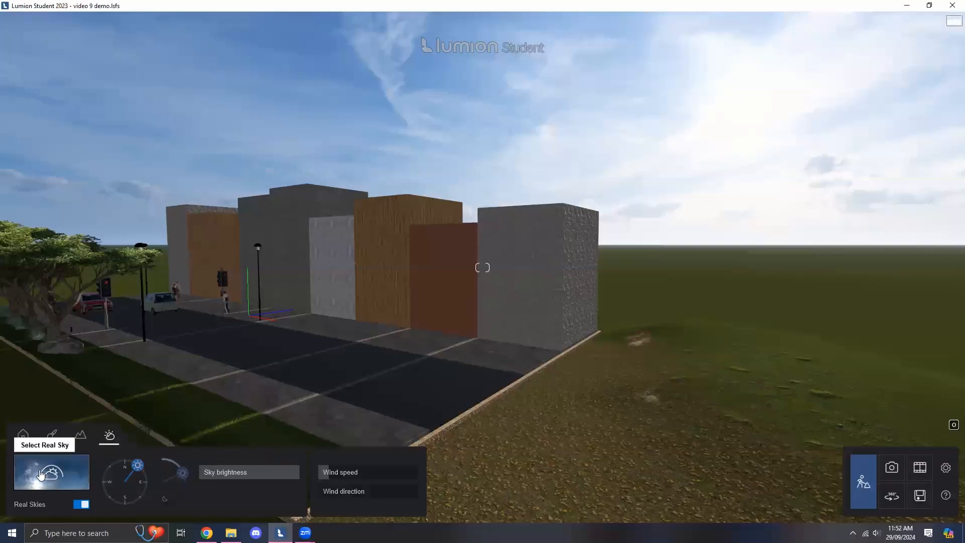
- Turn Real Skies off and look at the street under the standard sky
{"action": "right_click_drag", "start_coordinate": [270, 432], "coordinate": [82, 451]}
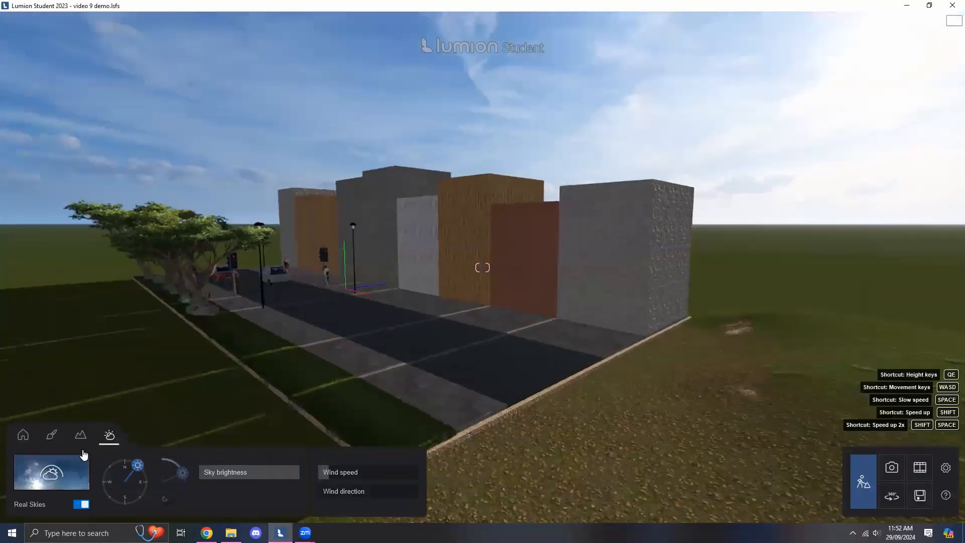
{"action": "left_click", "coordinate": [82, 504]}
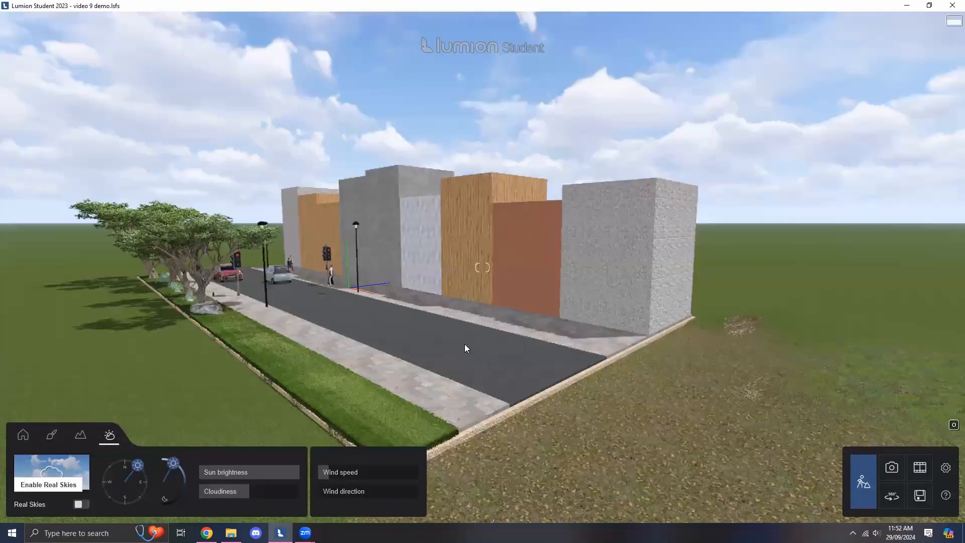
{"action": "right_click_drag", "start_coordinate": [228, 400], "coordinate": [74, 449]}
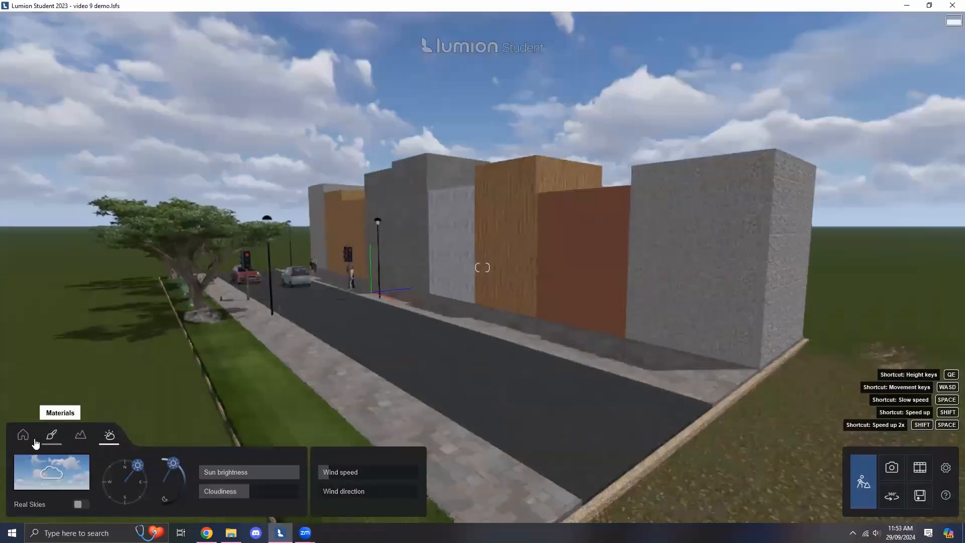
- Return to the object mode and look along the street past the trees, street lamps, traffic lights and cars
{"action": "left_click", "coordinate": [23, 435]}
{"action": "scroll", "coordinate": [226, 425], "scroll_direction": "up", "scroll_amount": 2}
{"action": "right_click_drag", "start_coordinate": [250, 421], "coordinate": [169, 409]}
{"action": "right_click_drag", "start_coordinate": [483, 302], "coordinate": [421, 296]}
{"action": "key", "text": "w"}
{"action": "key", "text": "w"}
{"action": "key", "text": "w"}
{"action": "key", "text": "w"}
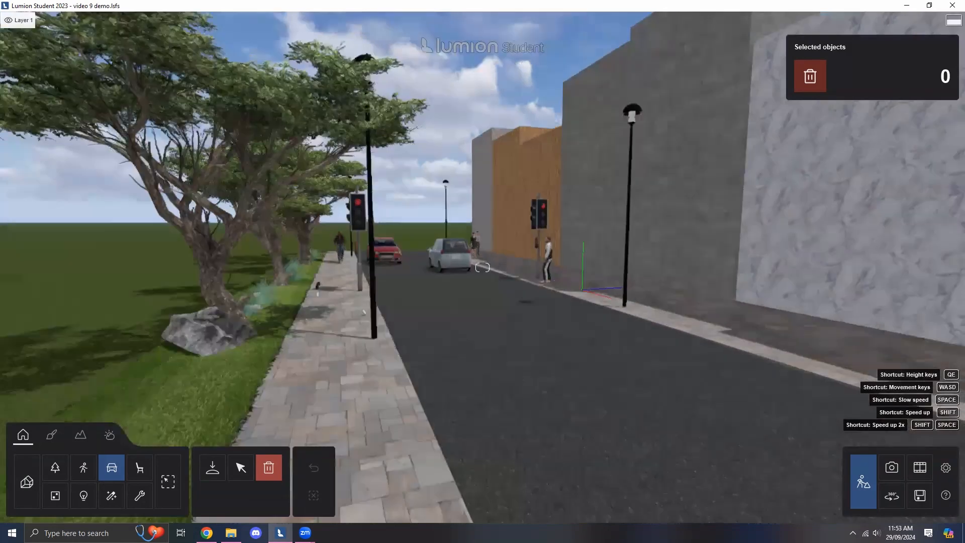
{"action": "key", "text": "w"}
{"action": "right_click_drag", "start_coordinate": [482, 267], "coordinate": [472, 267]}
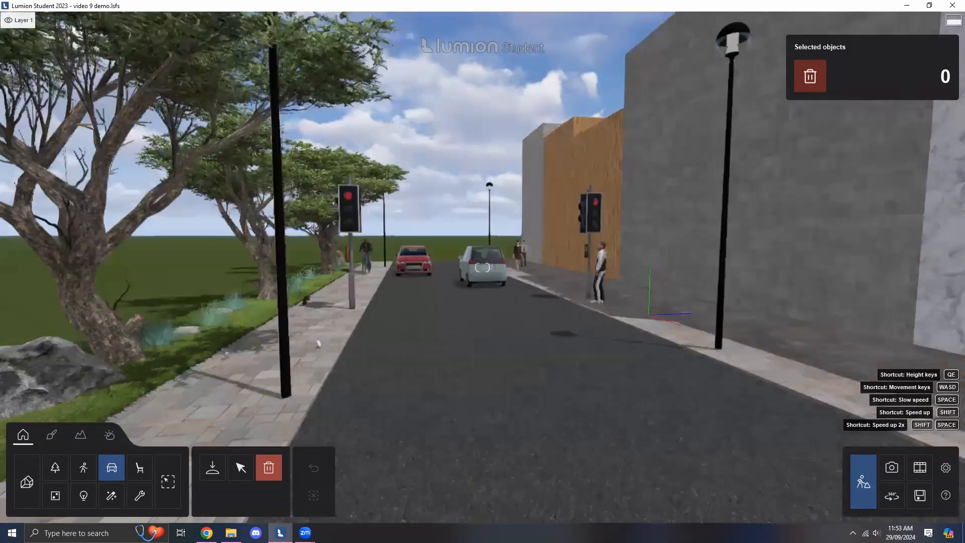
{"action": "key", "text": "w"}
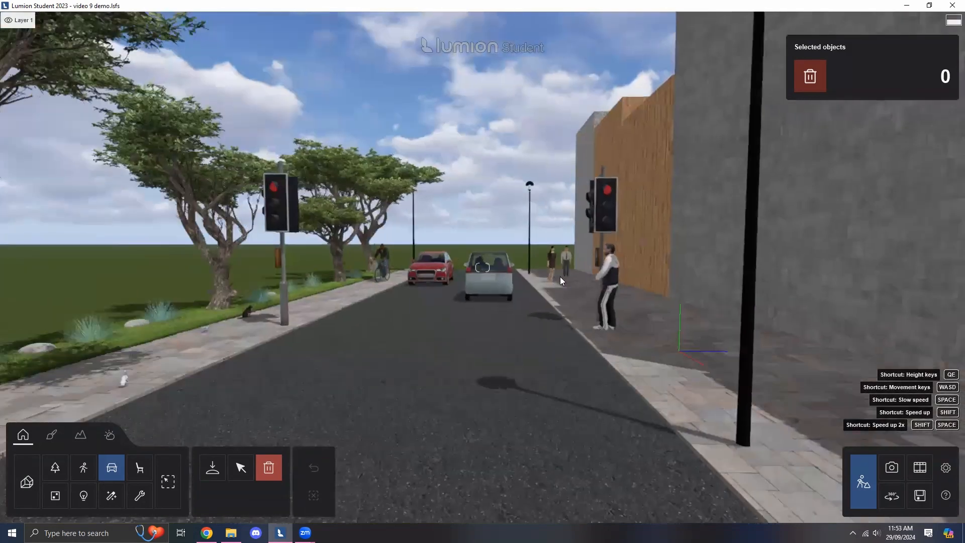
{"action": "key", "text": "s"}
{"action": "key", "text": "a"}
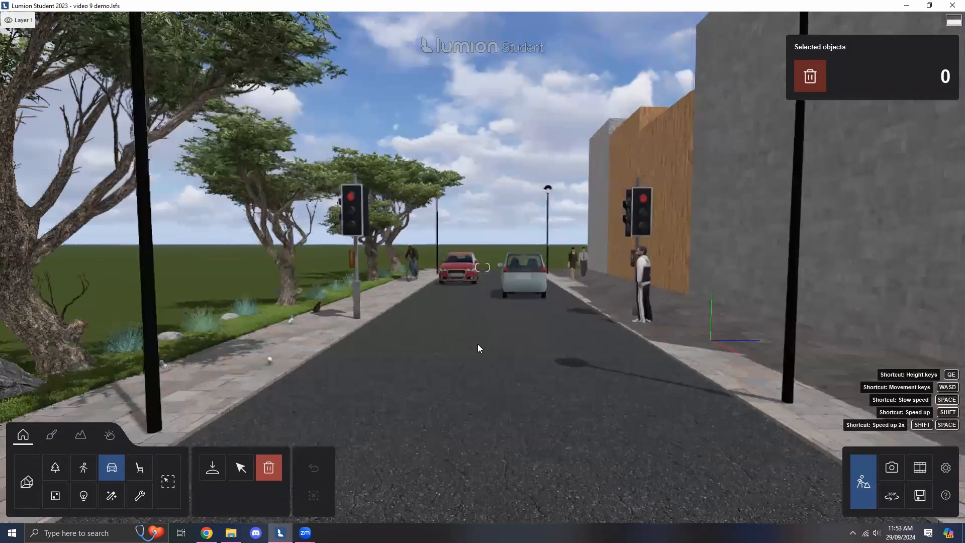
{"action": "key", "text": "a"}
{"action": "key", "text": "s"}
{"action": "key", "text": "a"}
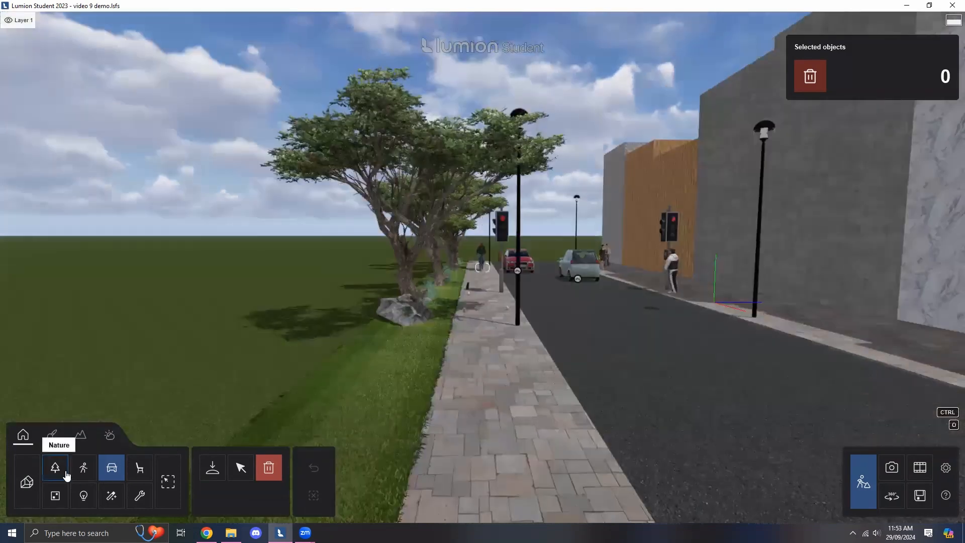
- Switch to placing Nature objects beside the grass strip and open the Rocks category
{"action": "left_click", "coordinate": [55, 467]}
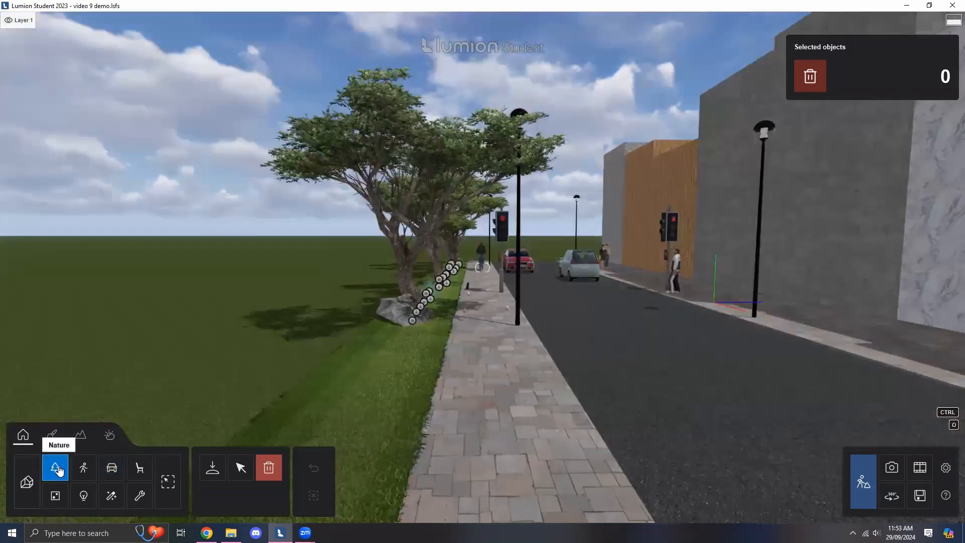
{"action": "key", "text": "a"}
{"action": "right_click_drag", "start_coordinate": [482, 267], "coordinate": [679, 295]}
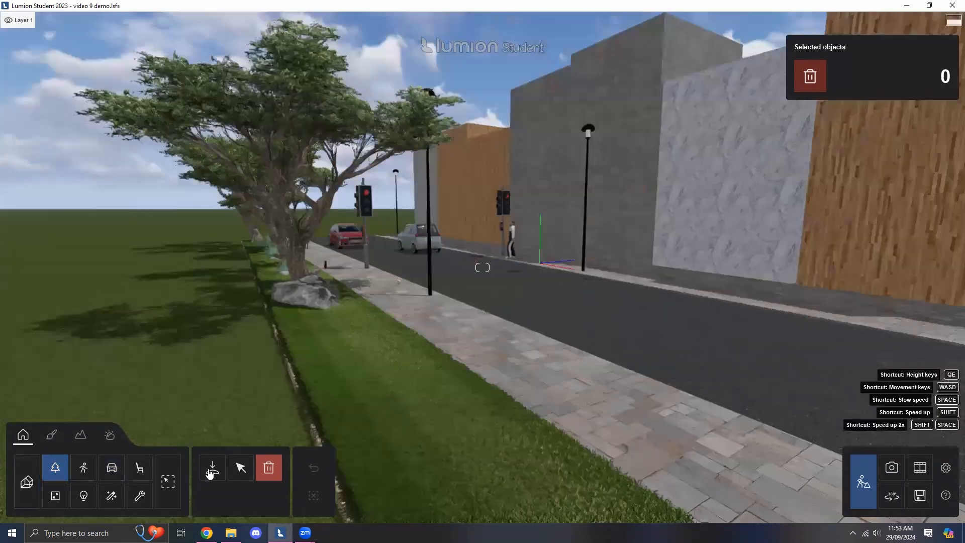
{"action": "left_click", "coordinate": [268, 470]}
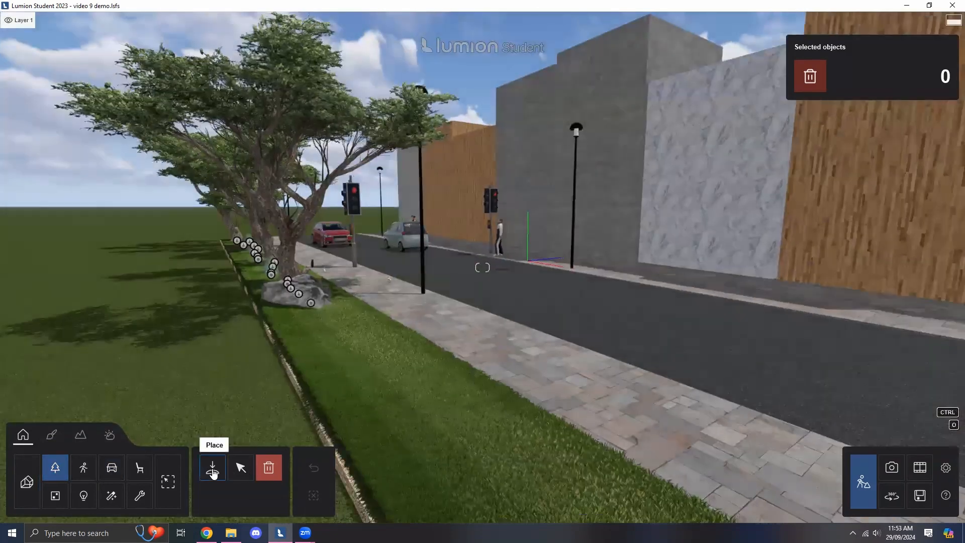
{"action": "left_click", "coordinate": [212, 470]}
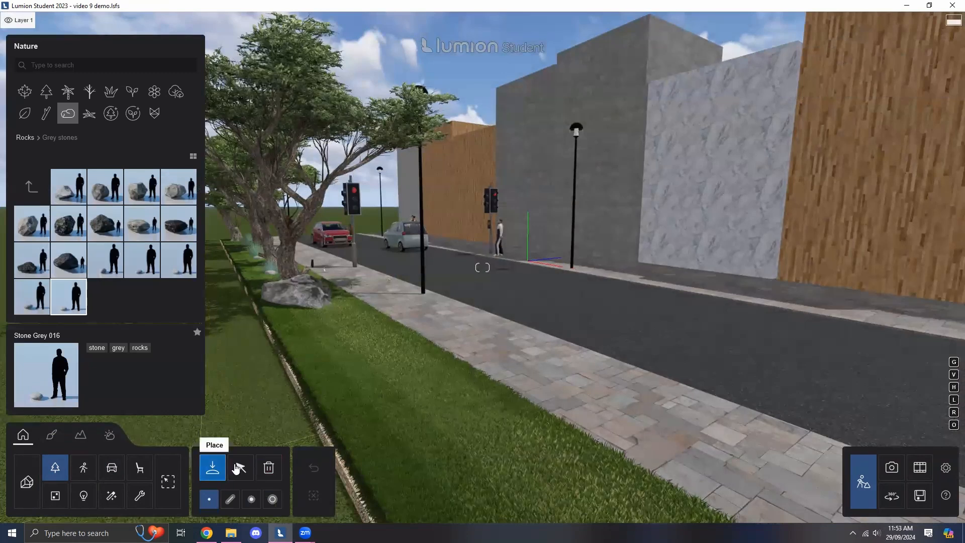
{"action": "left_click", "coordinate": [47, 95]}
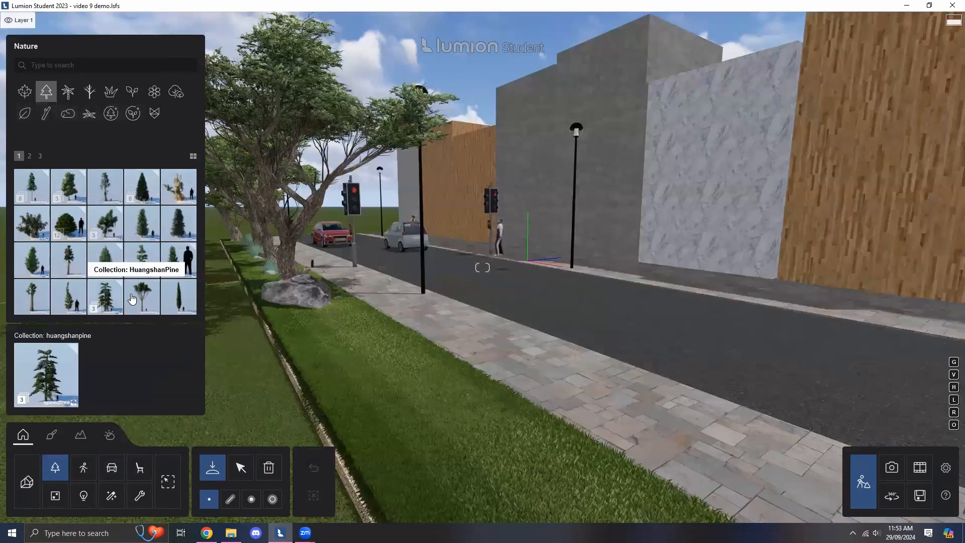
{"action": "left_click", "coordinate": [68, 113]}
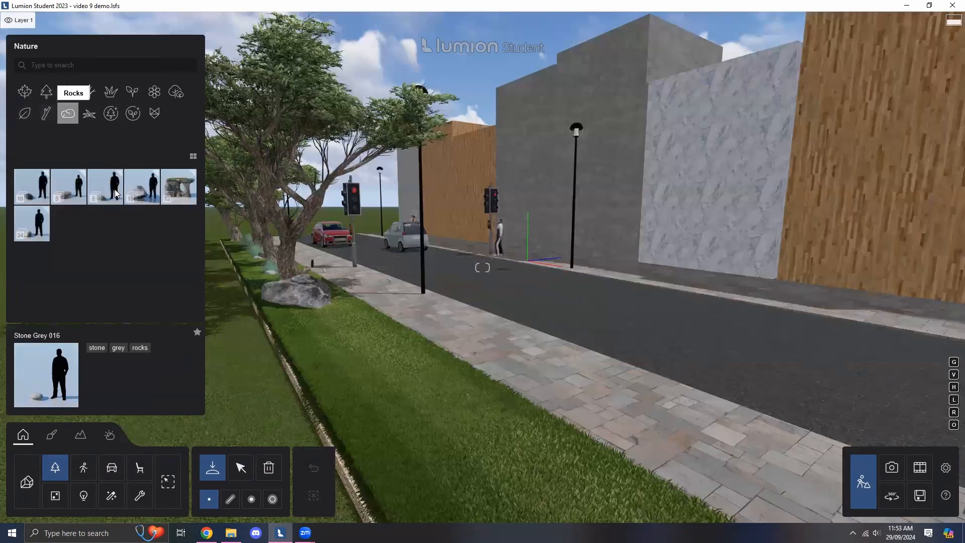
- Place two Stone Grey 003 boulders from the Grey stones collection on the grass strip, next to the rock under the nearest tree
{"action": "key", "text": "a"}
{"action": "key", "text": "a"}
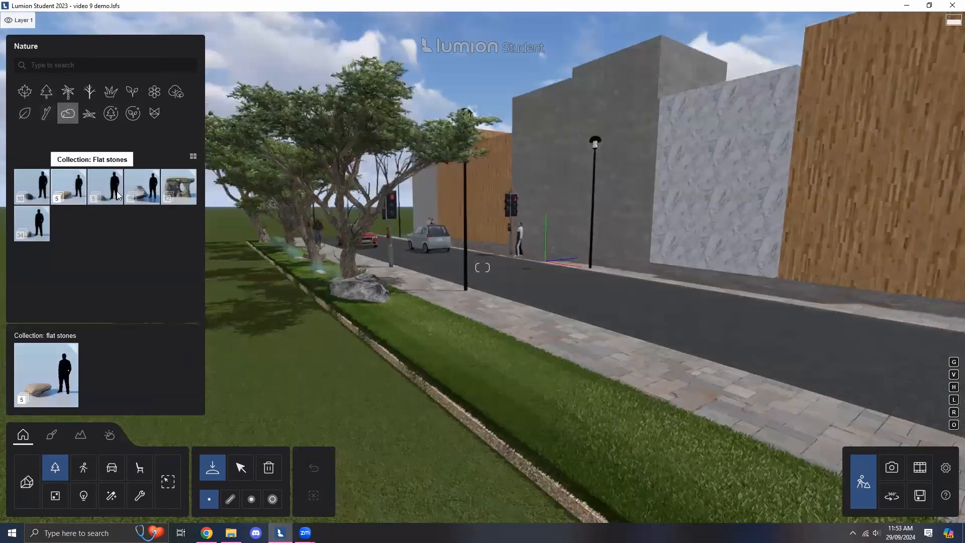
{"action": "left_click", "coordinate": [141, 190]}
{"action": "left_click", "coordinate": [136, 191]}
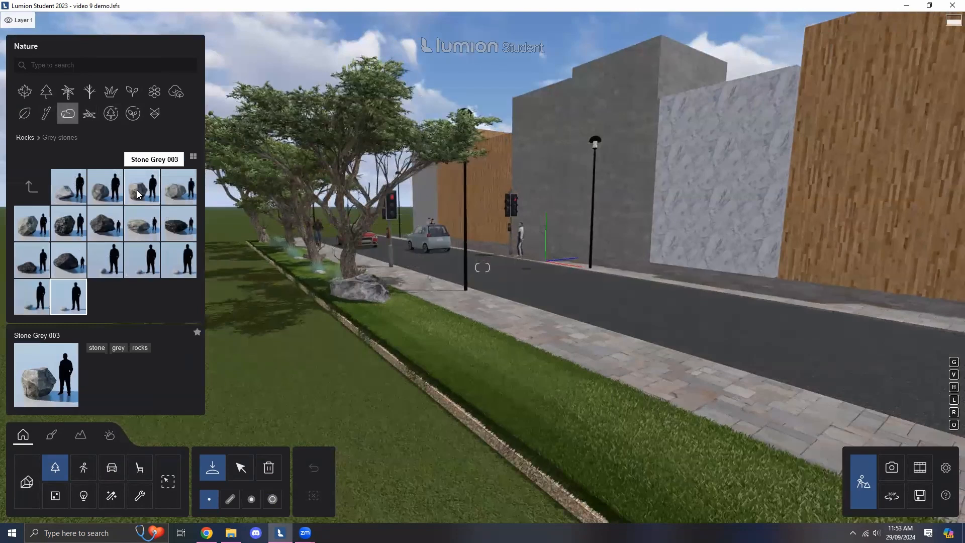
{"action": "left_click", "coordinate": [432, 330]}
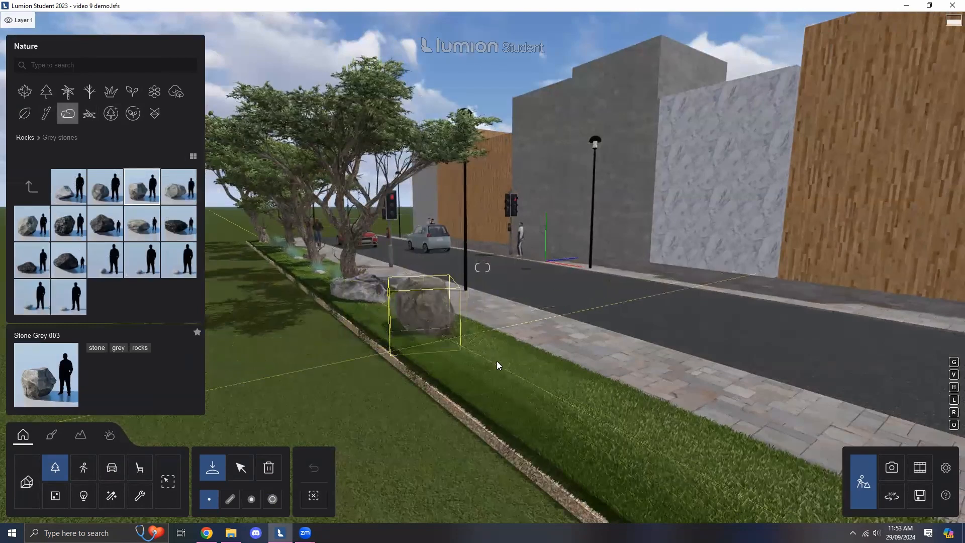
{"action": "left_click", "coordinate": [527, 393]}
{"action": "left_click", "coordinate": [587, 420]}
- Scatter five small Stone Grey 012 stones on the grass strip around and in front of the boulders
{"action": "key", "text": "s"}
{"action": "key", "text": "d"}
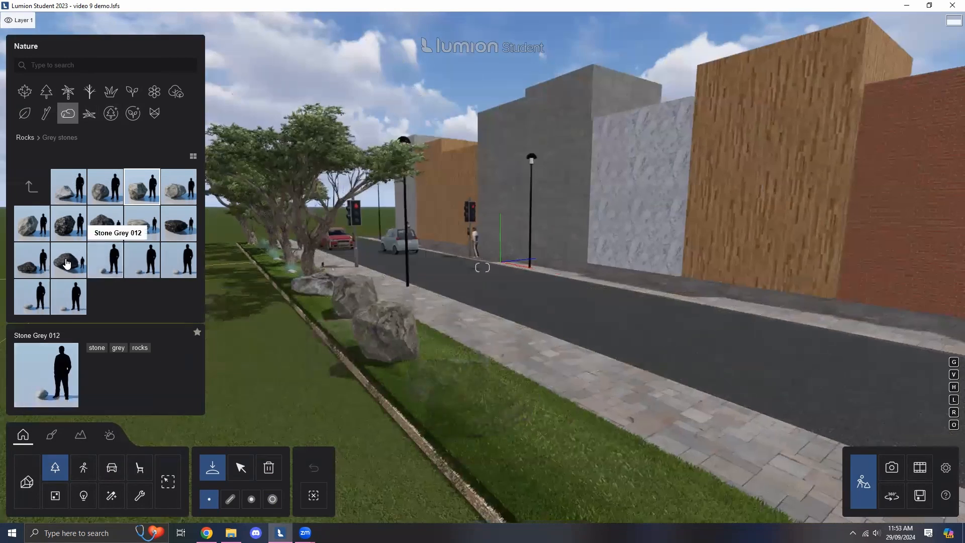
{"action": "left_click", "coordinate": [105, 260]}
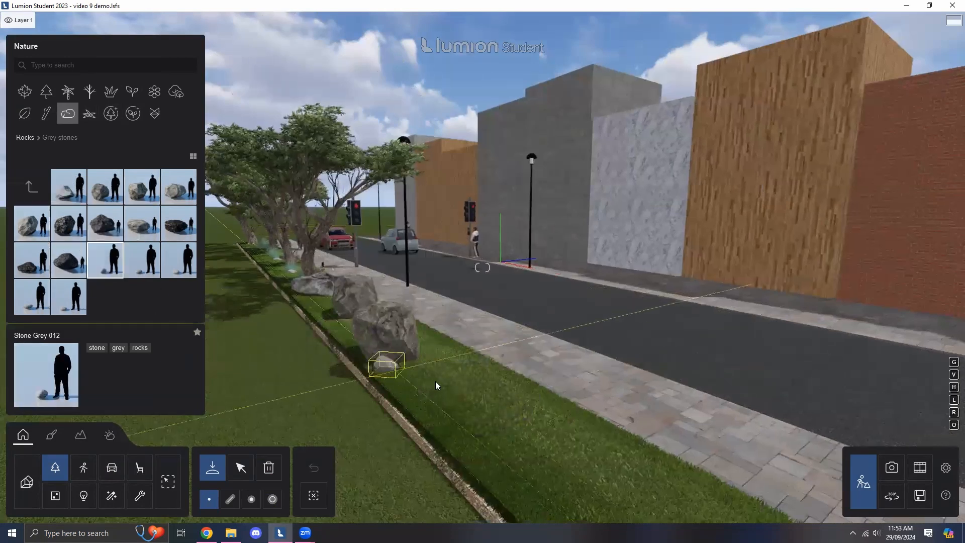
{"action": "left_click", "coordinate": [434, 369]}
{"action": "left_click", "coordinate": [509, 401]}
{"action": "key", "text": "s"}
{"action": "key", "text": "d"}
{"action": "left_click", "coordinate": [443, 398]}
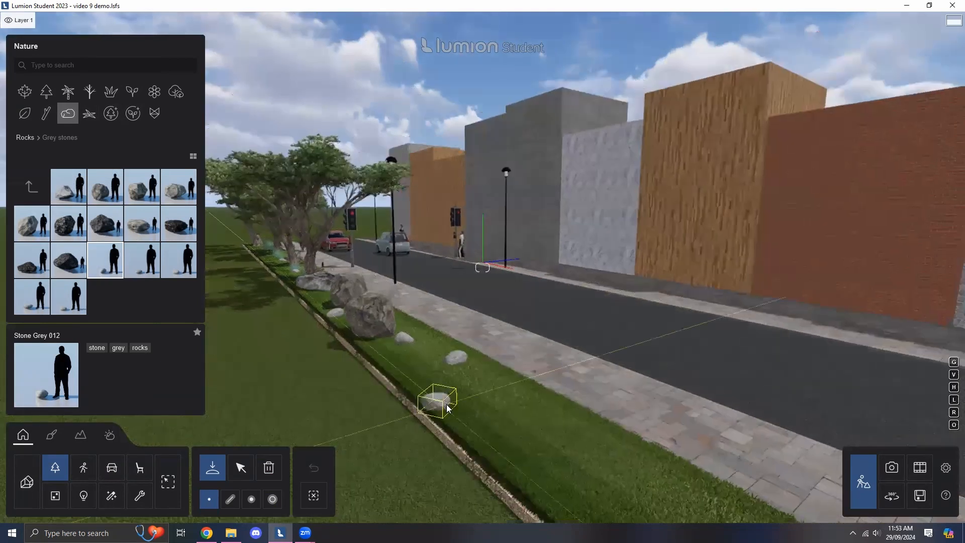
{"action": "left_click", "coordinate": [423, 363]}
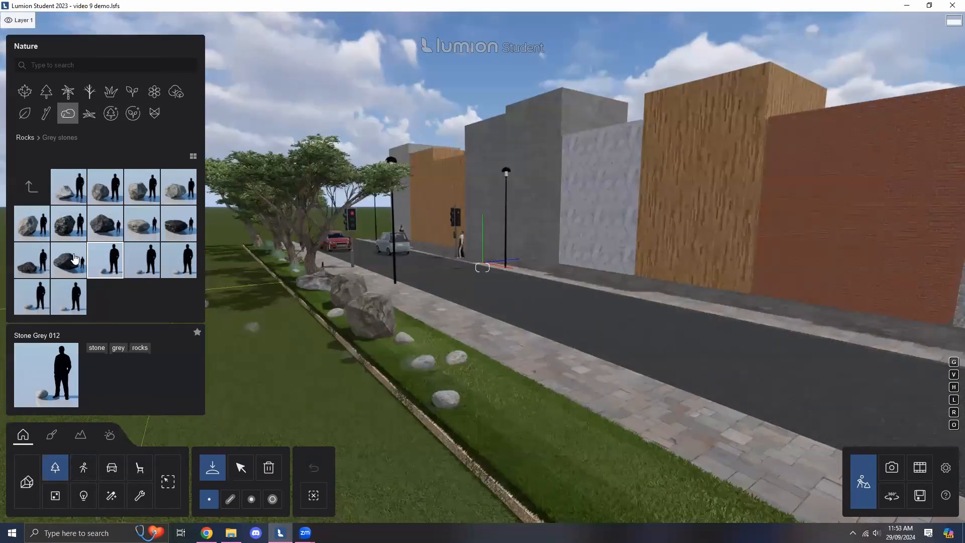
- Choose Nafray Swamp Foxtail from the grasses and plant two clumps among the small stones beside the boulders
{"action": "left_click", "coordinate": [96, 122]}
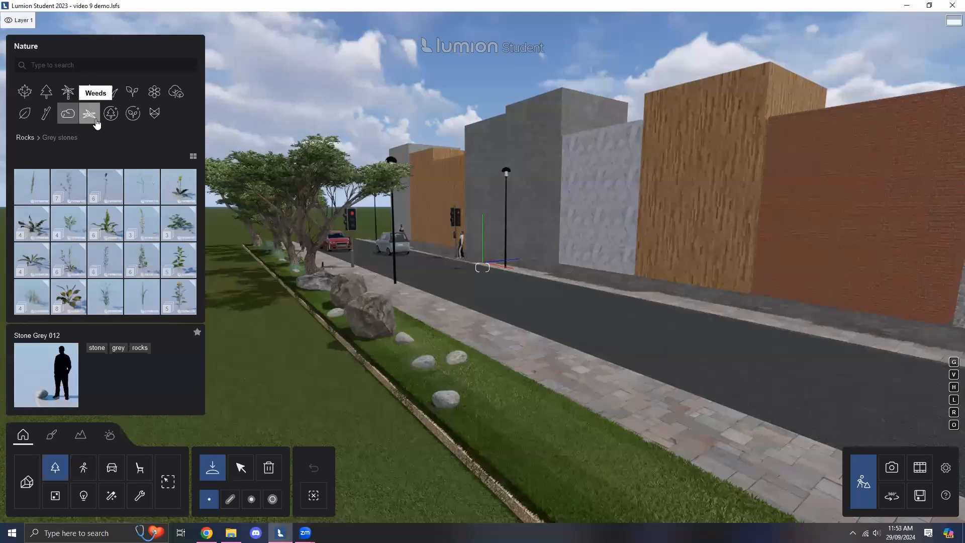
{"action": "left_click", "coordinate": [111, 91]}
{"action": "right_click_drag", "start_coordinate": [360, 288], "coordinate": [421, 342]}
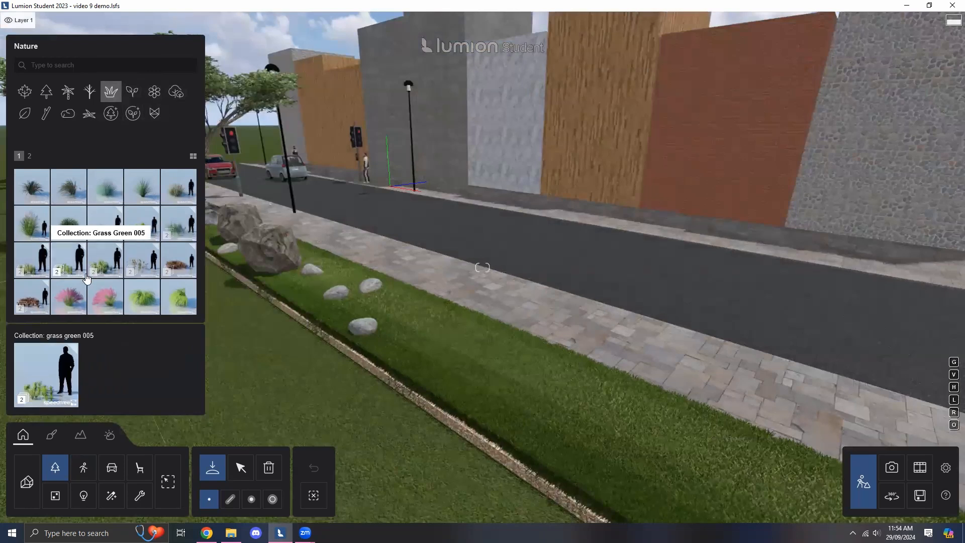
{"action": "left_click", "coordinate": [29, 156]}
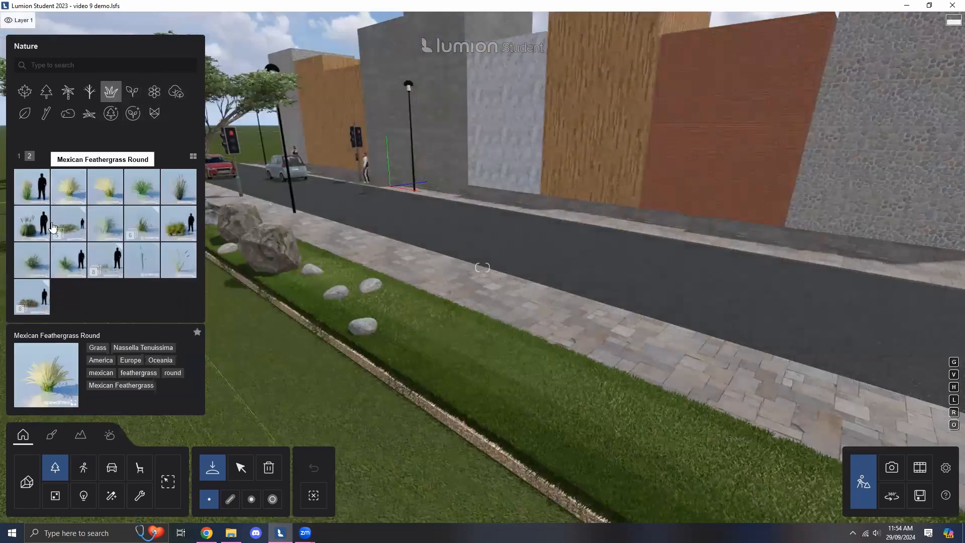
{"action": "left_click", "coordinate": [173, 194]}
{"action": "left_click", "coordinate": [306, 284]}
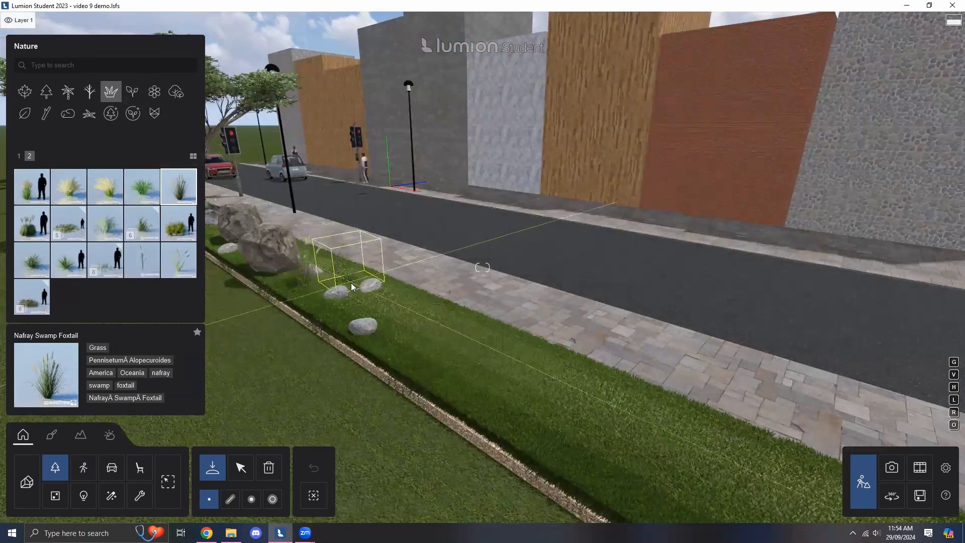
{"action": "left_click", "coordinate": [355, 307]}
{"action": "right_click_drag", "start_coordinate": [316, 288], "coordinate": [274, 244]}
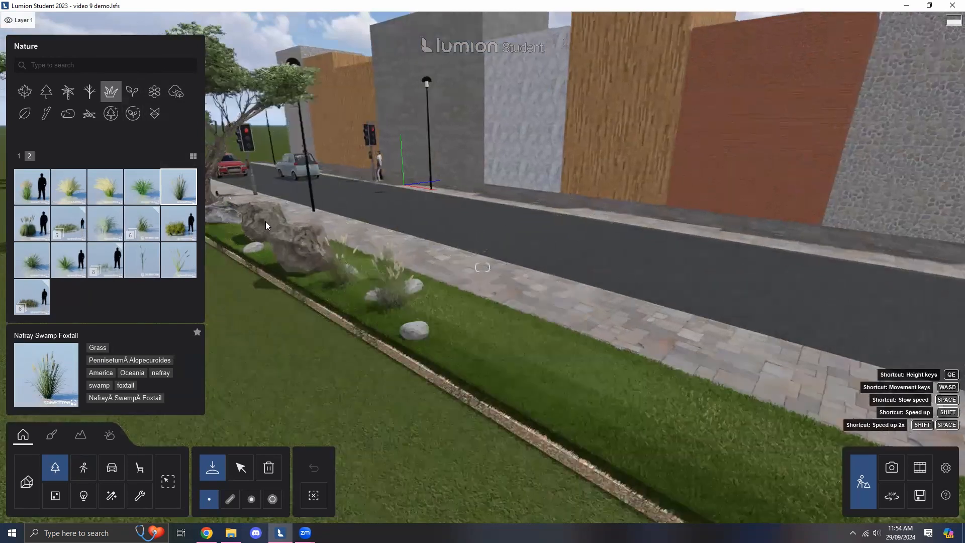
- Plant several clumps of Mondo Grass among the small stones and swamp foxtails on the grass strip, including one beyond the frontmost stone
{"action": "key", "text": "a"}
{"action": "key", "text": "d"}
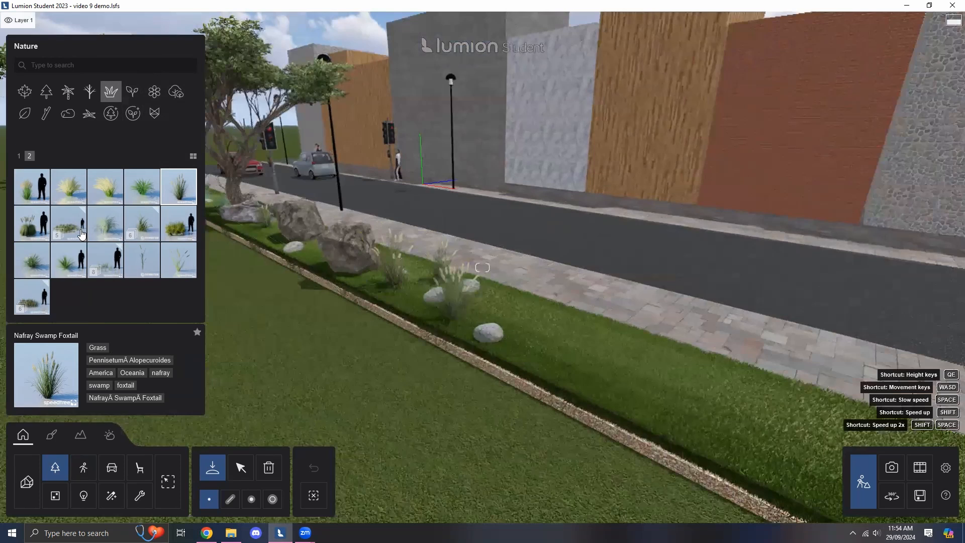
{"action": "key", "text": "d"}
{"action": "key", "text": "s"}
{"action": "left_click", "coordinate": [142, 186]}
{"action": "left_click", "coordinate": [474, 327]}
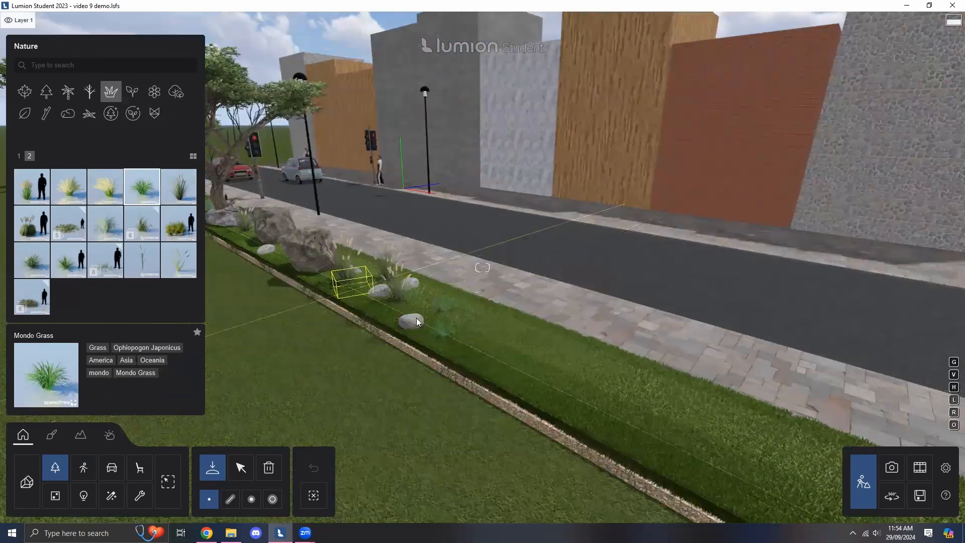
{"action": "left_click", "coordinate": [508, 353]}
- Select the frontmost Mondo Grass clump on the grass strip and shift it slightly along the Z axis
{"action": "key", "text": "s"}
{"action": "key", "text": "d"}
{"action": "right_click_drag", "start_coordinate": [355, 276], "coordinate": [297, 269]}
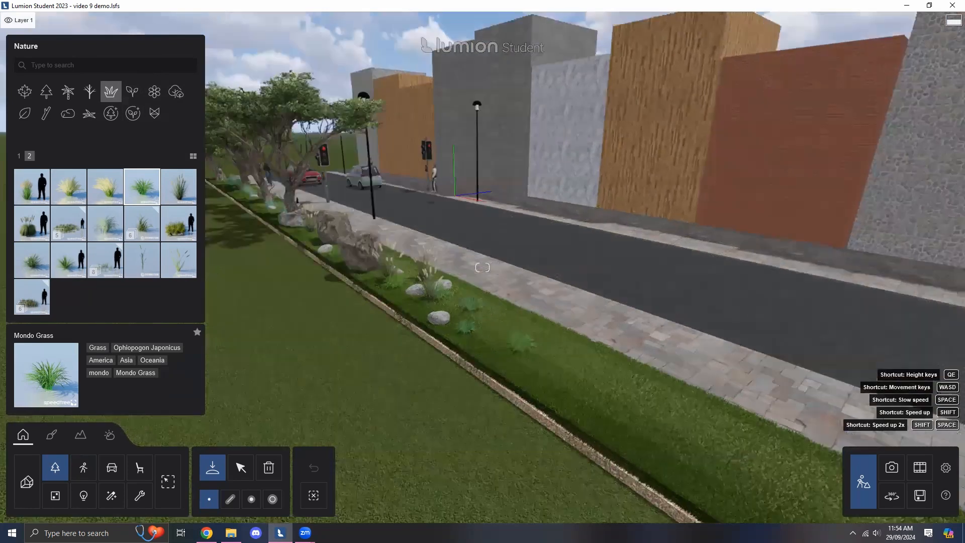
{"action": "key", "text": "d"}
{"action": "right_click_drag", "start_coordinate": [498, 344], "coordinate": [480, 327]}
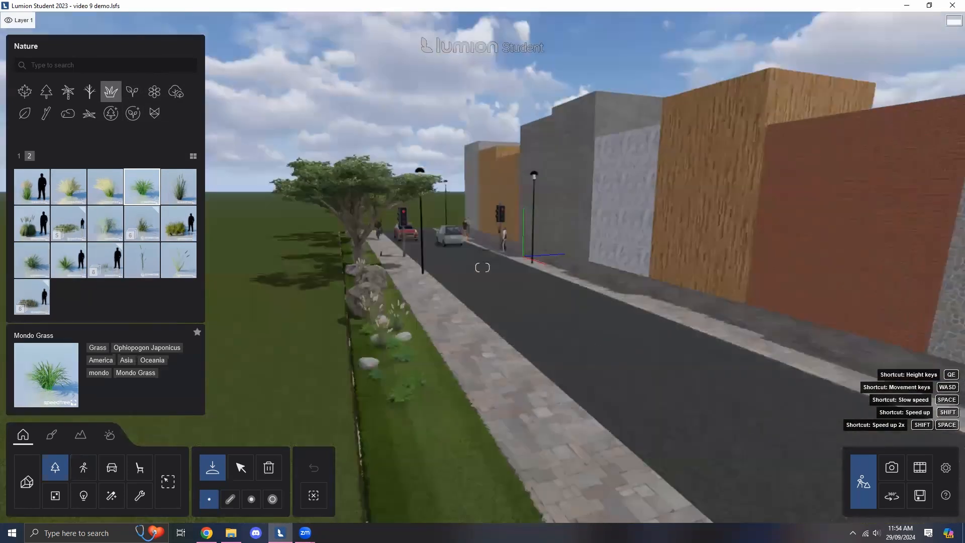
{"action": "left_click", "coordinate": [241, 467]}
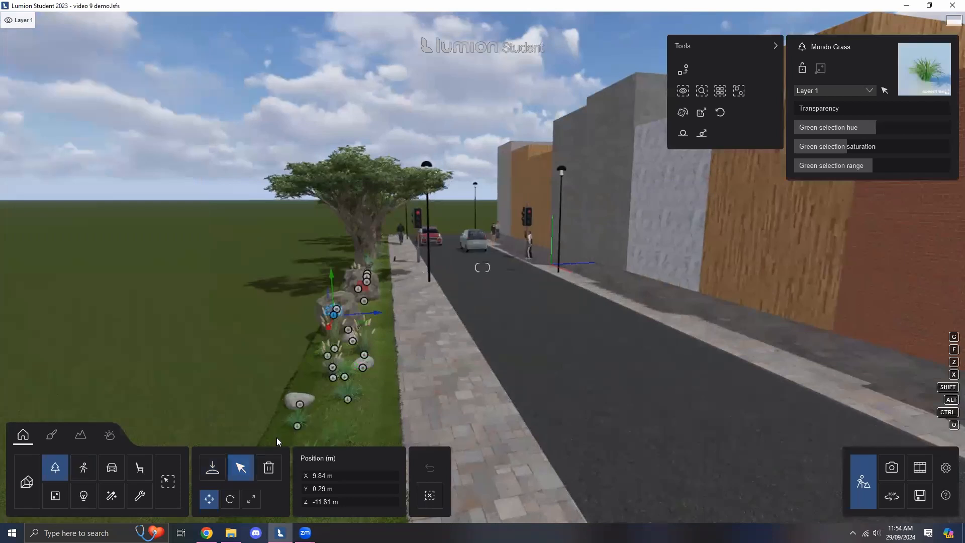
{"action": "right_click_drag", "start_coordinate": [342, 397], "coordinate": [438, 292]}
{"action": "key", "text": "w"}
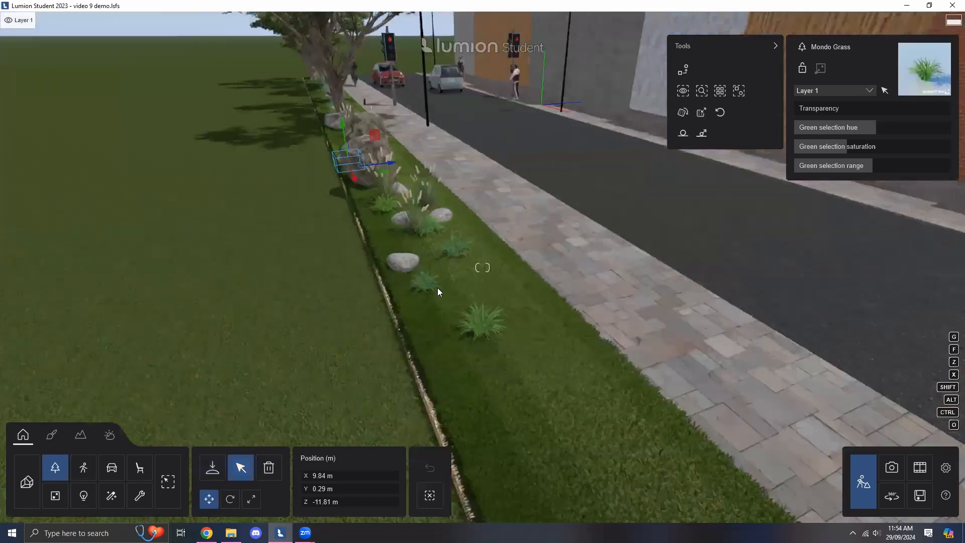
{"action": "left_click", "coordinate": [480, 328]}
{"action": "mouse_move", "coordinate": [518, 323]}
{"action": "left_mouse_down"}
{"action": "mouse_move", "coordinate": [549, 318]}
{"action": "mouse_move", "coordinate": [508, 330]}
{"action": "left_mouse_up"}
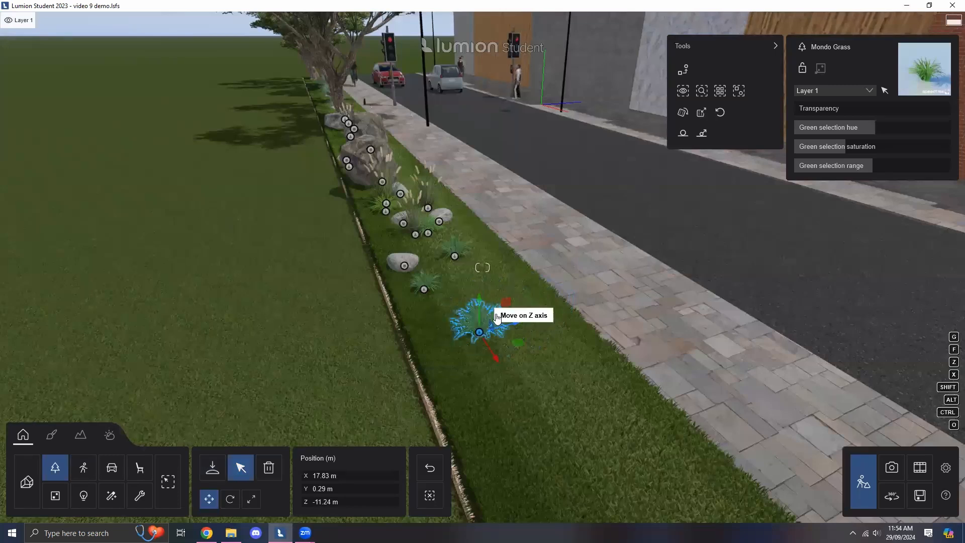
- Delete the frontmost Mondo Grass clump from the grass strip and return to selection mode
{"action": "key", "text": "d"}
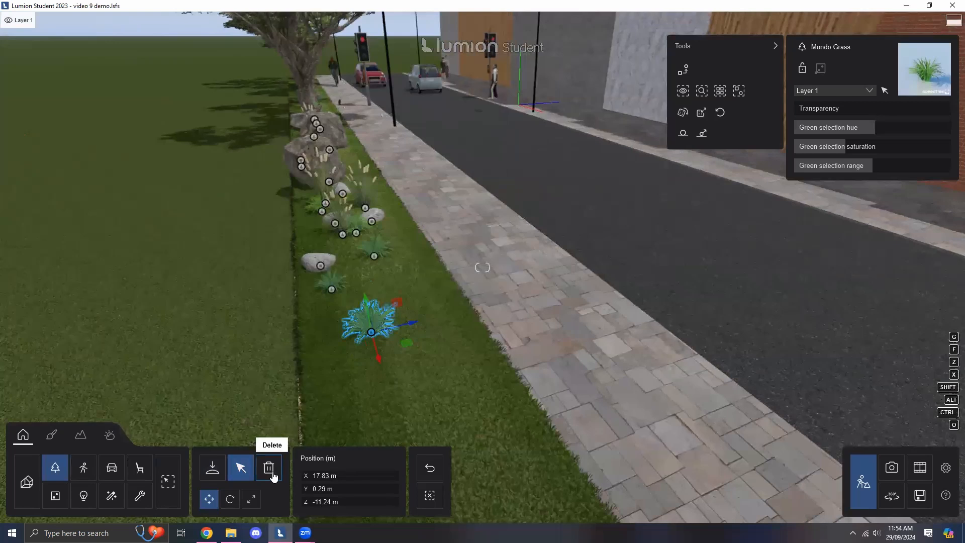
{"action": "left_click", "coordinate": [269, 470]}
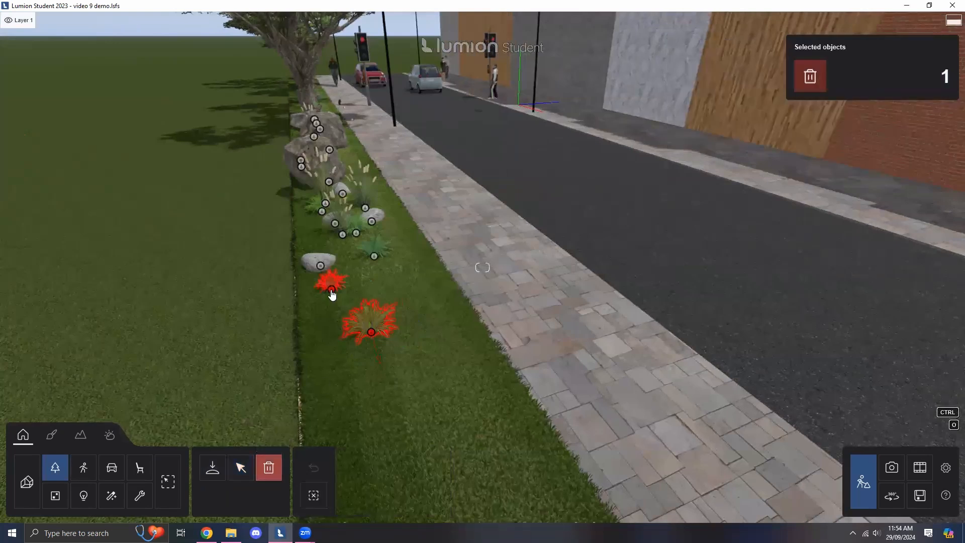
{"action": "key", "text": "a"}
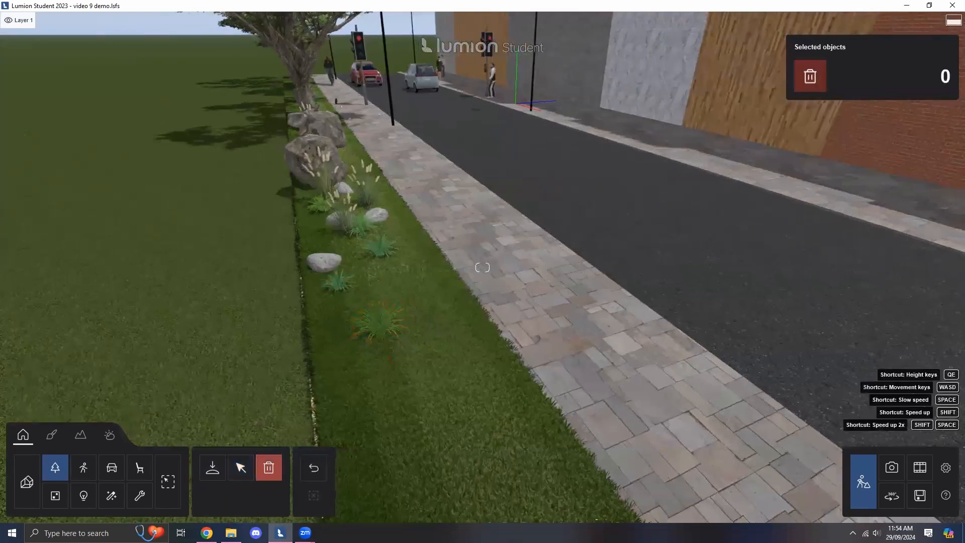
{"action": "right_click_drag", "start_coordinate": [378, 340], "coordinate": [354, 317]}
{"action": "key", "text": "a"}
{"action": "right_click_drag", "start_coordinate": [385, 285], "coordinate": [381, 288]}
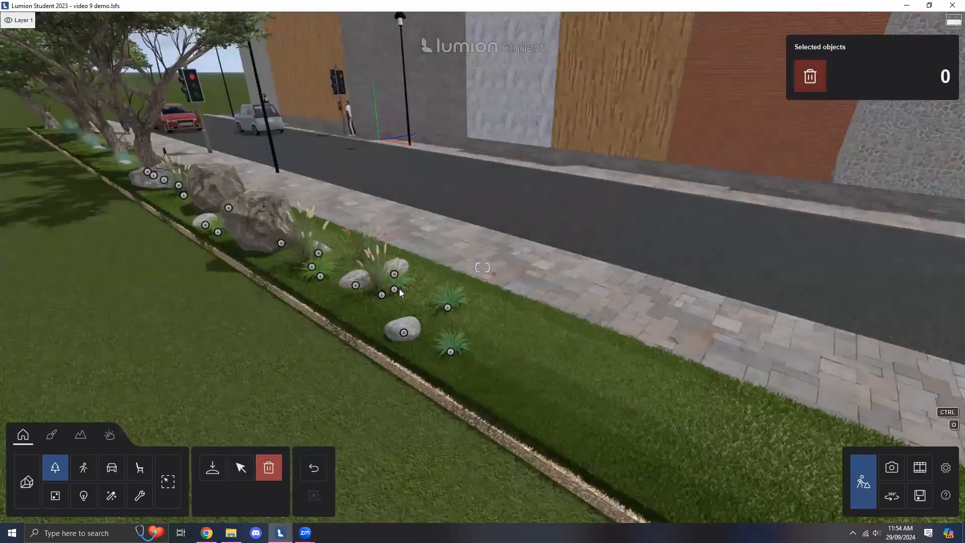
{"action": "left_click", "coordinate": [241, 468]}
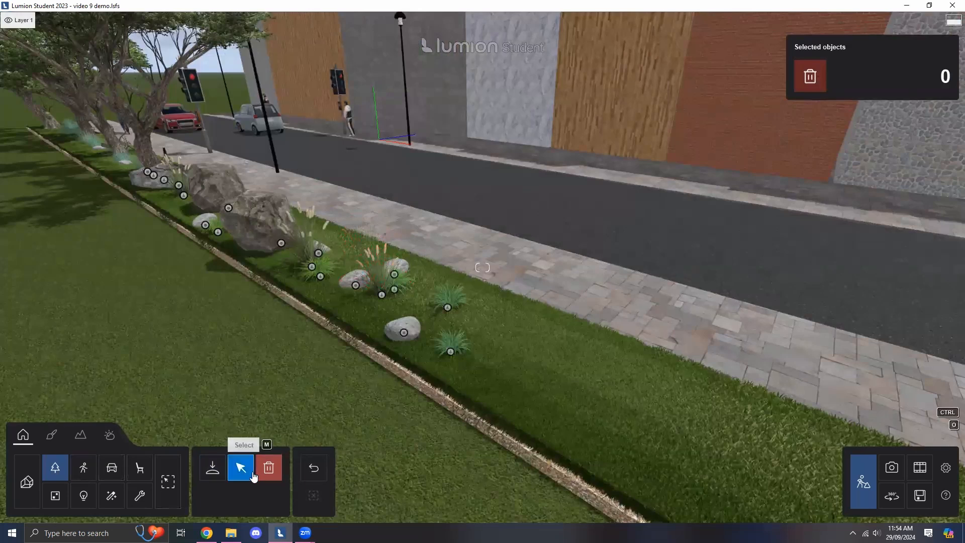
- Switch to placing People and Animals and return from the Man African 0001 collection to the Men - 3D category
{"action": "key", "text": "d"}
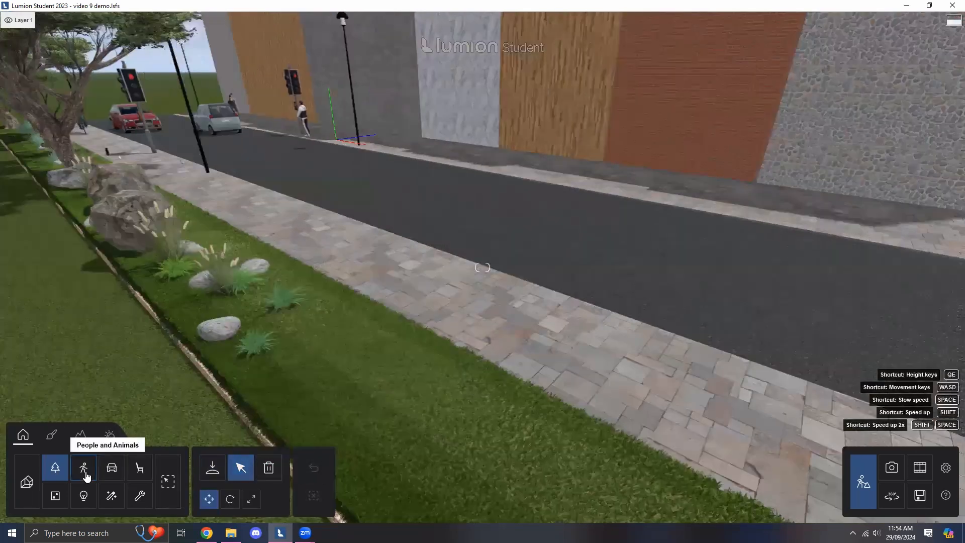
{"action": "key", "text": "d"}
{"action": "left_click", "coordinate": [84, 468]}
{"action": "left_click", "coordinate": [212, 468]}
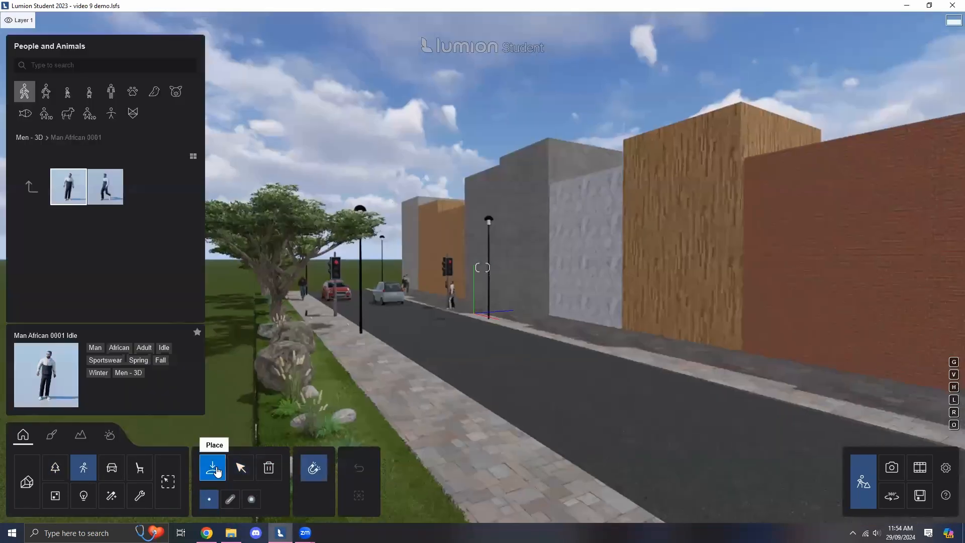
{"action": "key", "text": "w"}
{"action": "key", "text": "w"}
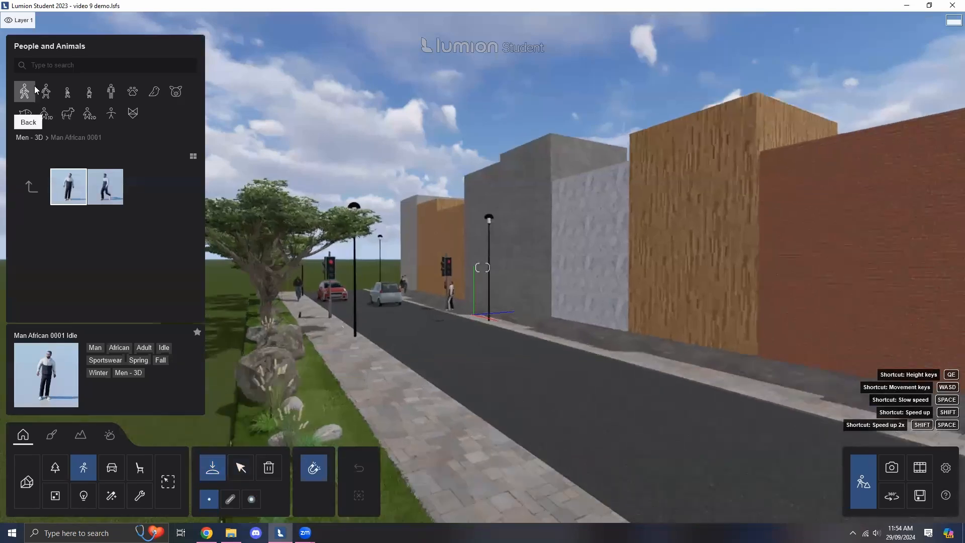
{"action": "key", "text": "d"}
{"action": "left_click", "coordinate": [26, 95]}
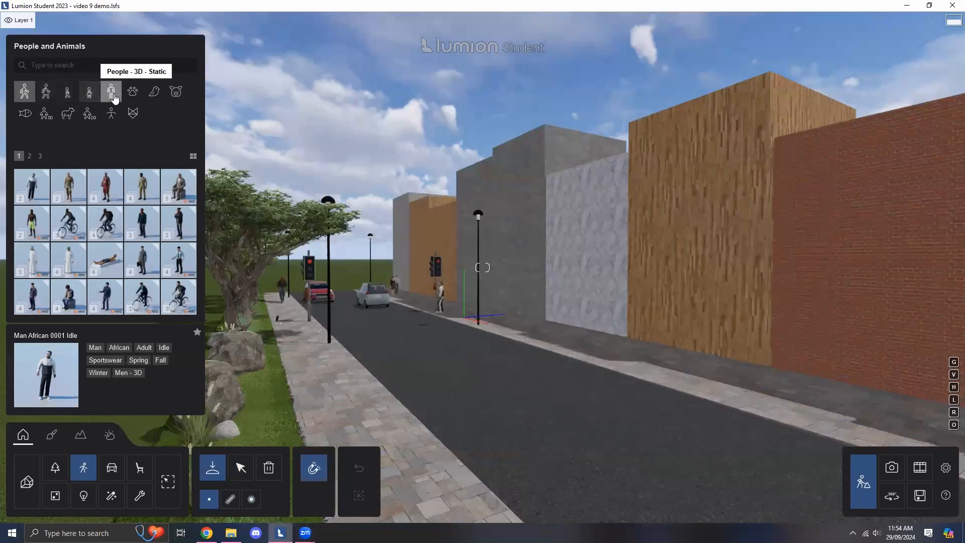
- Choose Pigeon 001 Idle from the birds and place three pigeons on the pavement beside the grass strip
{"action": "left_click", "coordinate": [154, 93]}
{"action": "right_click_drag", "start_coordinate": [274, 196], "coordinate": [185, 266]}
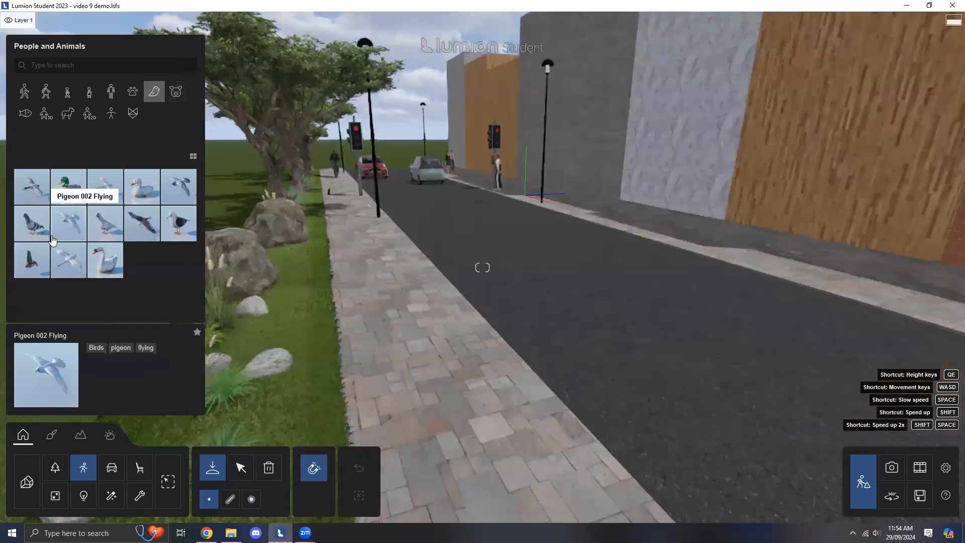
{"action": "left_click", "coordinate": [32, 226]}
{"action": "left_click", "coordinate": [329, 356]}
{"action": "left_click", "coordinate": [361, 355]}
{"action": "left_click", "coordinate": [283, 404]}
{"action": "key", "text": "a"}
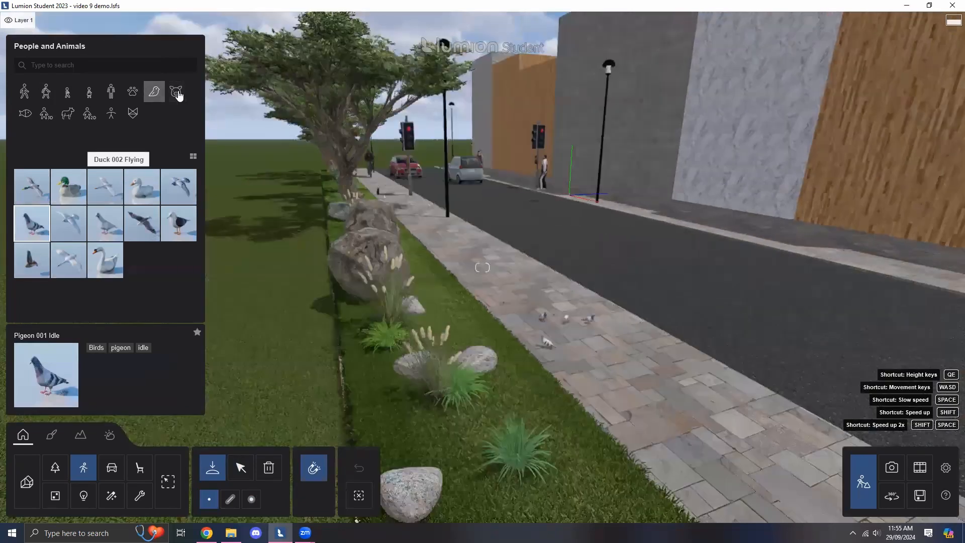
- Look through the farm animal, fish, silhouette, stylized, boys, 2D people and static 3D people categories
{"action": "left_click", "coordinate": [177, 92]}
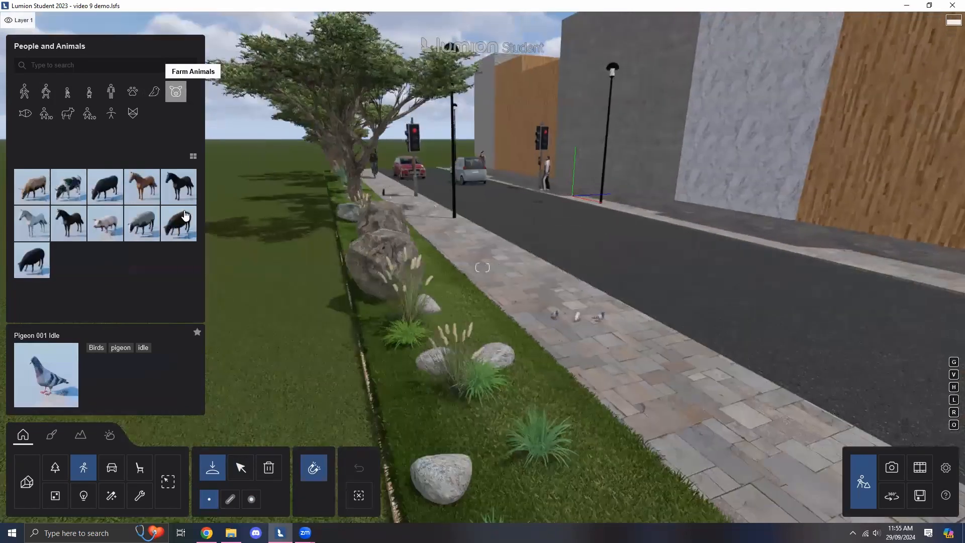
{"action": "left_click", "coordinate": [29, 116]}
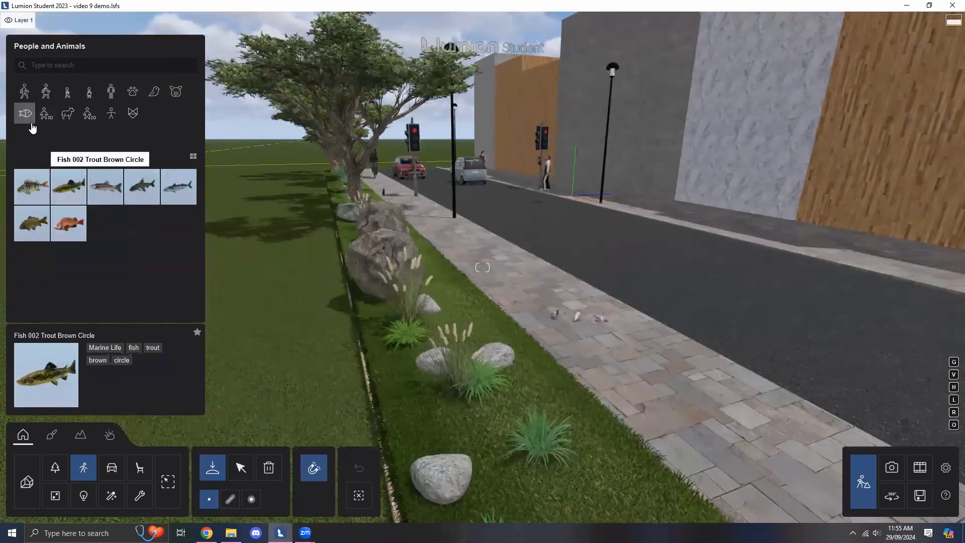
{"action": "left_click", "coordinate": [46, 114]}
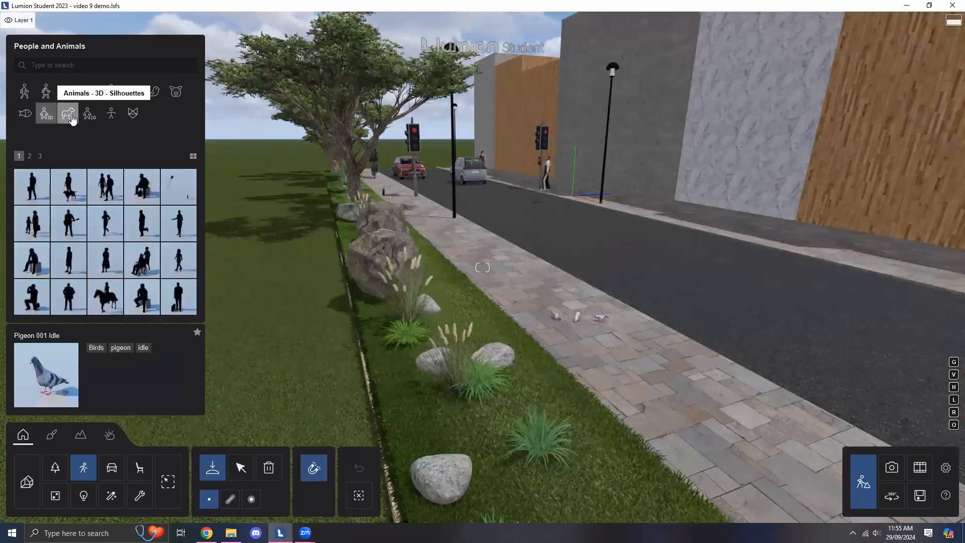
{"action": "left_click", "coordinate": [68, 113]}
{"action": "left_click", "coordinate": [89, 114]}
{"action": "left_click", "coordinate": [112, 114]}
{"action": "left_click", "coordinate": [133, 113]}
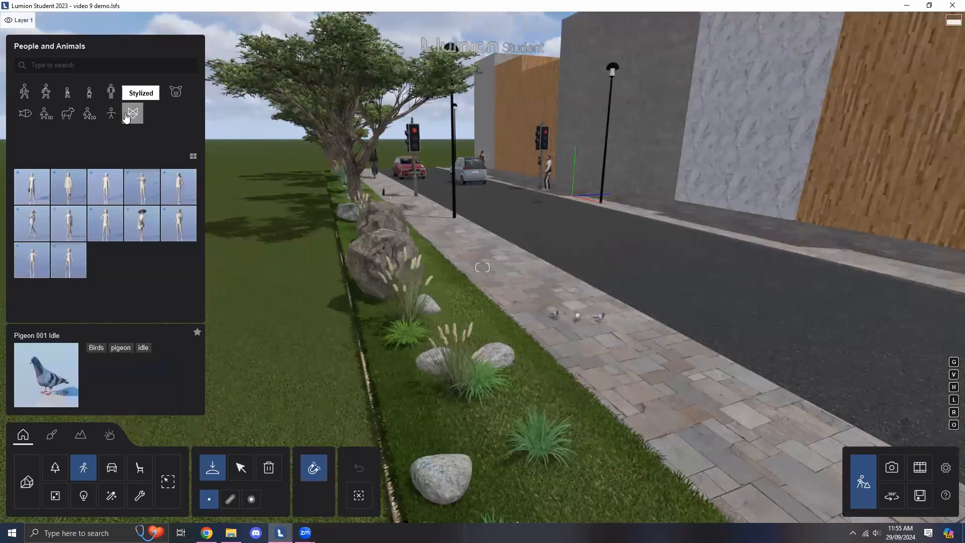
{"action": "left_click", "coordinate": [67, 92]}
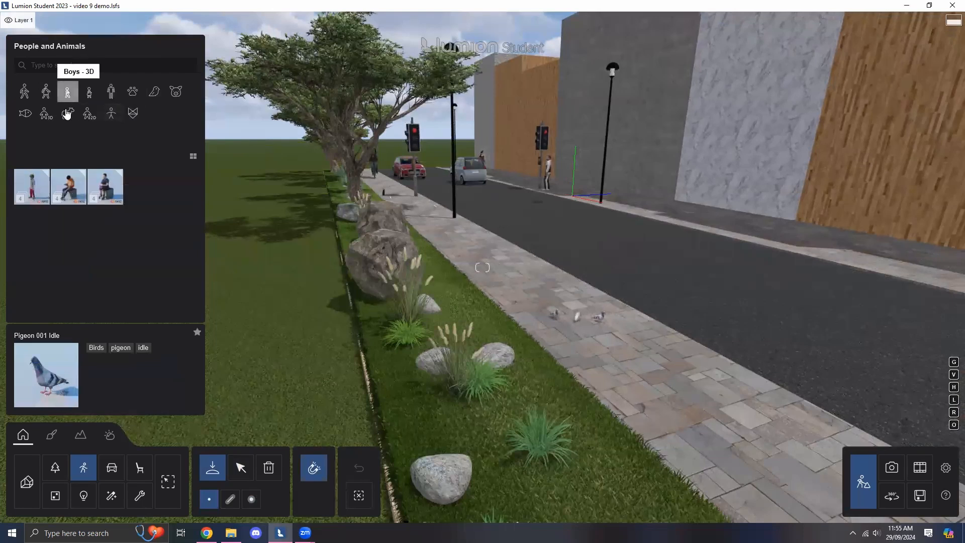
{"action": "left_click", "coordinate": [111, 117]}
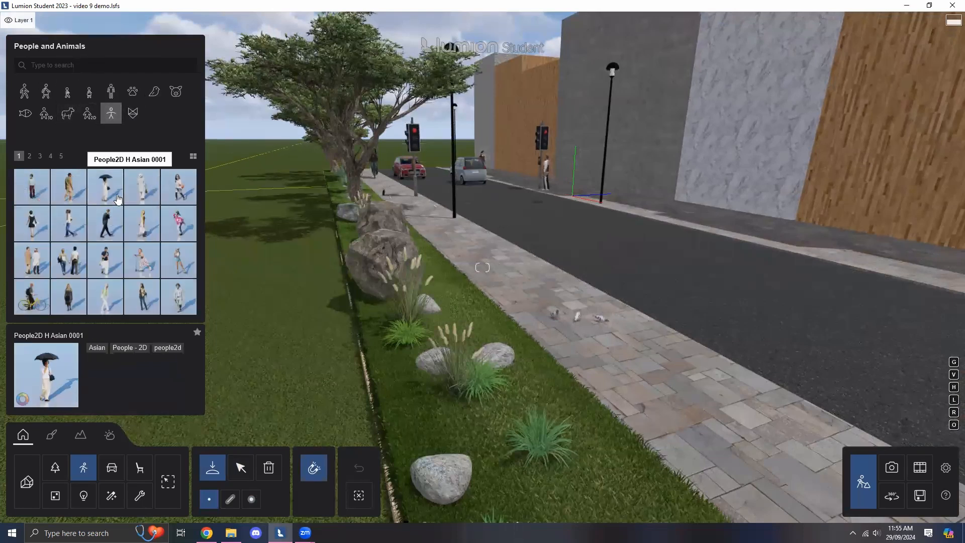
{"action": "left_click", "coordinate": [110, 91]}
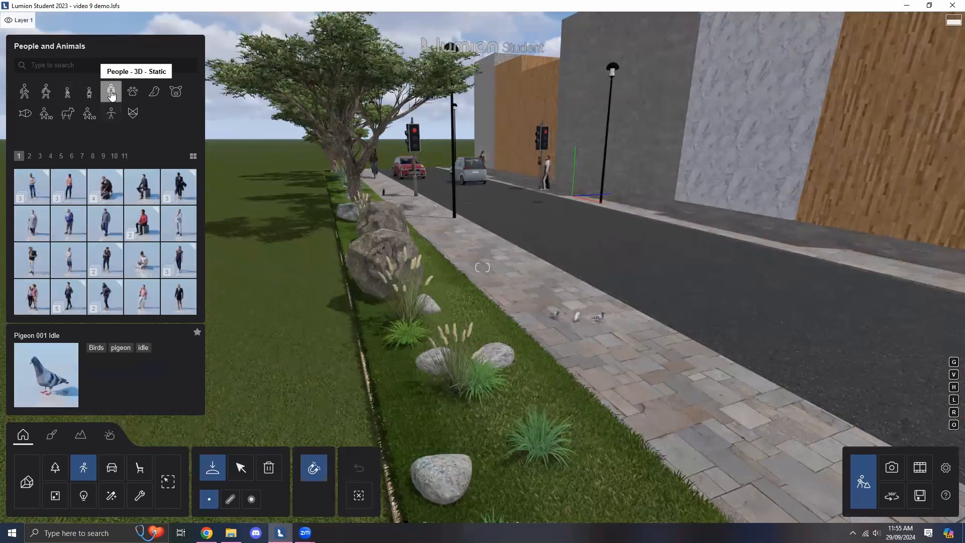
- Choose the 2D person People2D H Asian 0002 and place it on the pavement behind the pigeons
{"action": "left_click", "coordinate": [115, 120]}
{"action": "left_click", "coordinate": [142, 186]}
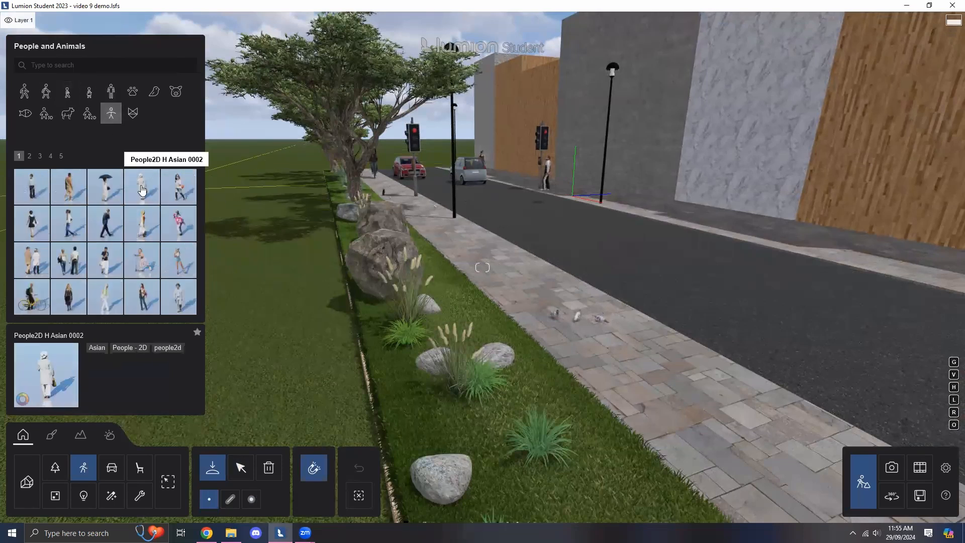
{"action": "key", "text": "d"}
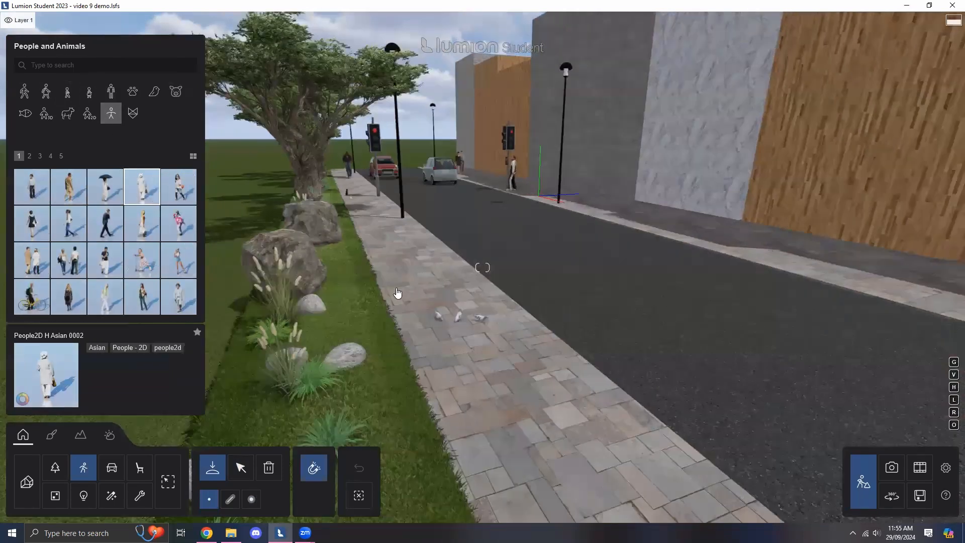
{"action": "left_click", "coordinate": [410, 297]}
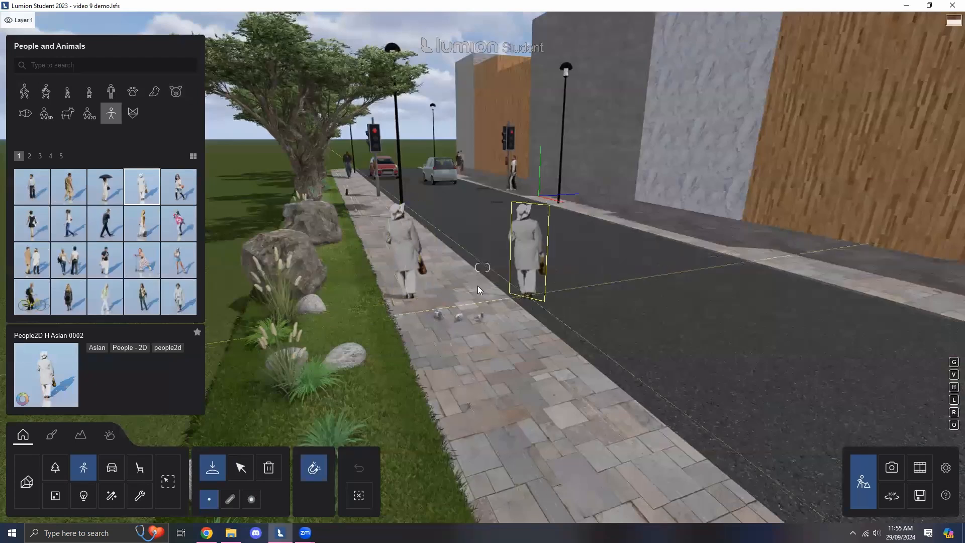
- Choose Carlos 001 from People - 3D - Static and place him on the pavement in front of the pigeons
{"action": "left_click", "coordinate": [111, 92]}
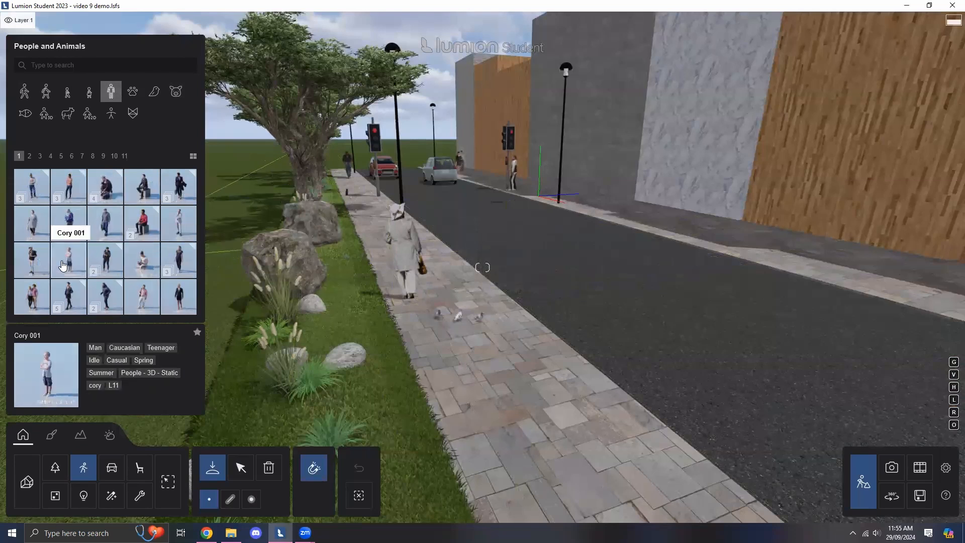
{"action": "left_click", "coordinate": [176, 235]}
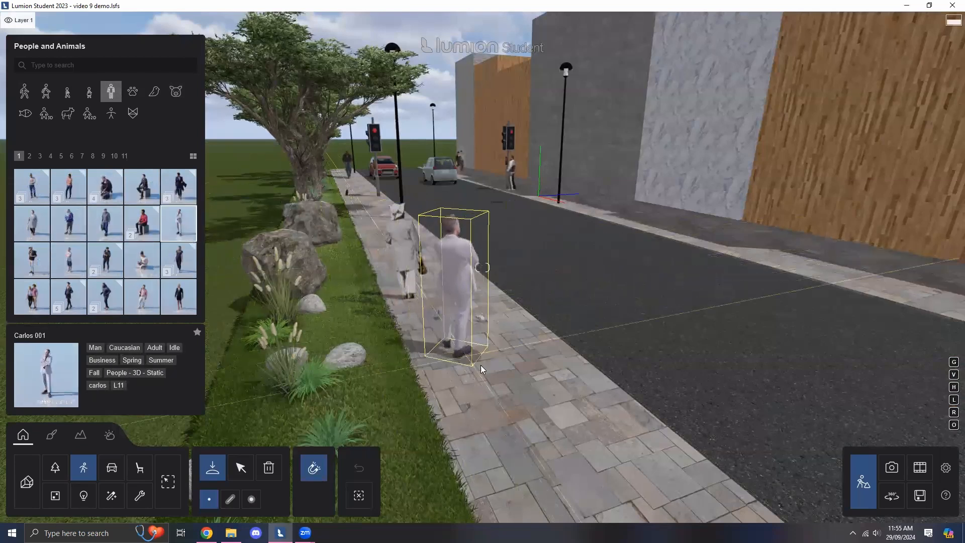
{"action": "left_click", "coordinate": [508, 438]}
- Place Woman African 0004 Walk from the Women - 3D category on the opposite pavement in front of the timber-clad wall
{"action": "key", "text": "d"}
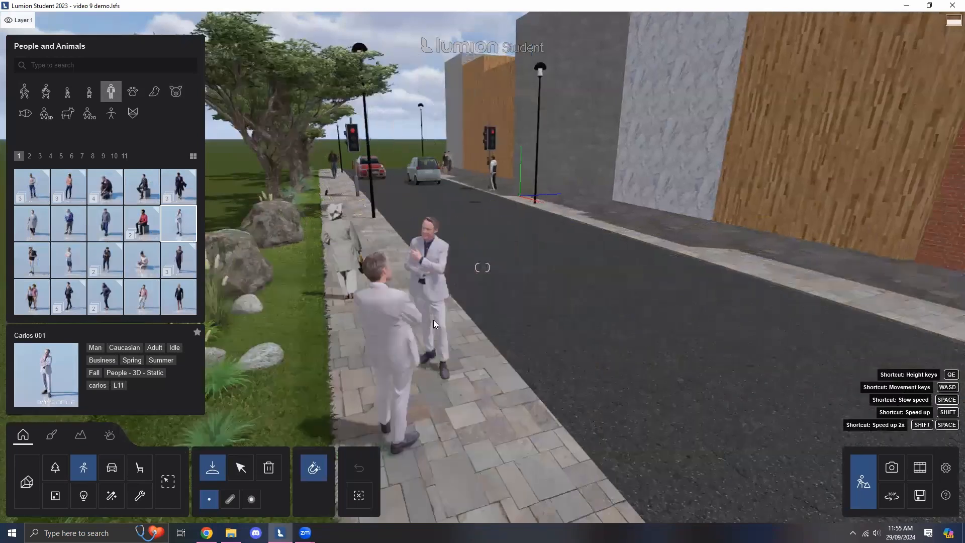
{"action": "left_click", "coordinate": [45, 93]}
{"action": "key", "text": "d"}
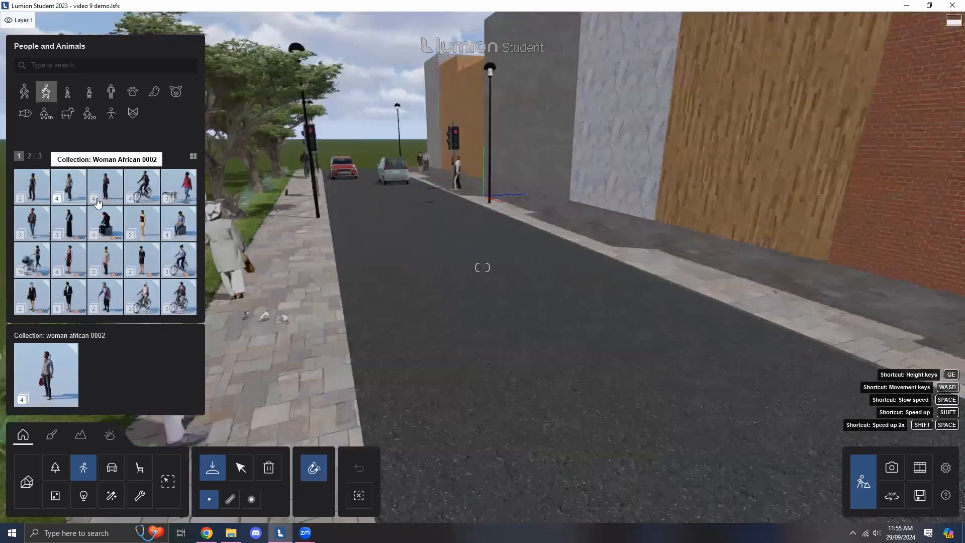
{"action": "key", "text": "d"}
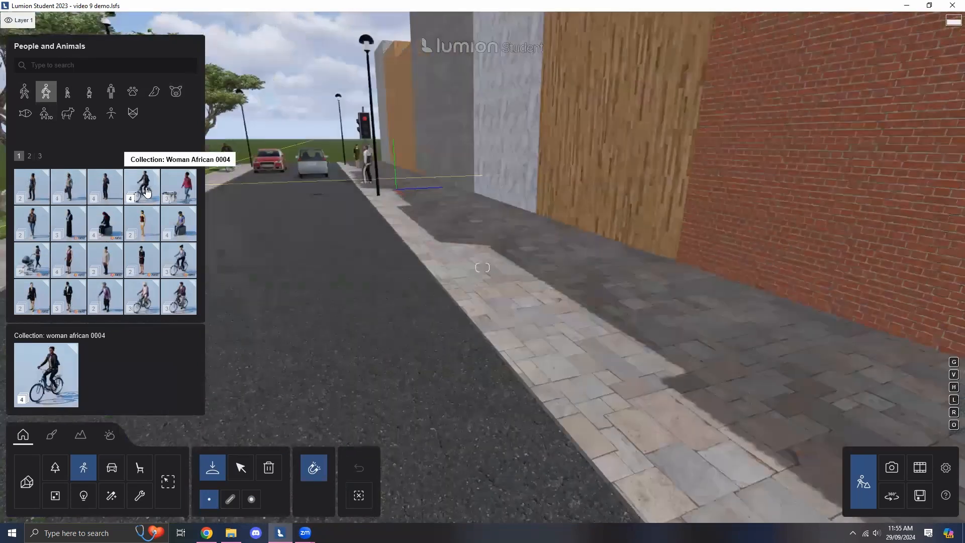
{"action": "left_click", "coordinate": [149, 194]}
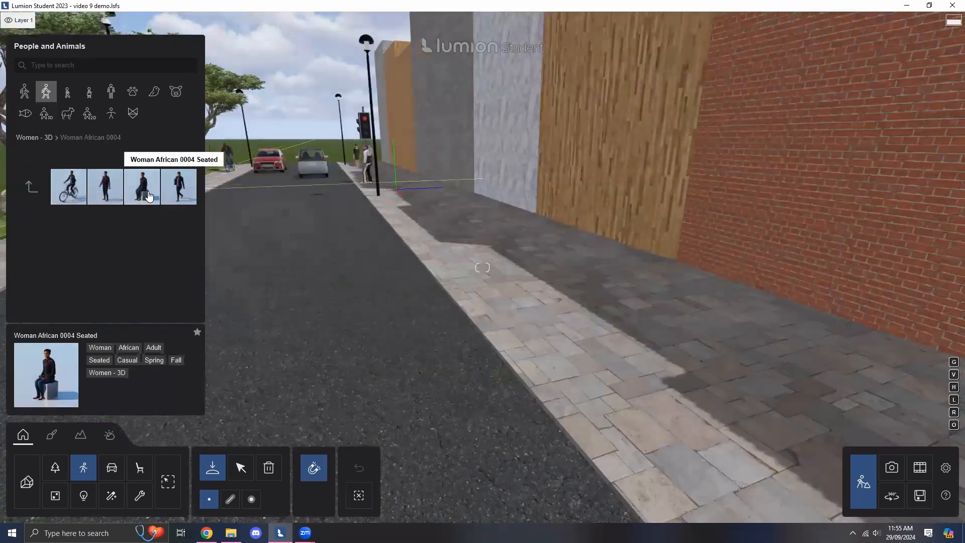
{"action": "left_click", "coordinate": [178, 187]}
{"action": "left_click", "coordinate": [523, 276]}
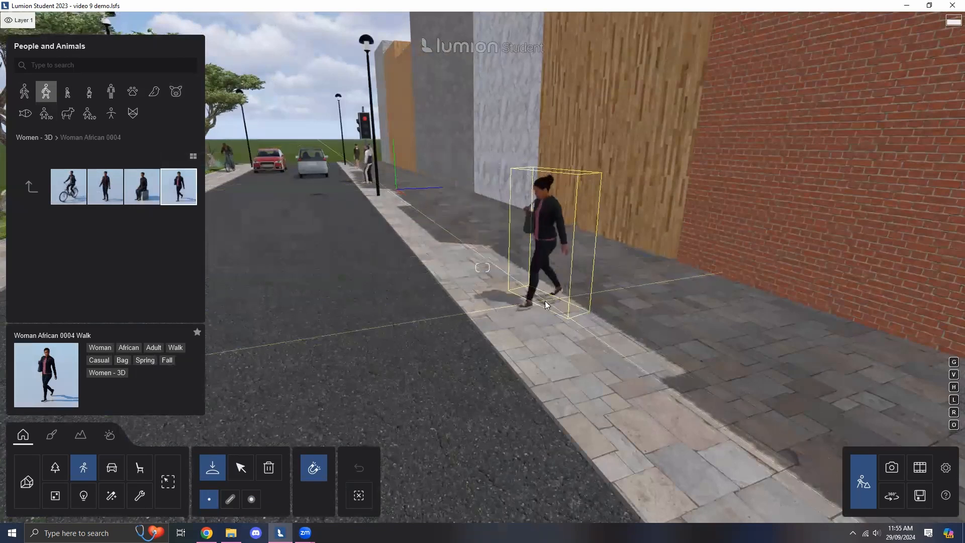
- Place the walking woman on the pavement and adjust her heading and Z position so she walks along the timber-clad wall
{"action": "left_click", "coordinate": [543, 309]}
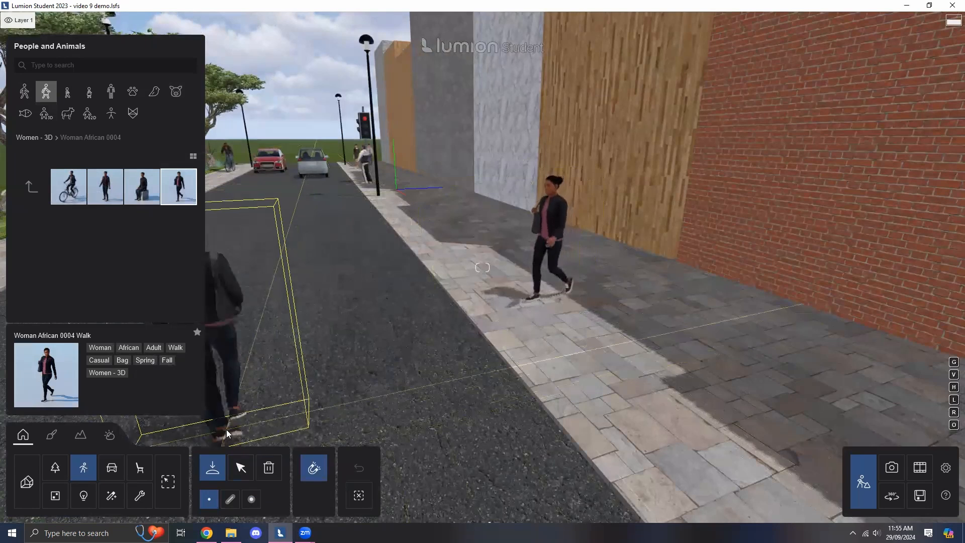
{"action": "left_click", "coordinate": [241, 467]}
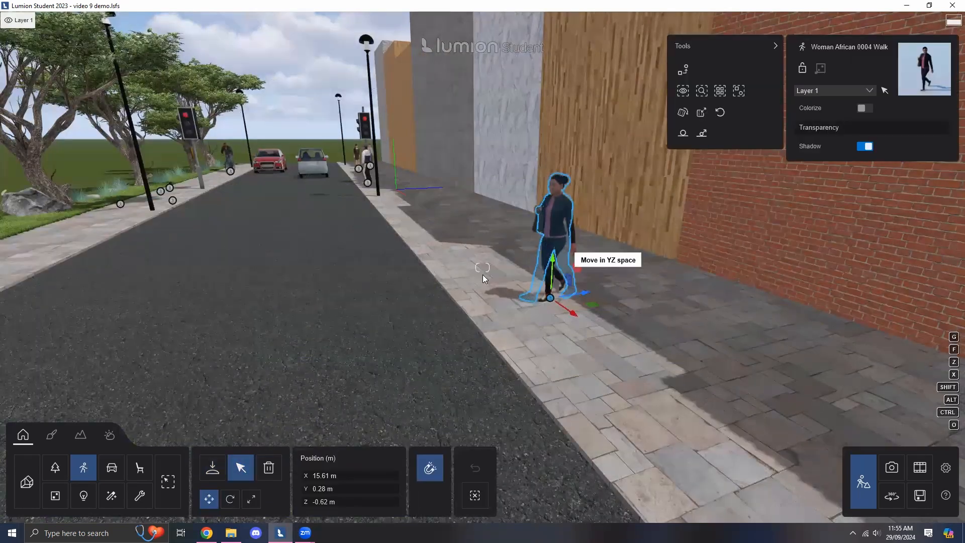
{"action": "left_click_drag", "start_coordinate": [511, 315], "coordinate": [560, 304]}
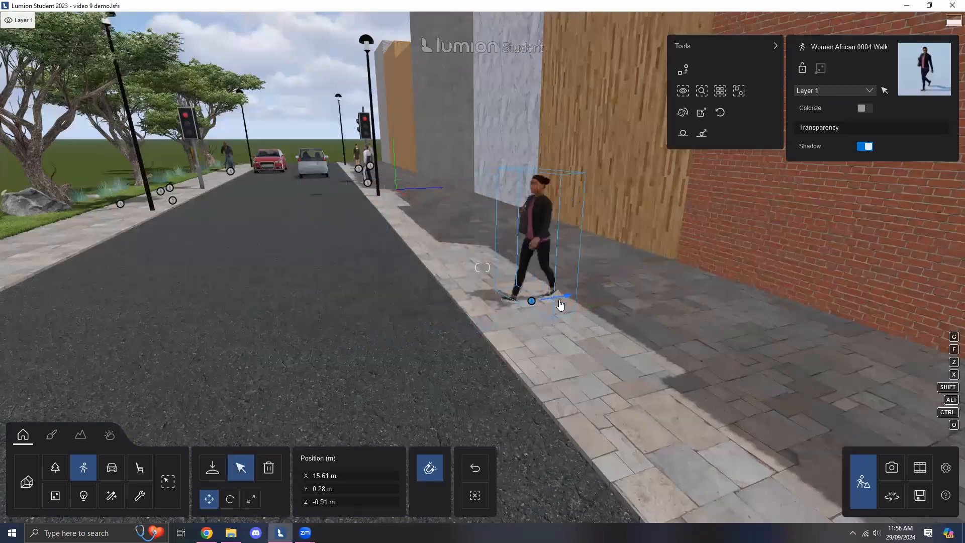
{"action": "left_click", "coordinate": [230, 500]}
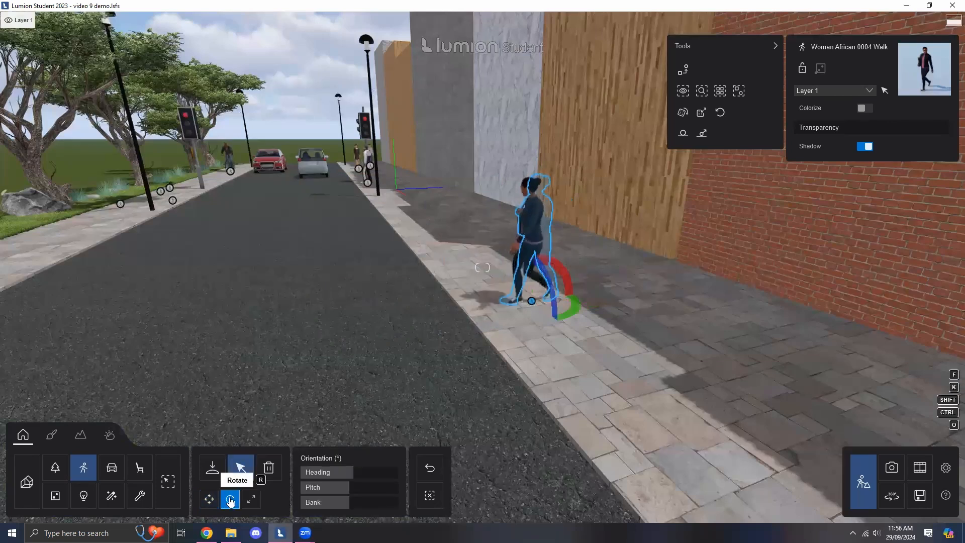
{"action": "left_click_drag", "start_coordinate": [577, 308], "coordinate": [545, 339]}
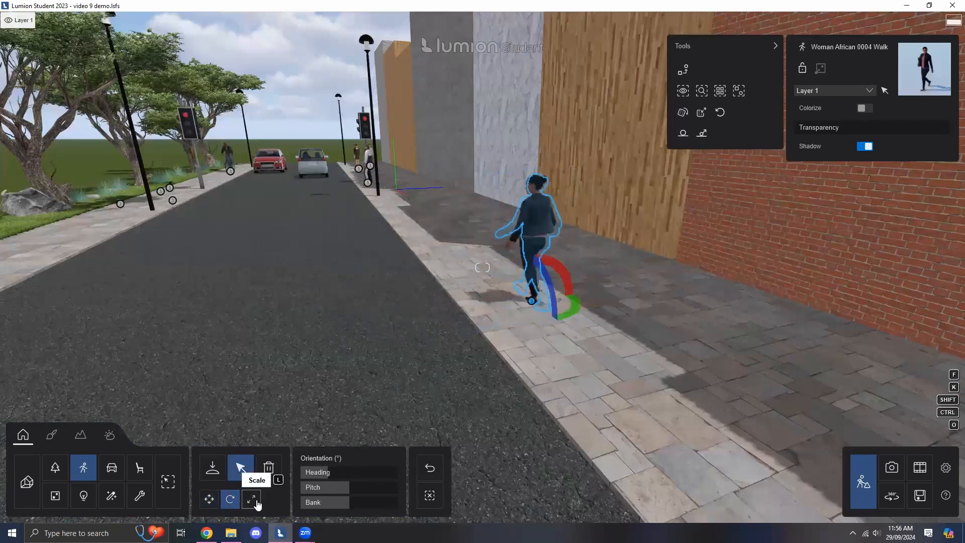
{"action": "key", "text": "m"}
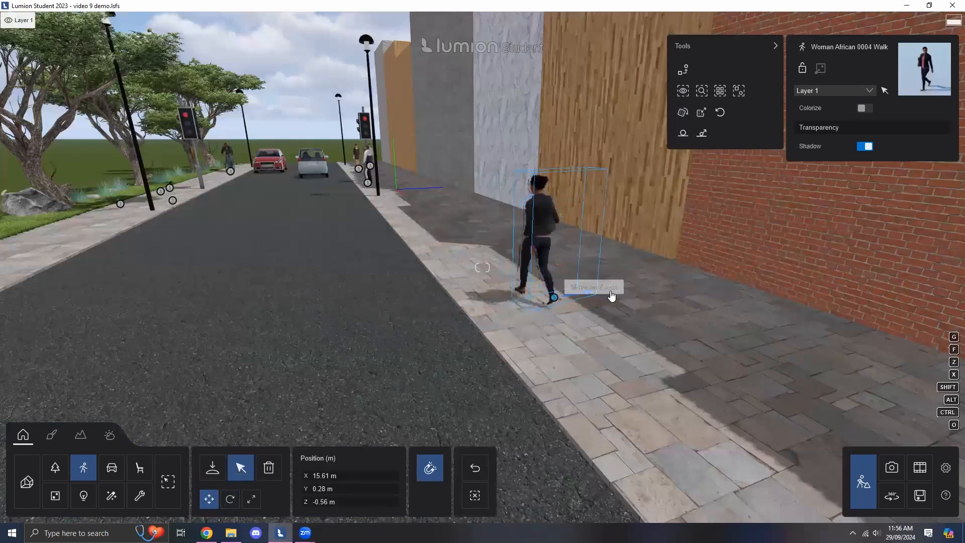
- Browse the transport library and place SportsCar HD 013 from the sports cars on the road across from the walking woman
{"action": "right_click_drag", "start_coordinate": [507, 391], "coordinate": [506, 388]}
{"action": "key", "text": "s"}
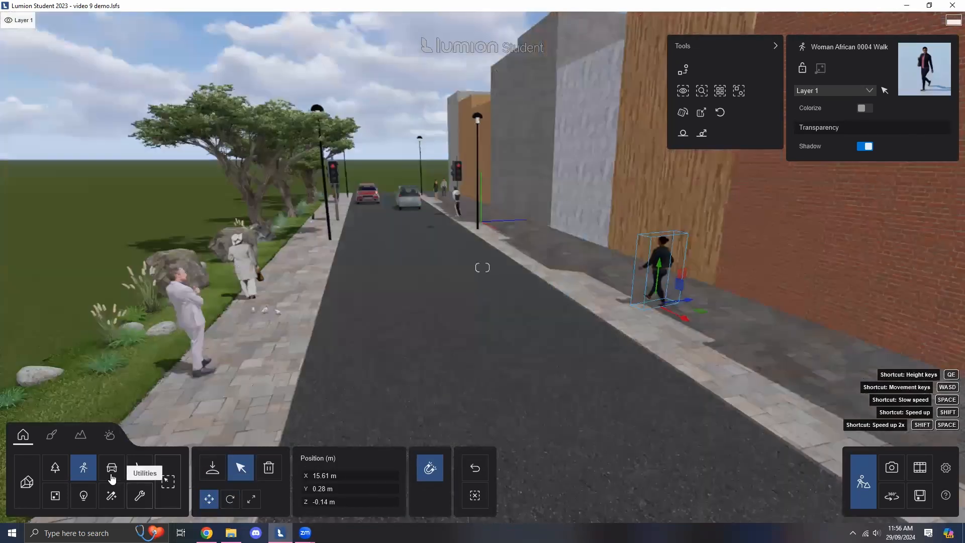
{"action": "left_click", "coordinate": [107, 475]}
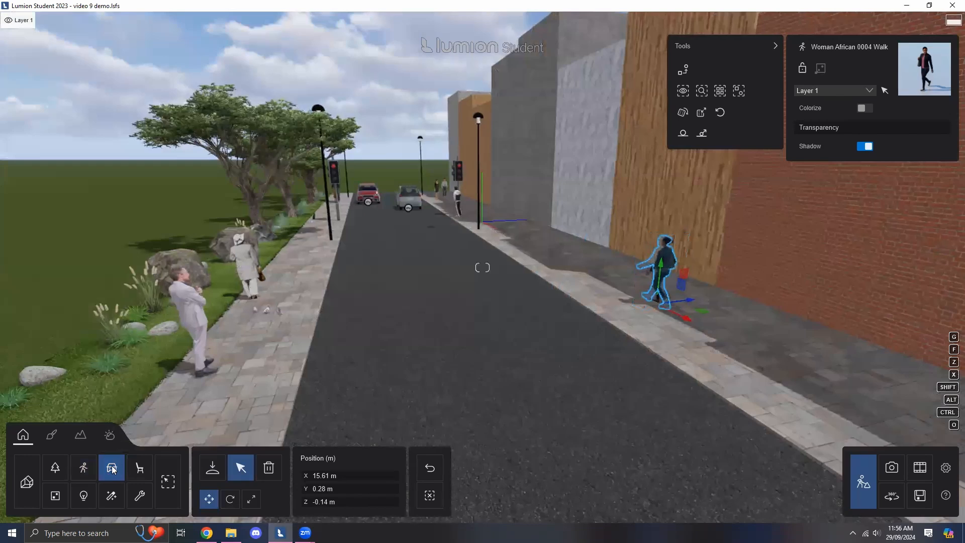
{"action": "left_click", "coordinate": [213, 468]}
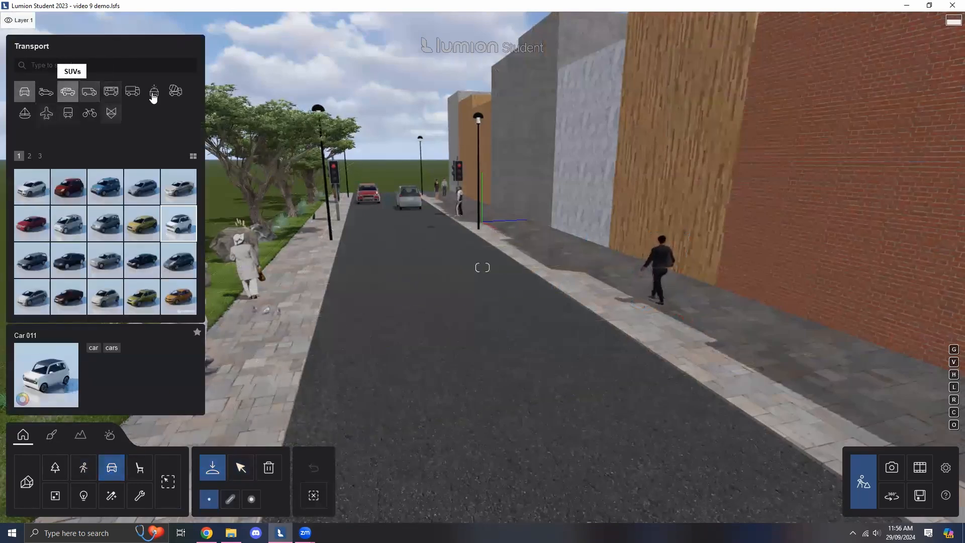
{"action": "left_click", "coordinate": [176, 93]}
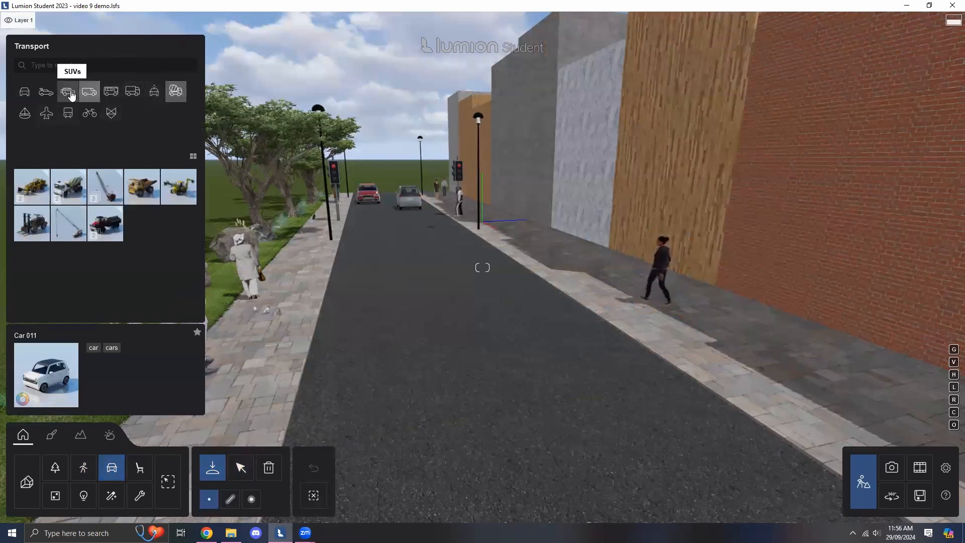
{"action": "left_click", "coordinate": [69, 92]}
{"action": "left_click", "coordinate": [154, 92]}
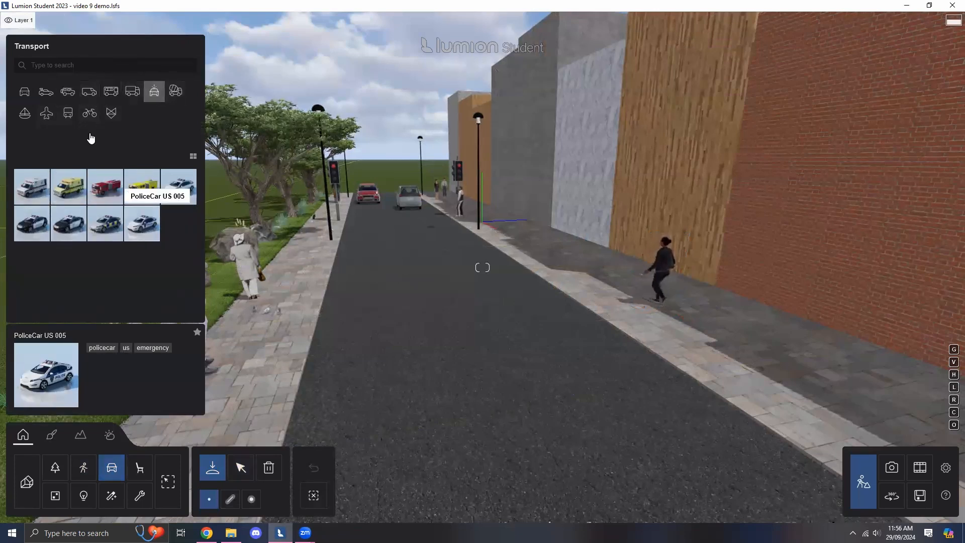
{"action": "left_click", "coordinate": [55, 98]}
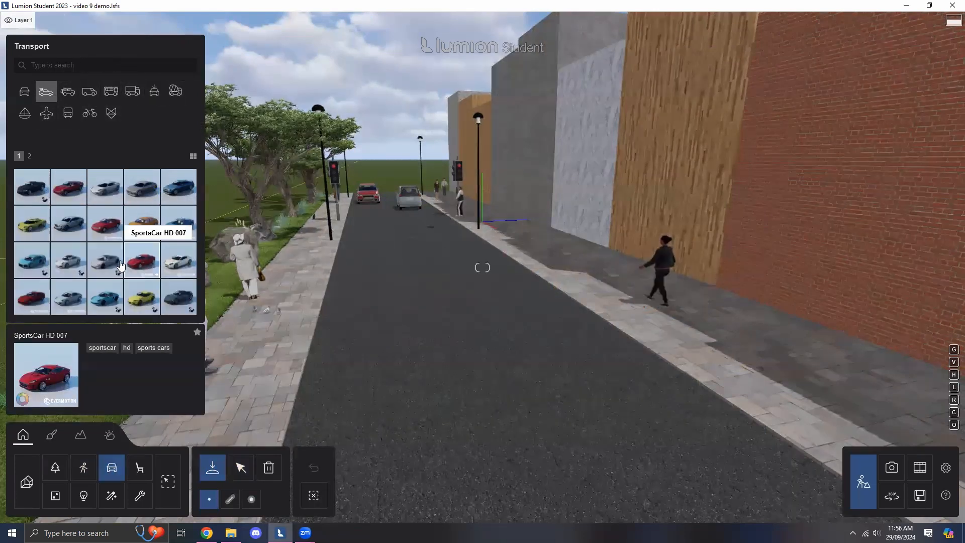
{"action": "left_click", "coordinate": [176, 299]}
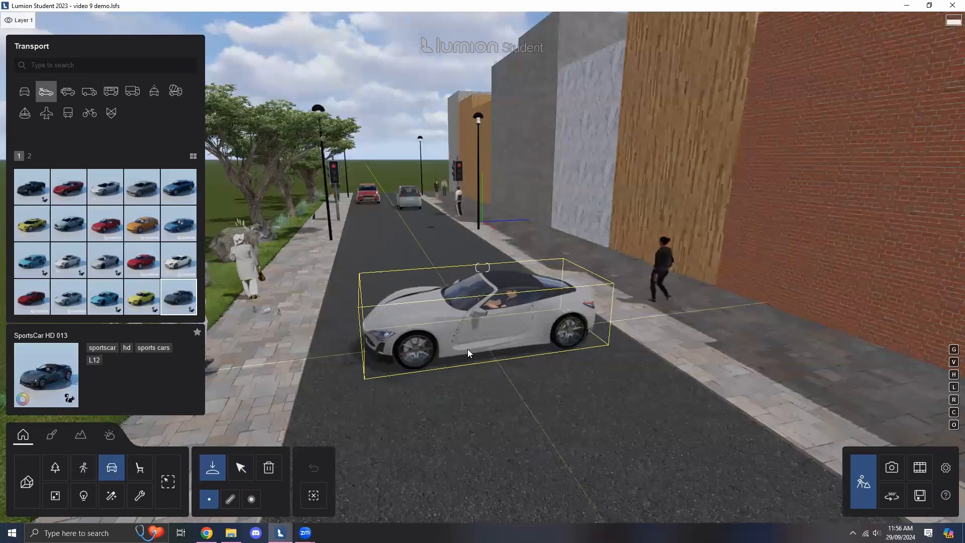
{"action": "left_click", "coordinate": [461, 365]}
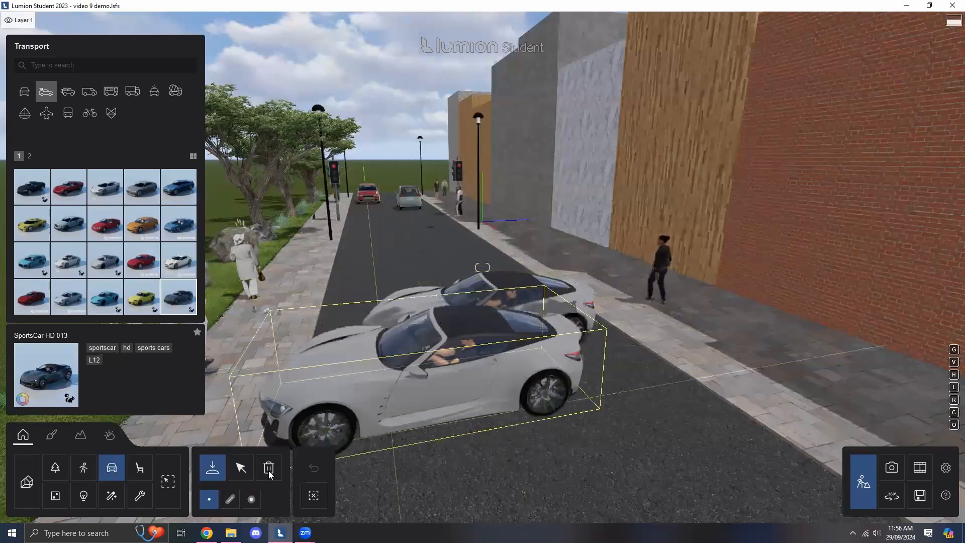
- Turn the sports car to align with the road and move it to about X 19.05 m, Z -3.65 m
{"action": "left_click", "coordinate": [240, 467]}
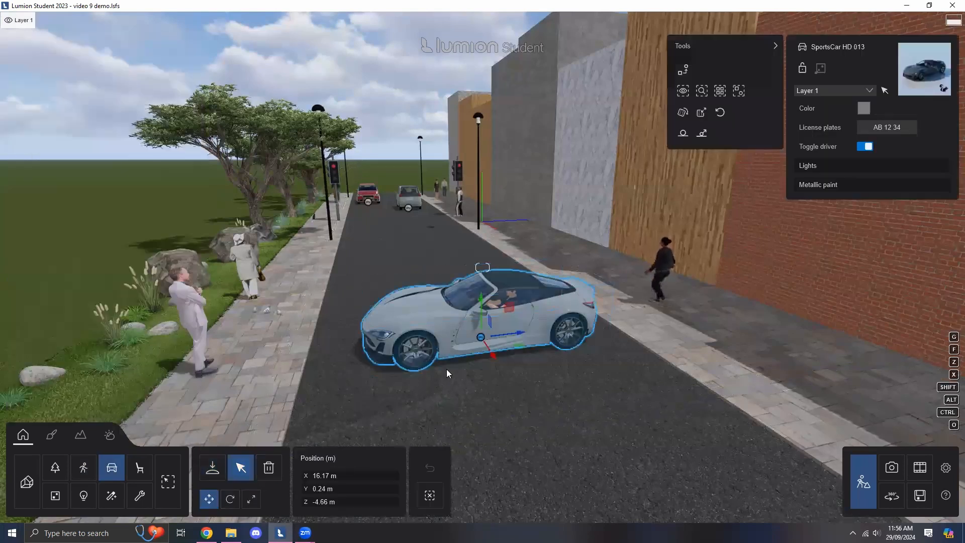
{"action": "left_click", "coordinate": [230, 498]}
{"action": "left_click_drag", "start_coordinate": [519, 352], "coordinate": [439, 398]}
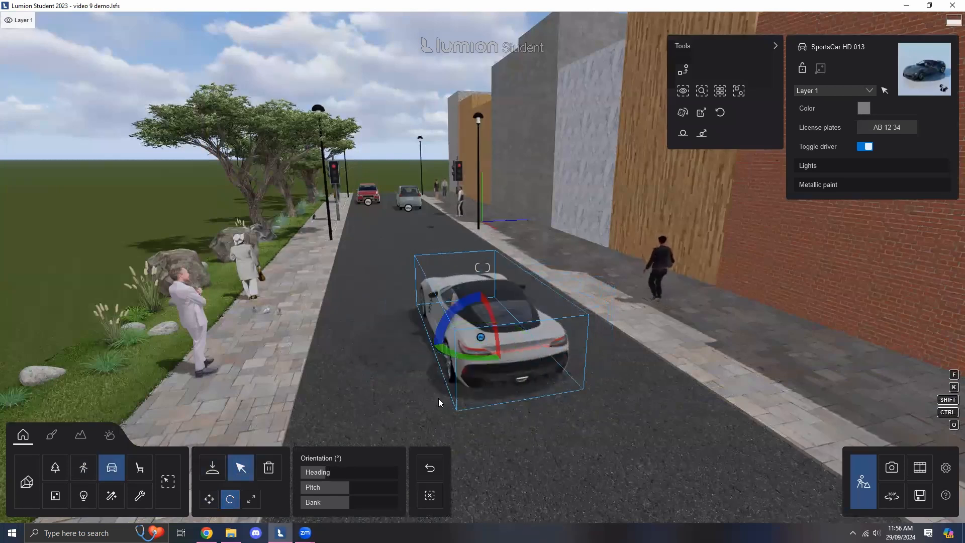
{"action": "left_click", "coordinate": [211, 498]}
{"action": "left_click_drag", "start_coordinate": [503, 329], "coordinate": [581, 452]}
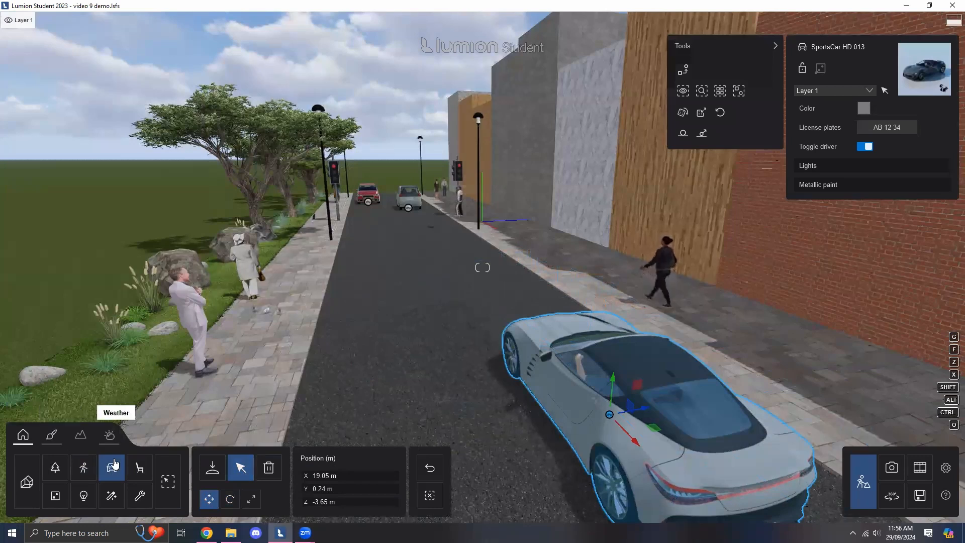
- Examine the street light models in the lighting category of the object library
{"action": "left_click", "coordinate": [140, 467]}
{"action": "key", "text": "a"}
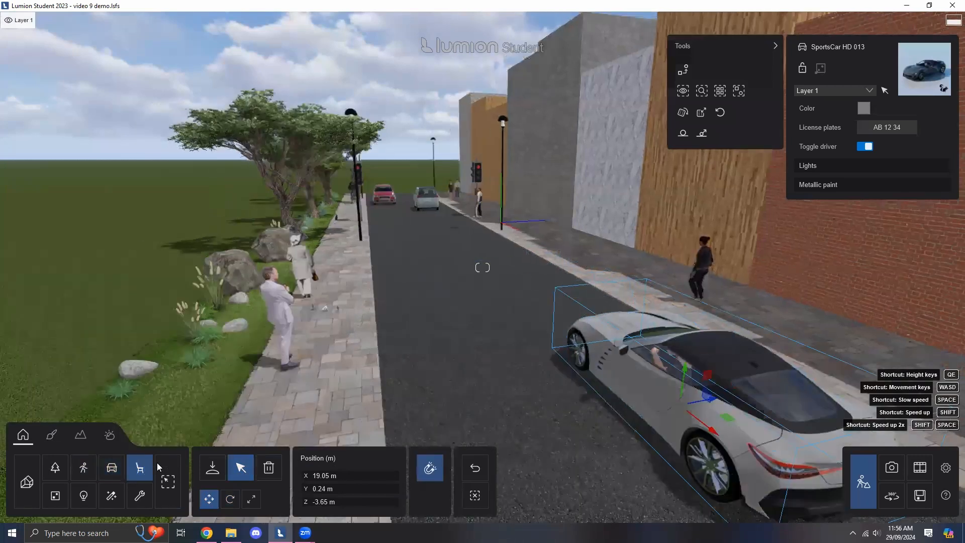
{"action": "left_click", "coordinate": [212, 468]}
{"action": "key", "text": "w"}
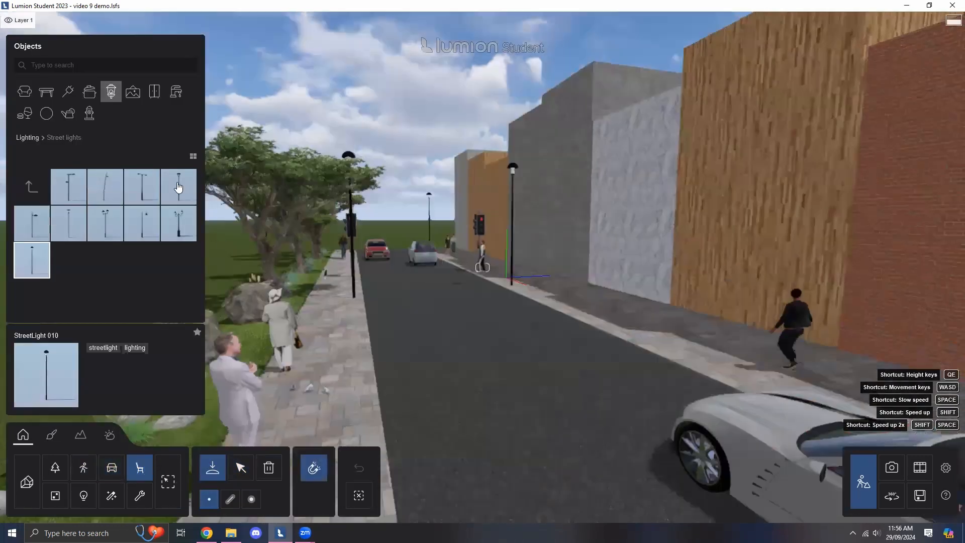
{"action": "key", "text": "s"}
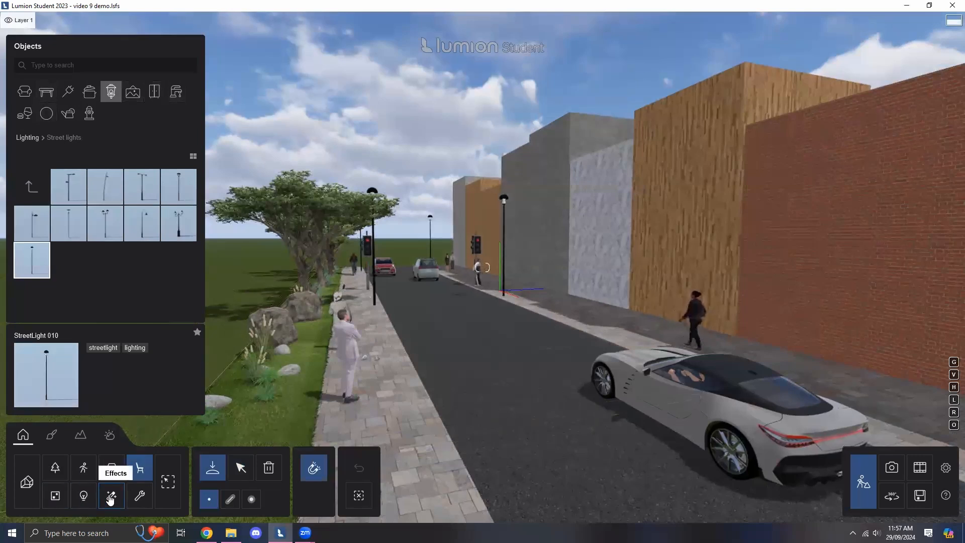
- Choose the leaves 03 effect and place it where the grass-side pavement meets the road
{"action": "left_click", "coordinate": [110, 496]}
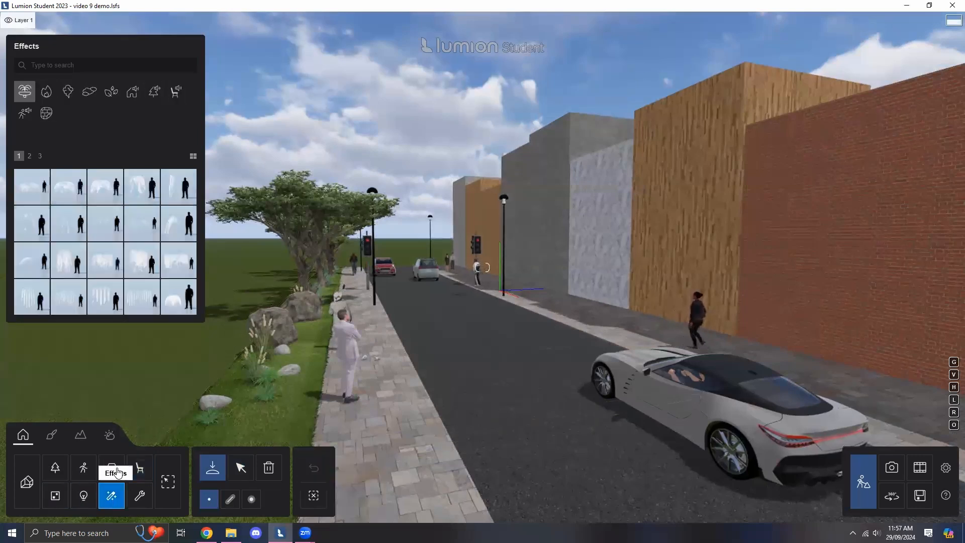
{"action": "left_click", "coordinate": [46, 92]}
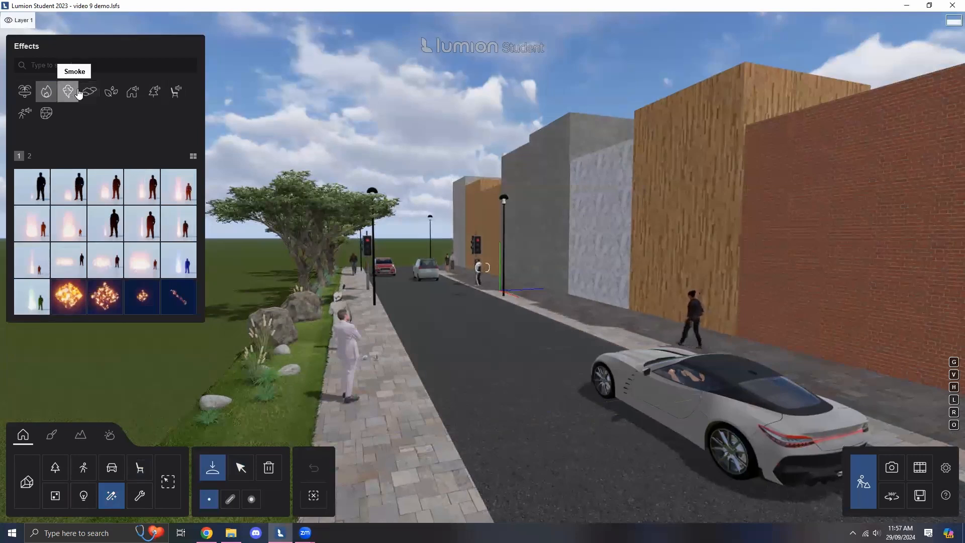
{"action": "left_click", "coordinate": [111, 92]}
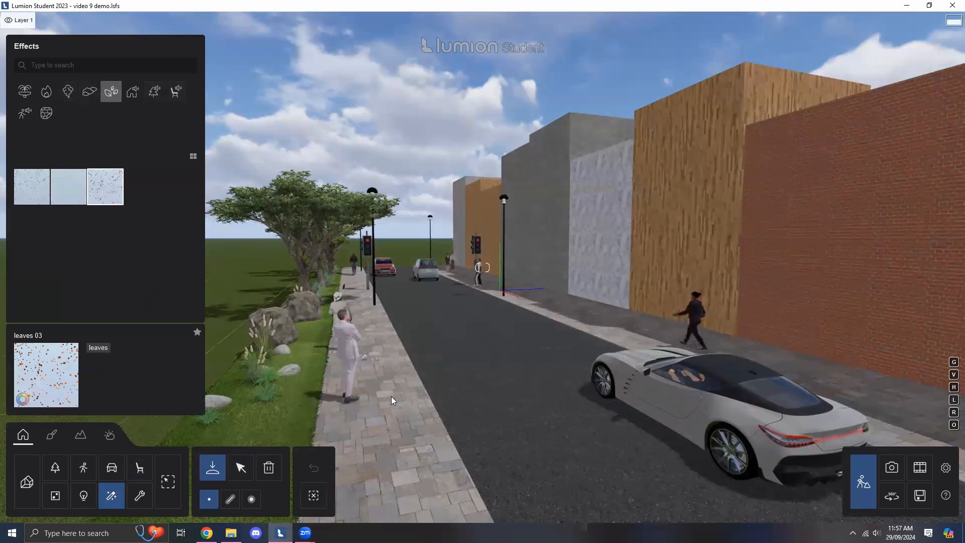
{"action": "left_click", "coordinate": [434, 434]}
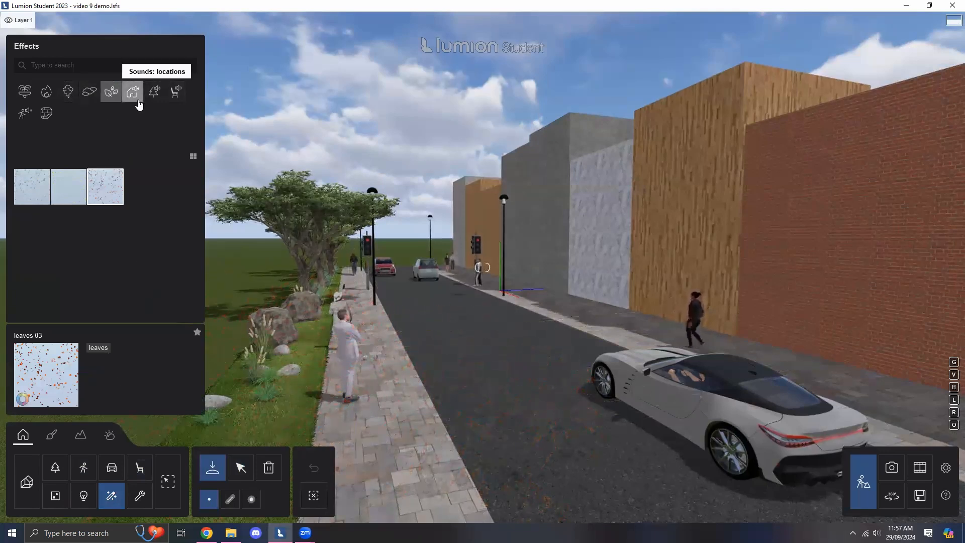
- Switch from placing objects to selecting them, then enter Photo mode with the whole street block in view
{"action": "key", "text": "s"}
{"action": "right_click_drag", "start_coordinate": [307, 272], "coordinate": [523, 306]}
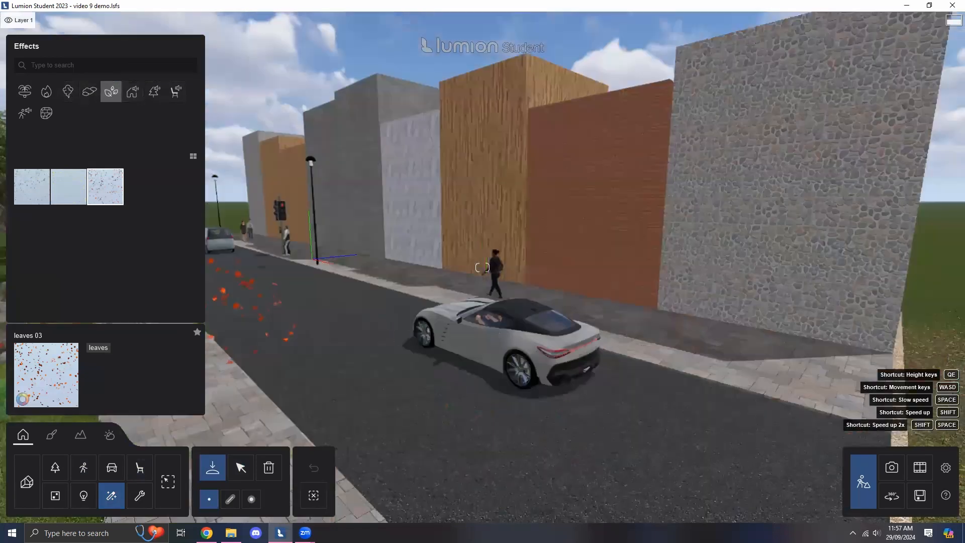
{"action": "key", "text": "s"}
{"action": "right_click_drag", "start_coordinate": [391, 355], "coordinate": [356, 371]}
{"action": "left_click", "coordinate": [240, 469]}
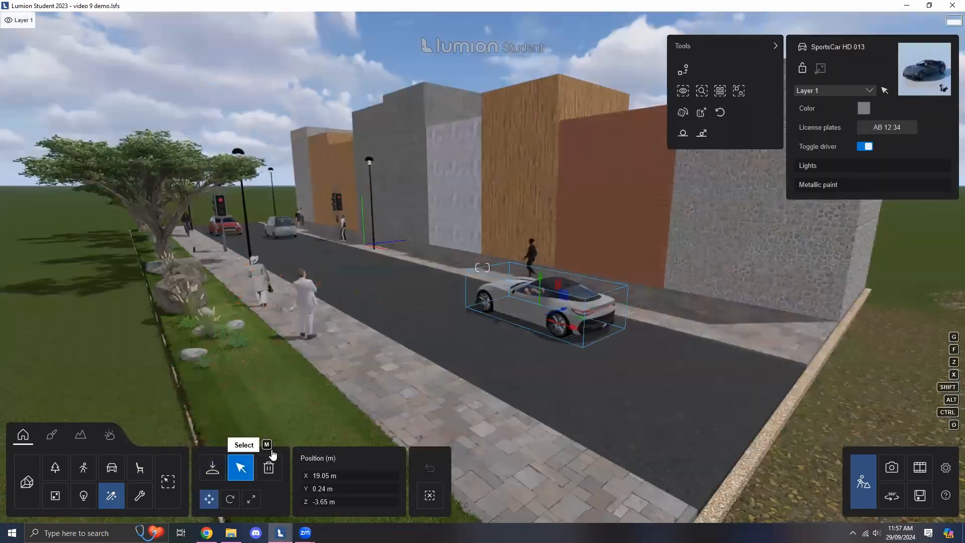
{"action": "key", "text": "s"}
{"action": "right_click_drag", "start_coordinate": [898, 340], "coordinate": [701, 331]}
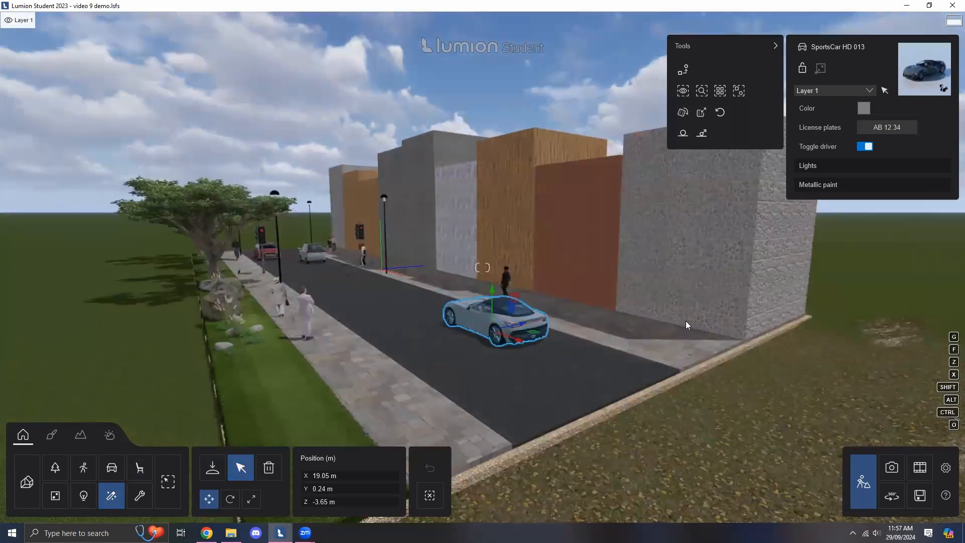
{"action": "left_click", "coordinate": [892, 469]}
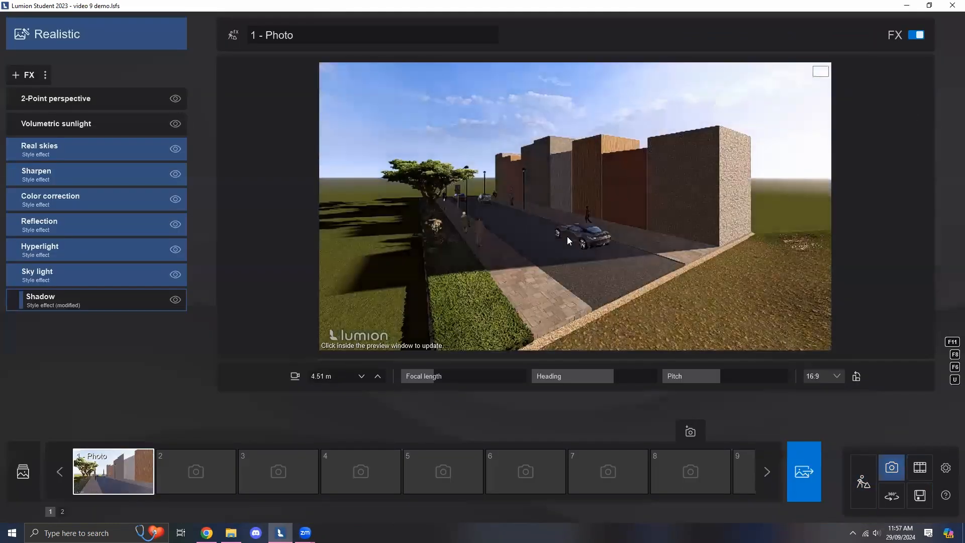
- Frame the photo from low beyond the end of the street, with the camera height at about 1.83 m
{"action": "left_click", "coordinate": [560, 237]}
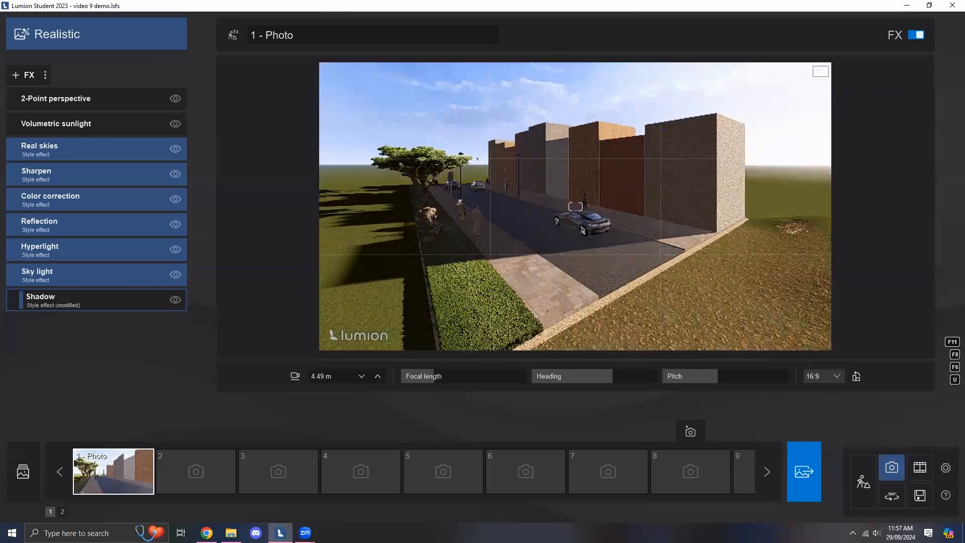
{"action": "key", "text": "e"}
{"action": "key", "text": "w"}
{"action": "right_click_drag", "start_coordinate": [575, 206], "coordinate": [475, 198]}
{"action": "key", "text": "s"}
{"action": "key", "text": "e"}
{"action": "key", "text": "s"}
{"action": "right_click_drag", "start_coordinate": [575, 206], "coordinate": [570, 166]}
{"action": "key", "text": "w"}
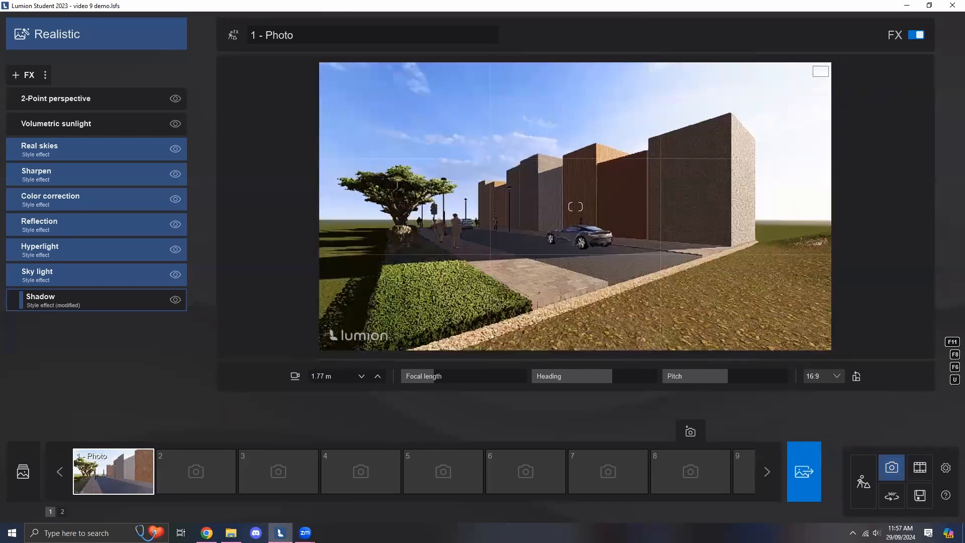
{"action": "key", "text": "s"}
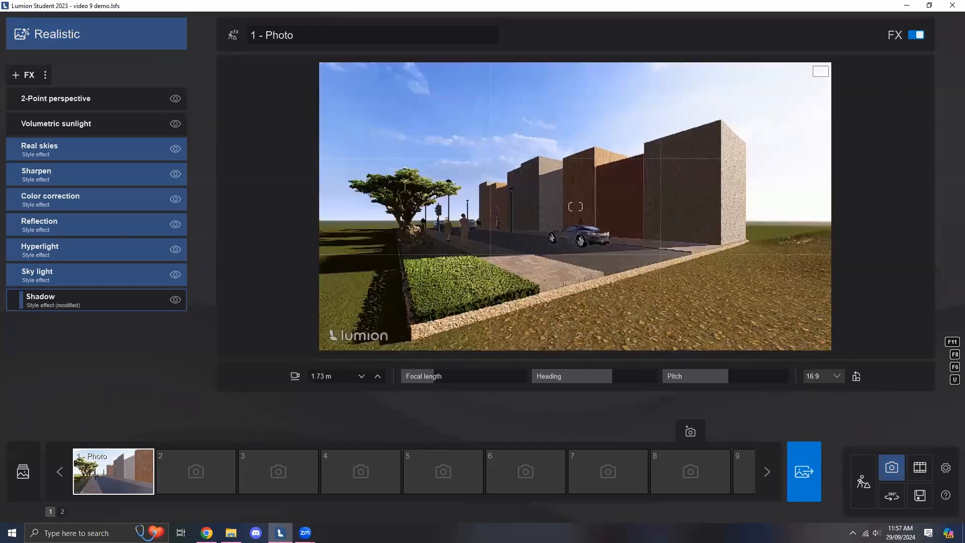
{"action": "right_click_drag", "start_coordinate": [575, 206], "coordinate": [575, 194]}
{"action": "key", "text": "w"}
{"action": "key", "text": "d"}
{"action": "right_click_drag", "start_coordinate": [619, 236], "coordinate": [578, 238]}
{"action": "key", "text": "s"}
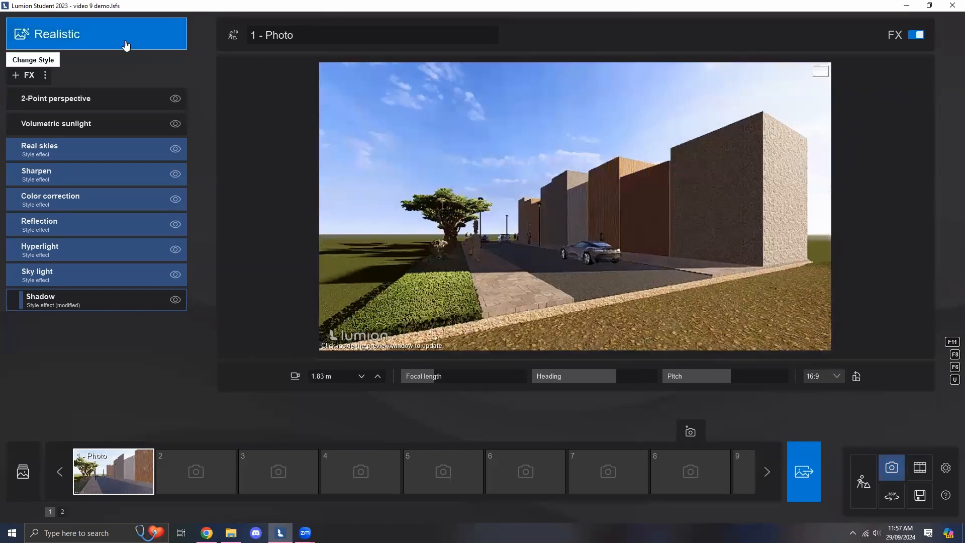
- Apply the Daytime style to the photo and reframe it closer to the street from a height of about 3.77 m
{"action": "left_click", "coordinate": [73, 42]}
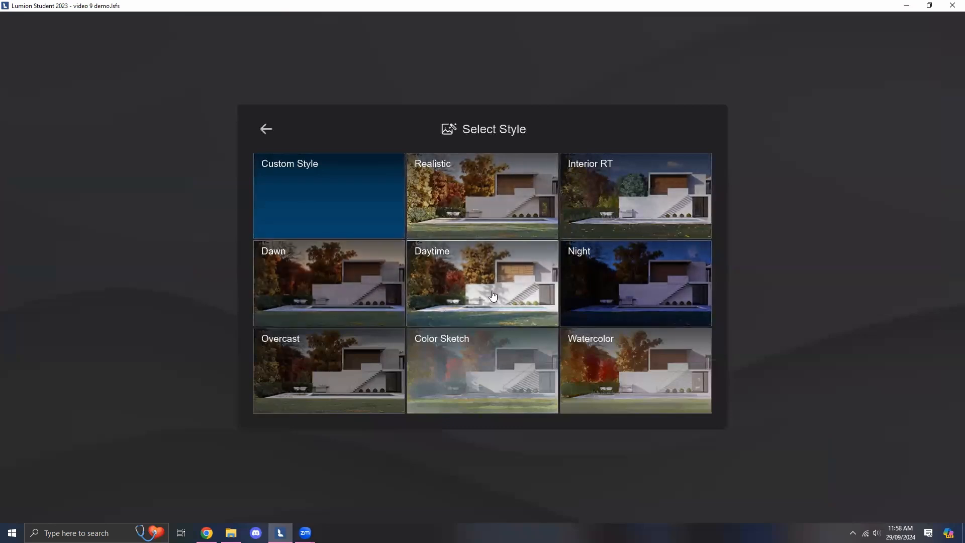
{"action": "left_click", "coordinate": [521, 288]}
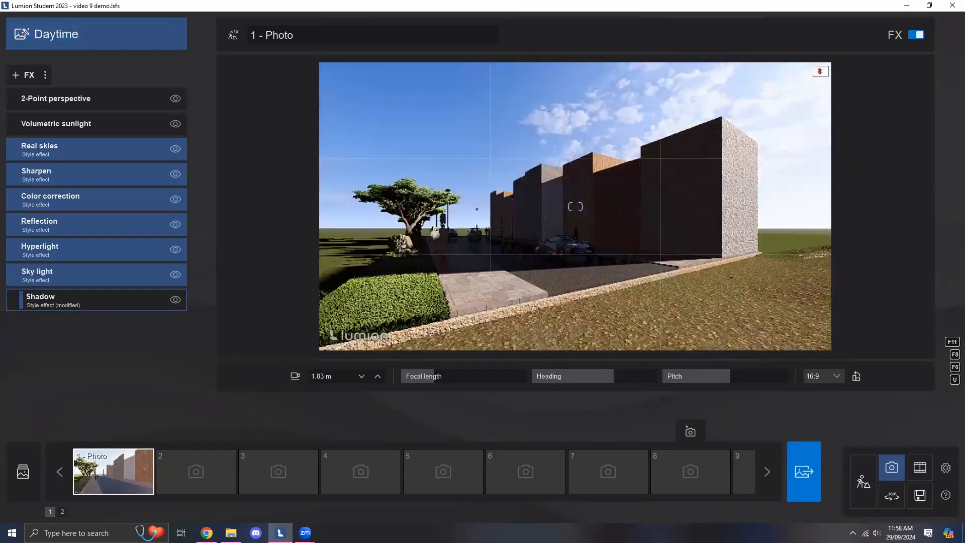
{"action": "key", "text": "w"}
{"action": "key", "text": "e"}
{"action": "key", "text": "q"}
{"action": "right_click_drag", "start_coordinate": [575, 206], "coordinate": [565, 283]}
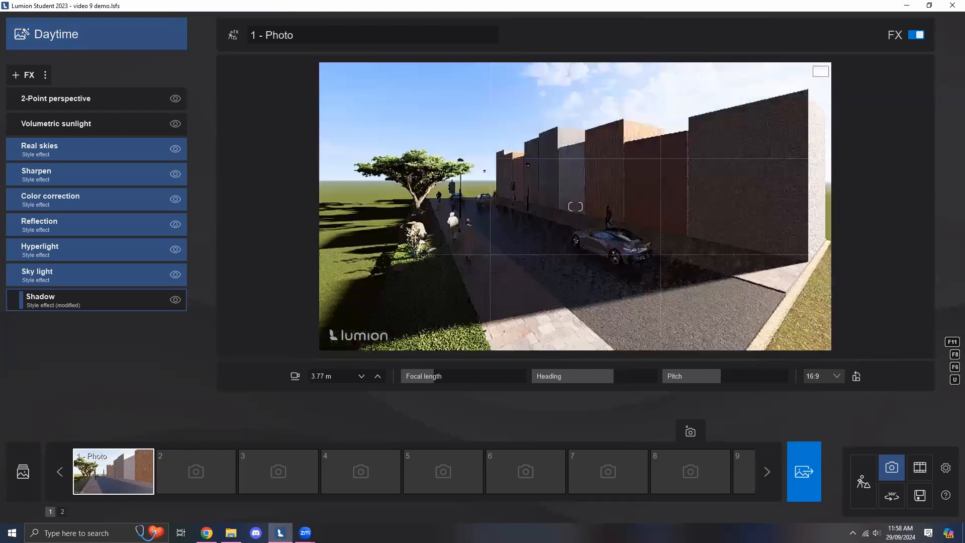
- Pull the photo camera back beyond the end of the street to a height of about 4.24 m, with more ground in view
{"action": "key", "text": "s"}
{"action": "key", "text": "s"}
{"action": "right_click_drag", "start_coordinate": [575, 206], "coordinate": [520, 237]}
{"action": "key", "text": "s"}
{"action": "mouse_move", "coordinate": [575, 206]}
{"action": "right_mouse_down"}
{"action": "mouse_move", "coordinate": [557, 206]}
{"action": "mouse_move", "coordinate": [587, 206]}
{"action": "right_mouse_up"}
{"action": "key", "text": "a"}
{"action": "key", "text": "d"}
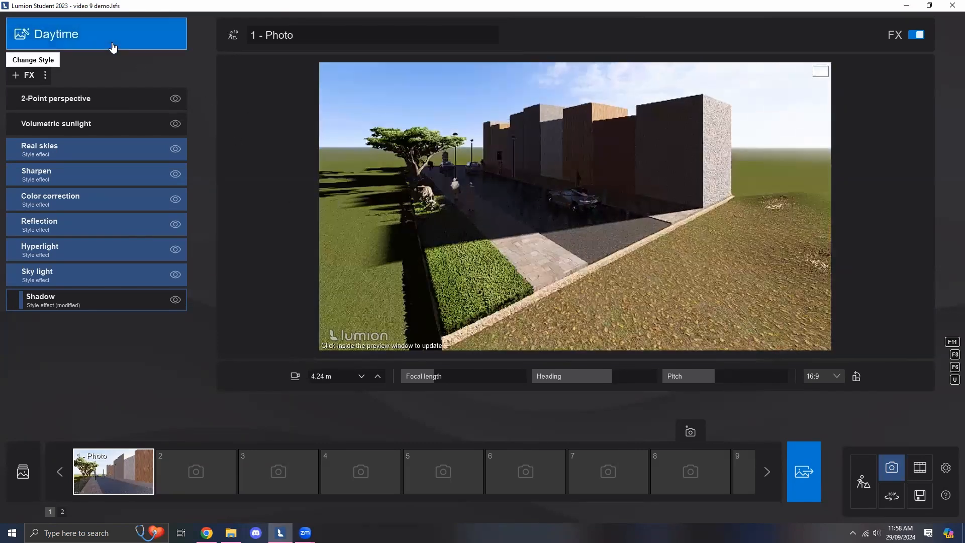
- Change the photo's style to Realistic and reframe it closer to the street from a height of about 3.35 m
{"action": "left_click", "coordinate": [112, 47]}
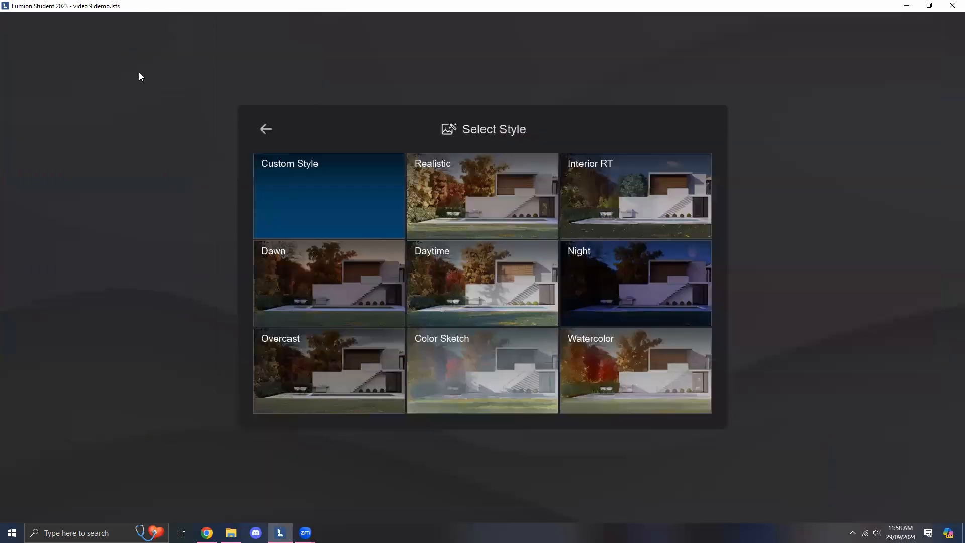
{"action": "left_click", "coordinate": [463, 199]}
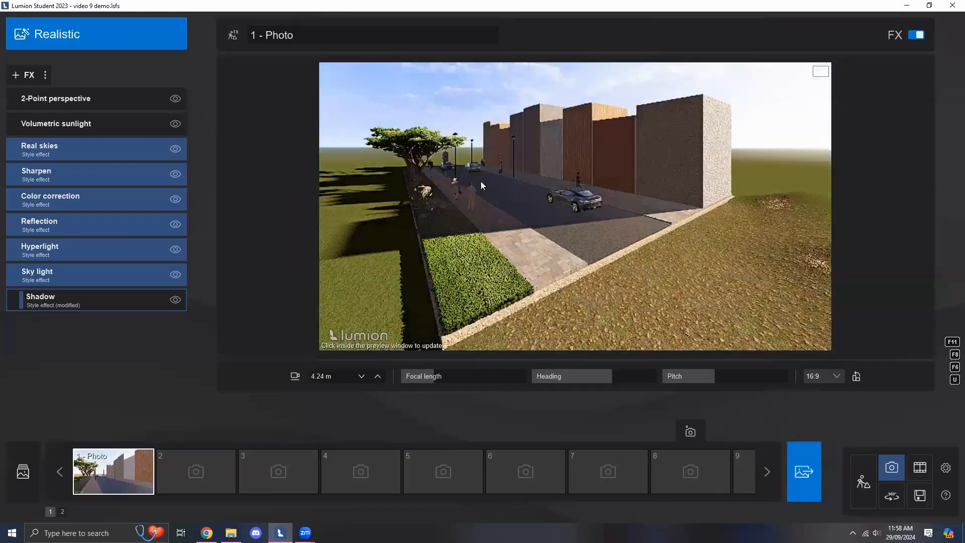
{"action": "key", "text": "w"}
{"action": "right_click_drag", "start_coordinate": [498, 217], "coordinate": [516, 198]}
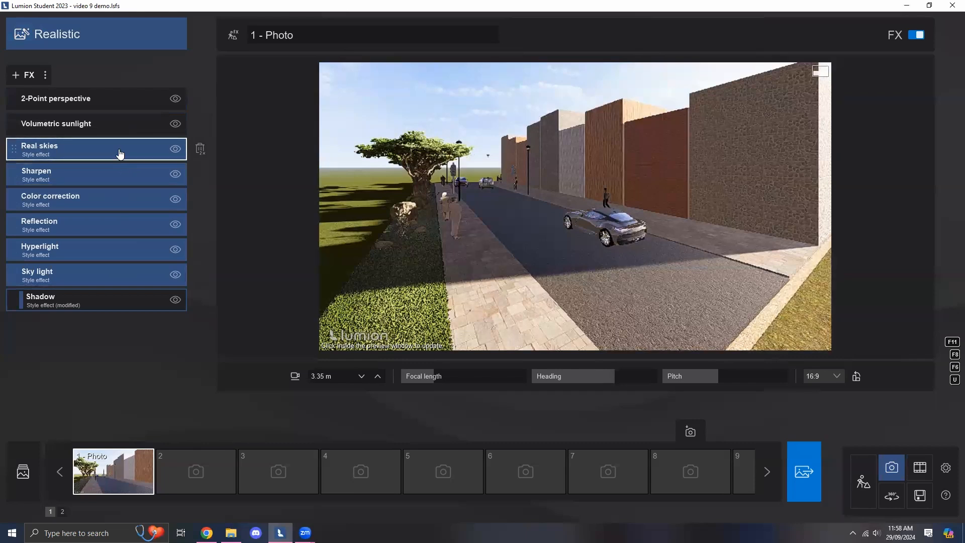
- Look through the available photo effects in the Conceptual, Architectural, Lighting, Sky/Weather and camera categories without adding one
{"action": "left_click", "coordinate": [18, 78]}
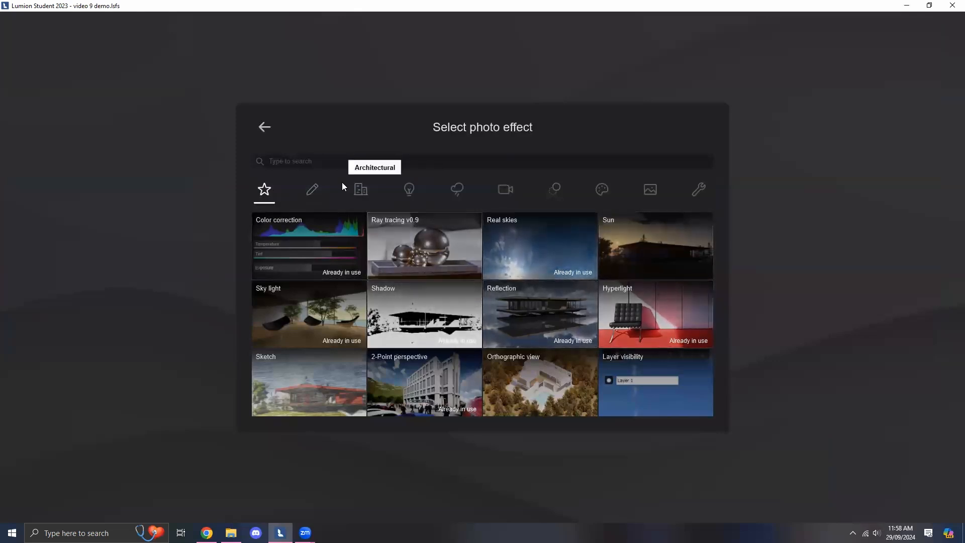
{"action": "left_click", "coordinate": [319, 191]}
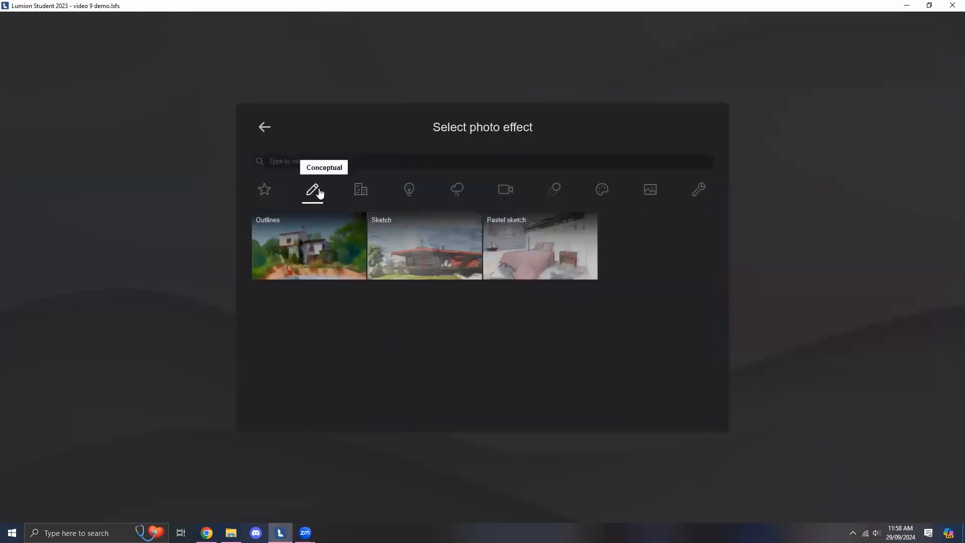
{"action": "left_click", "coordinate": [354, 193]}
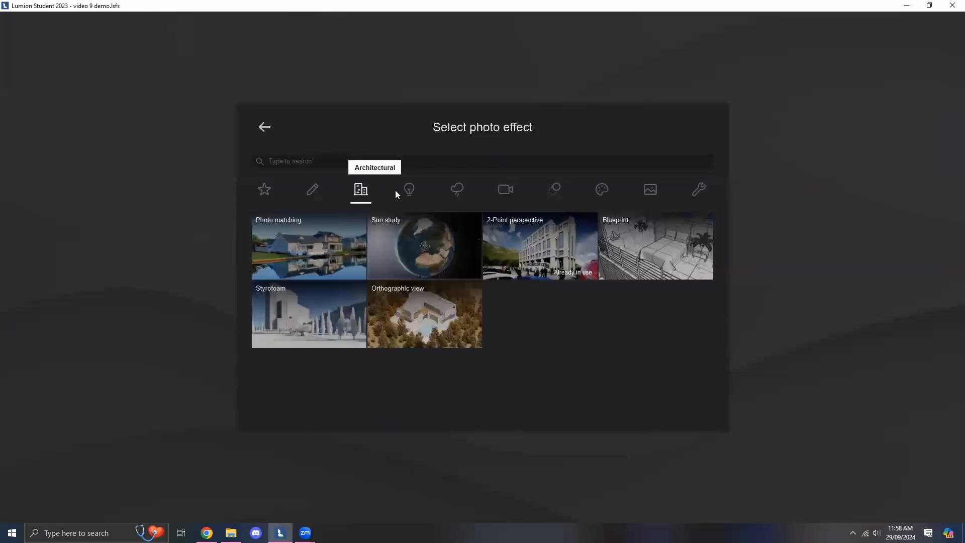
{"action": "left_click", "coordinate": [405, 193]}
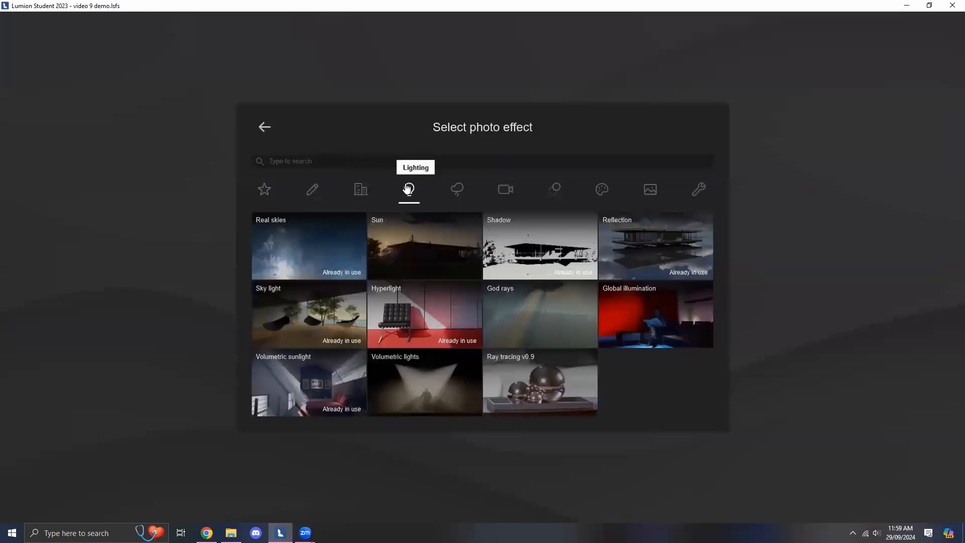
{"action": "left_click", "coordinate": [458, 191]}
{"action": "left_click", "coordinate": [509, 194]}
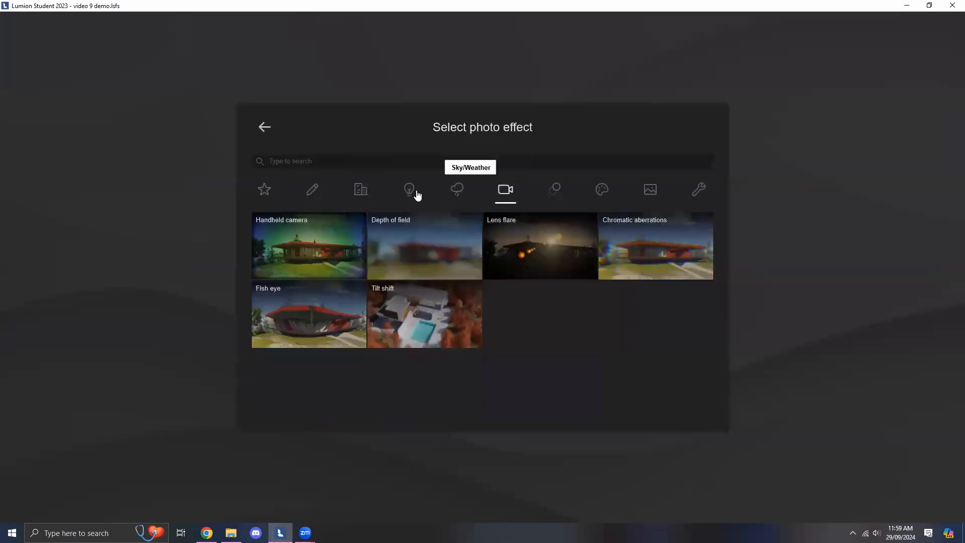
{"action": "left_click", "coordinate": [265, 127]}
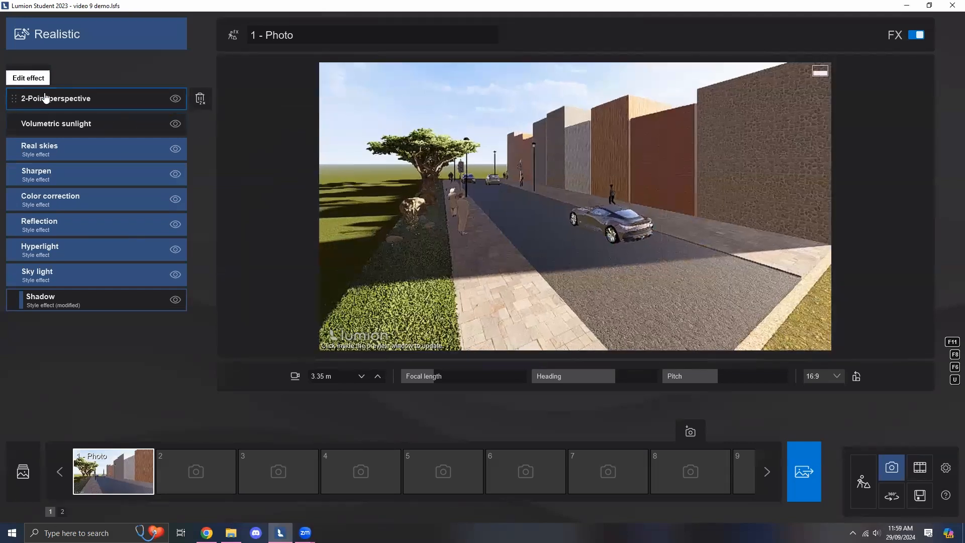
- Move the camera in towards the sports car and lower it to eye level at 1.60 m, looking down the street
{"action": "key", "text": "a"}
{"action": "mouse_move", "coordinate": [576, 207]}
{"action": "right_mouse_down"}
{"action": "mouse_move", "coordinate": [544, 206]}
{"action": "mouse_move", "coordinate": [595, 206]}
{"action": "mouse_move", "coordinate": [585, 204]}
{"action": "right_mouse_up"}
{"action": "key", "text": "w"}
{"action": "key", "text": "w"}
{"action": "left_click", "coordinate": [361, 376]}
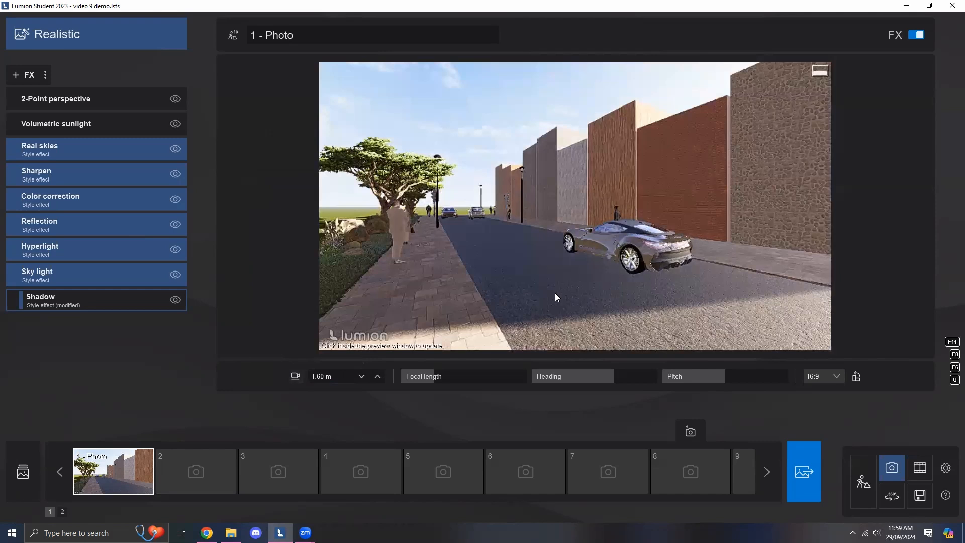
{"action": "right_click_drag", "start_coordinate": [576, 206], "coordinate": [545, 192]}
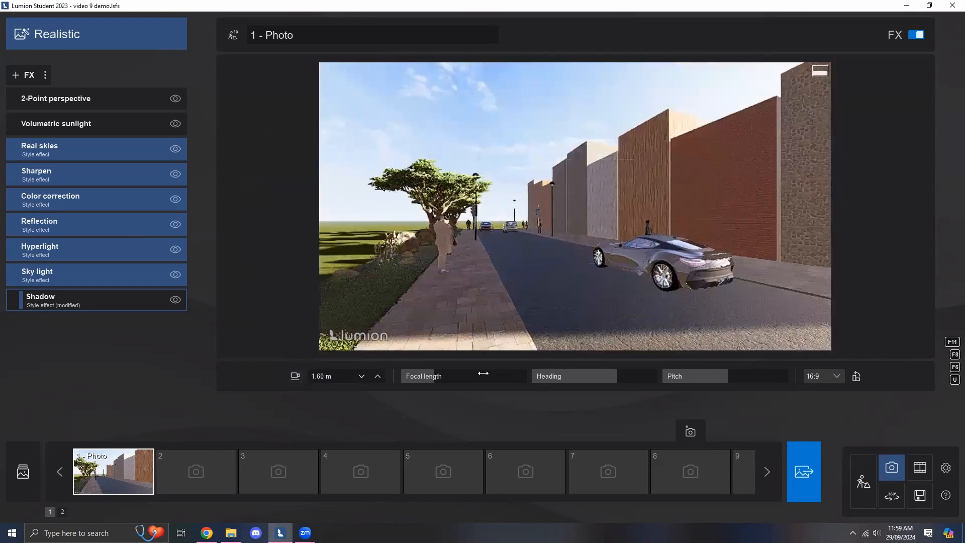
- Set the focal length to about 28.0 mm, adjust the heading to include the sports car, and store the view in photo 1
{"action": "left_click_drag", "start_coordinate": [432, 381], "coordinate": [458, 384]}
{"action": "right_click_drag", "start_coordinate": [521, 300], "coordinate": [467, 323]}
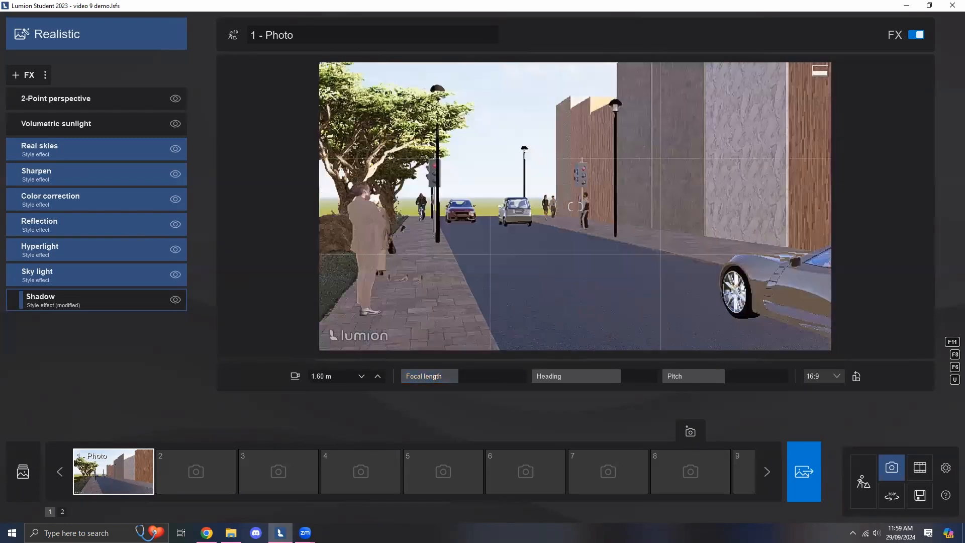
{"action": "mouse_move", "coordinate": [452, 373]}
{"action": "left_mouse_down"}
{"action": "mouse_move", "coordinate": [445, 377]}
{"action": "mouse_move", "coordinate": [455, 381]}
{"action": "mouse_move", "coordinate": [448, 377]}
{"action": "left_mouse_up"}
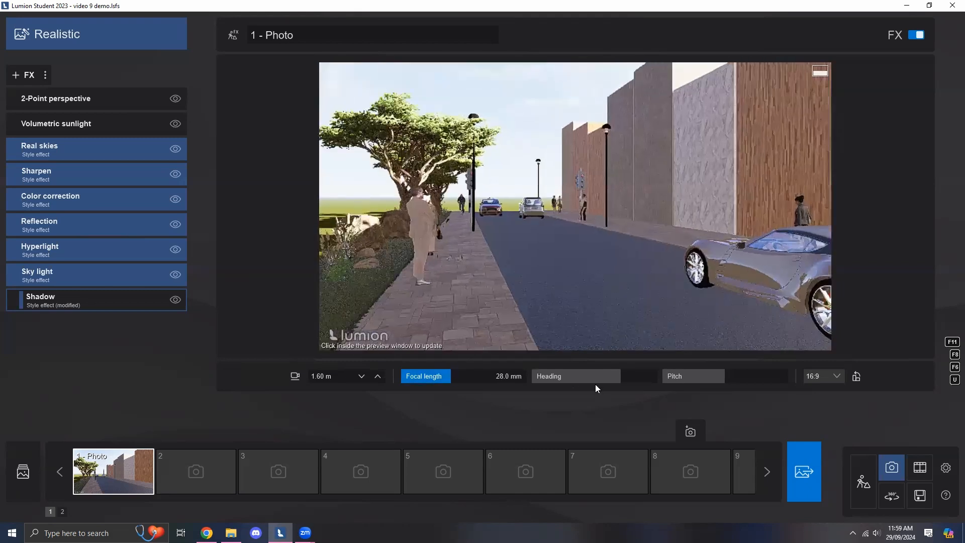
{"action": "left_click_drag", "start_coordinate": [617, 378], "coordinate": [613, 381]}
{"action": "mouse_move", "coordinate": [566, 224]}
{"action": "right_mouse_down"}
{"action": "mouse_move", "coordinate": [544, 211]}
{"action": "mouse_move", "coordinate": [591, 233]}
{"action": "mouse_move", "coordinate": [576, 229]}
{"action": "right_mouse_up"}
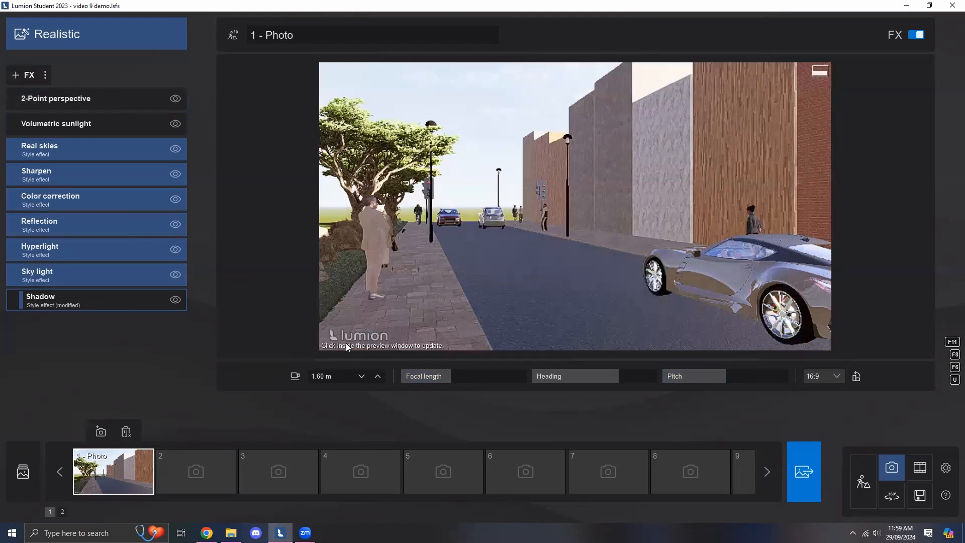
{"action": "left_click", "coordinate": [101, 434]}
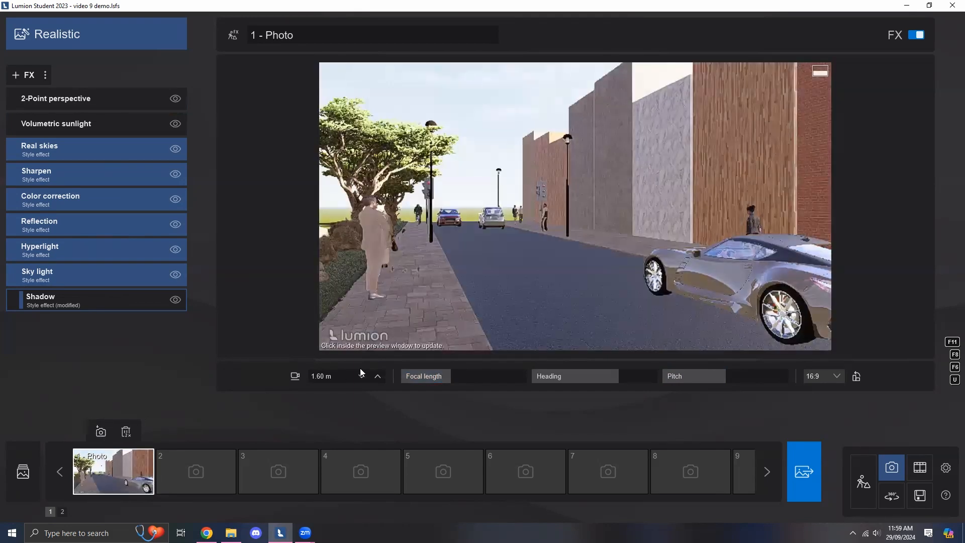
- Reframe the camera from the building-side pavement behind the walking woman, at a height of about 1.54 m
{"action": "key", "text": "s"}
{"action": "key", "text": "d"}
{"action": "right_click_drag", "start_coordinate": [637, 243], "coordinate": [571, 254]}
{"action": "key", "text": "d"}
{"action": "key", "text": "w"}
{"action": "key", "text": "a"}
{"action": "key", "text": "s"}
{"action": "right_click_drag", "start_coordinate": [554, 340], "coordinate": [554, 326]}
{"action": "right_click_drag", "start_coordinate": [502, 310], "coordinate": [522, 300]}
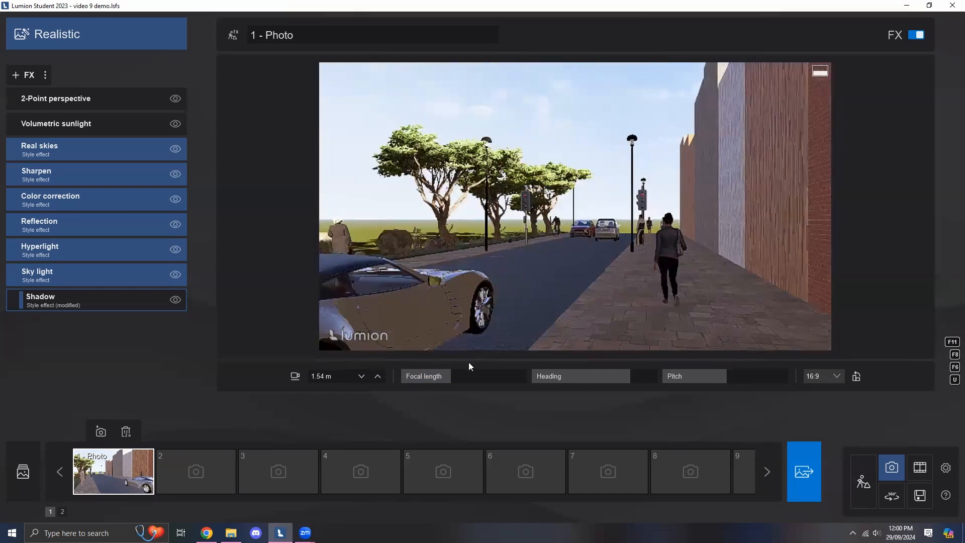
- Set the camera to 1.60 m eye level with a slightly longer focal length and store the view as photo 2
{"action": "left_click", "coordinate": [294, 378]}
{"action": "right_click_drag", "start_coordinate": [528, 342], "coordinate": [553, 328]}
{"action": "left_click_drag", "start_coordinate": [447, 377], "coordinate": [453, 383]}
{"action": "right_click_drag", "start_coordinate": [523, 324], "coordinate": [513, 337]}
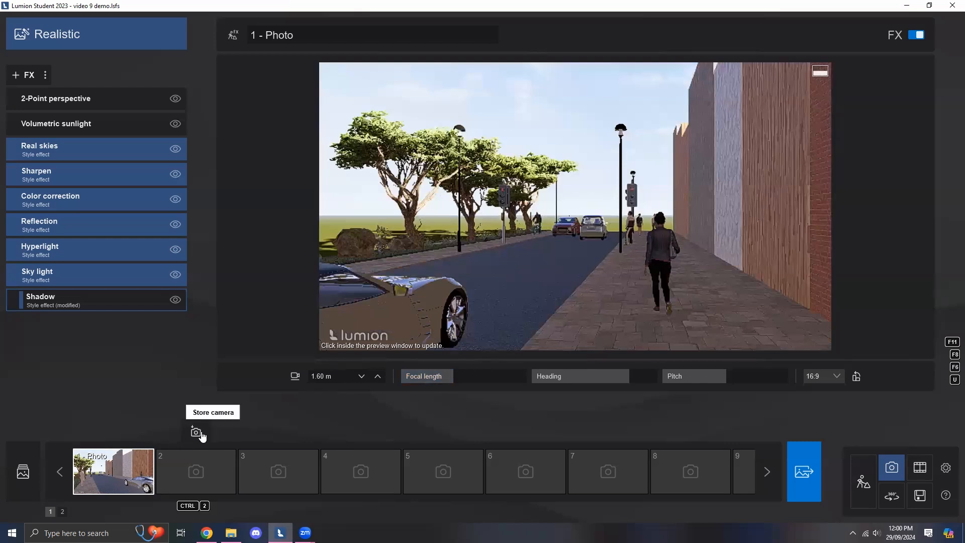
{"action": "left_click", "coordinate": [184, 432]}
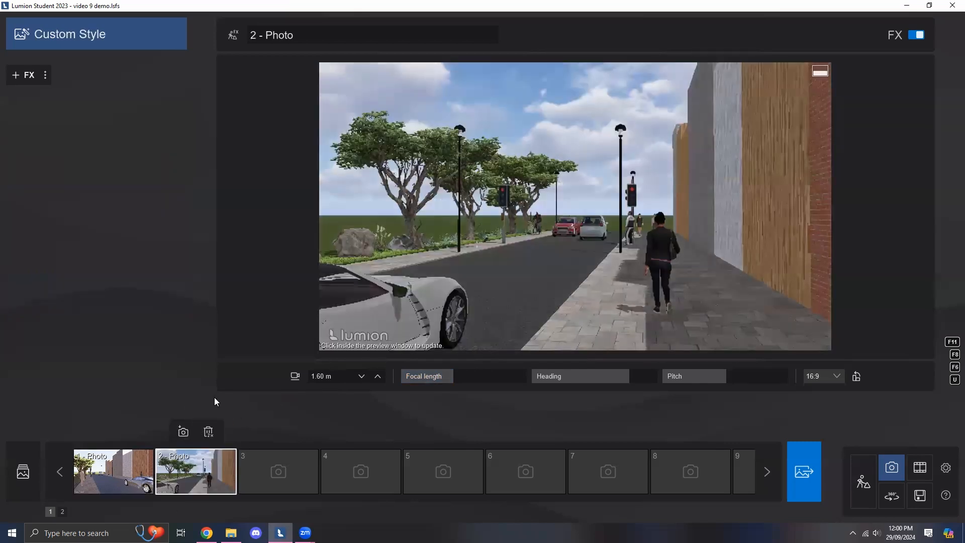
- Check photo 1 for comparison, apply the Realistic style to photo 2 and open its photo effect selection
{"action": "left_click", "coordinate": [127, 479]}
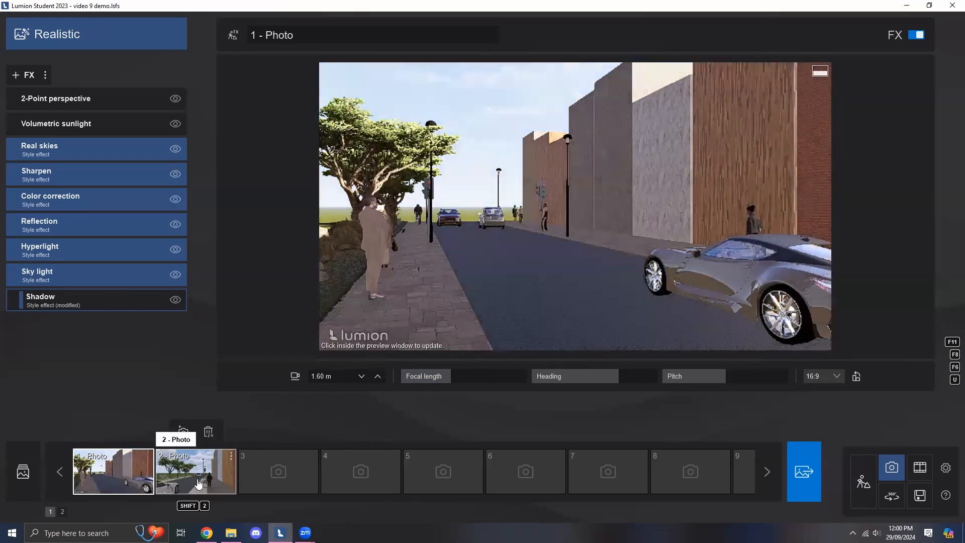
{"action": "left_click", "coordinate": [199, 484]}
{"action": "left_click", "coordinate": [118, 43]}
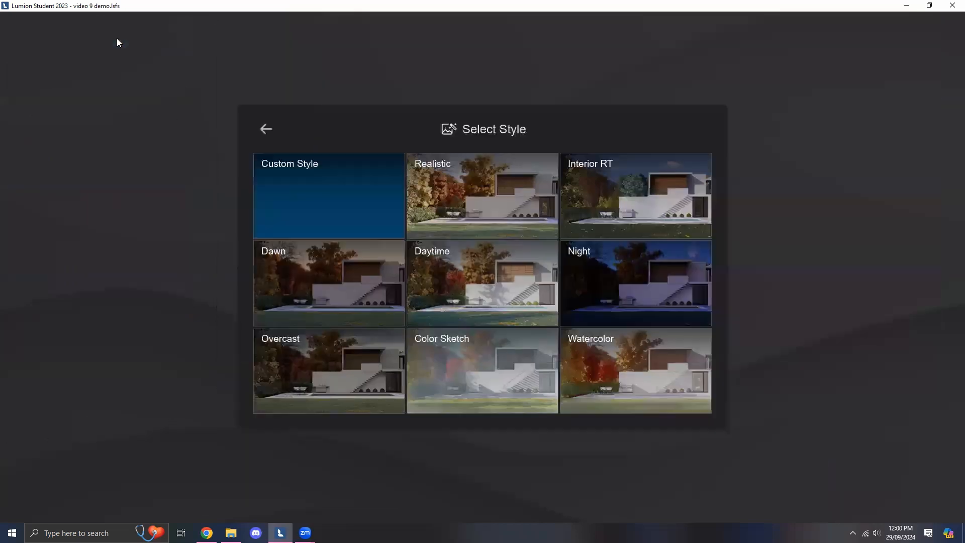
{"action": "left_click", "coordinate": [475, 198]}
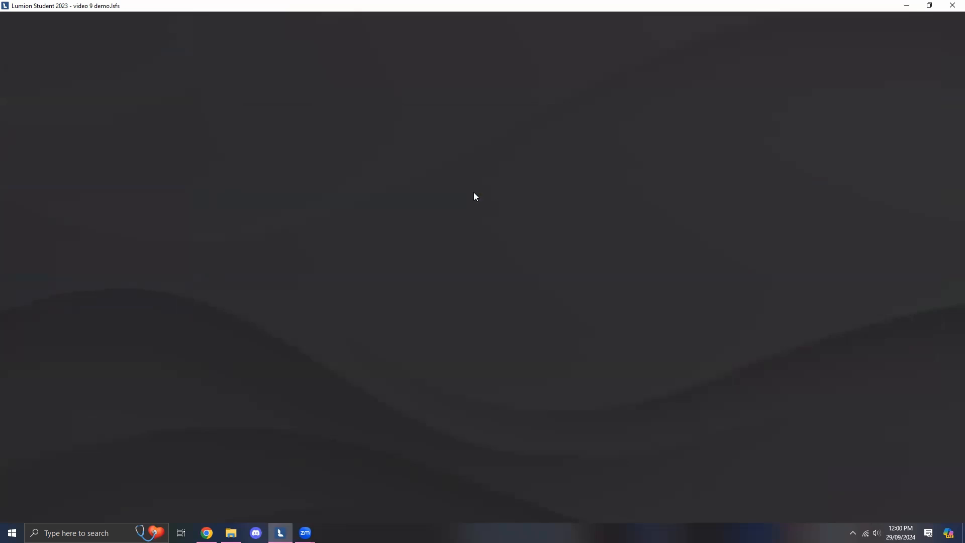
{"action": "left_click", "coordinate": [30, 75]}
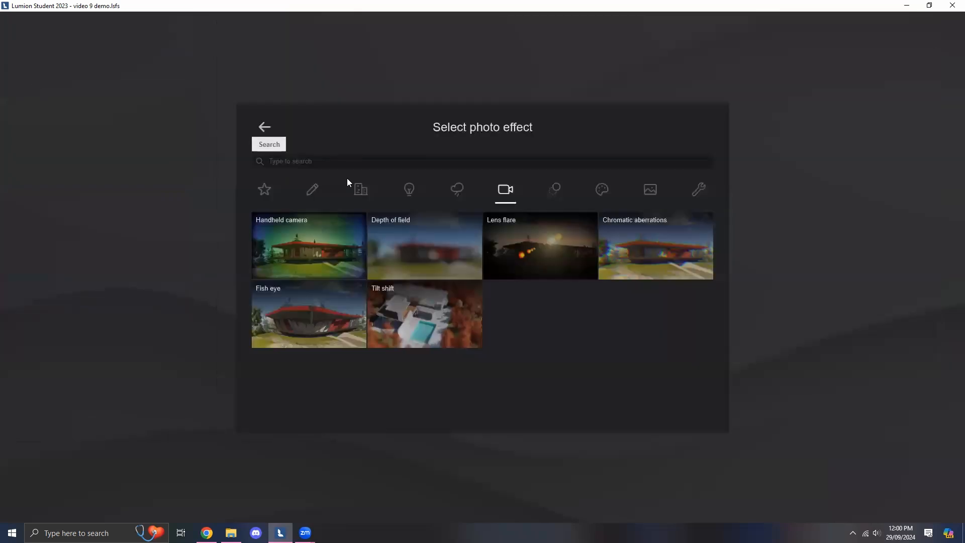
{"action": "left_click", "coordinate": [320, 158]}
{"action": "type", "text": "two po"}
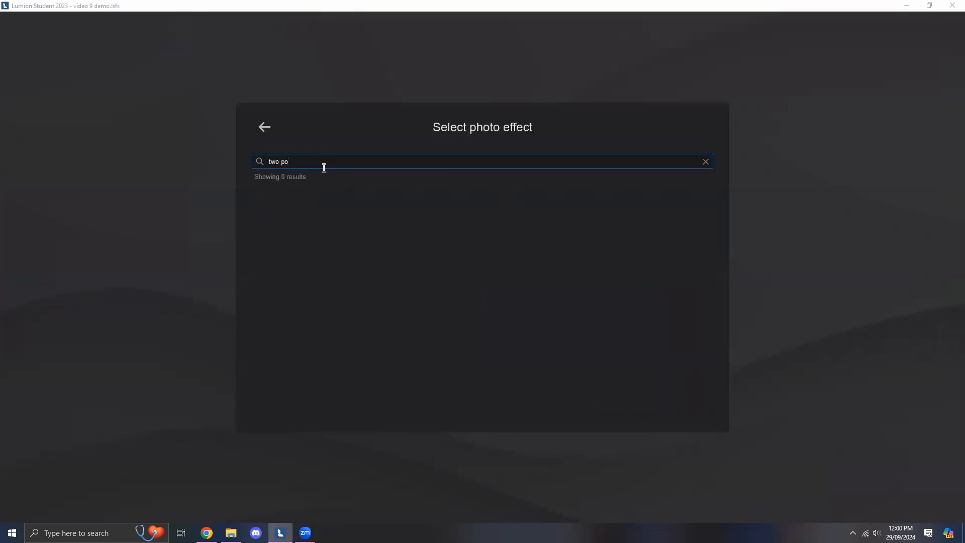
{"action": "key", "text": "BackSpace"}
{"action": "key", "text": "BackSpace"}
{"action": "key", "text": "BackSpace"}
{"action": "key", "text": "BackSpace"}
{"action": "key", "text": "BackSpace"}
{"action": "key", "text": "BackSpace"}
{"action": "left_click", "coordinate": [264, 128]}
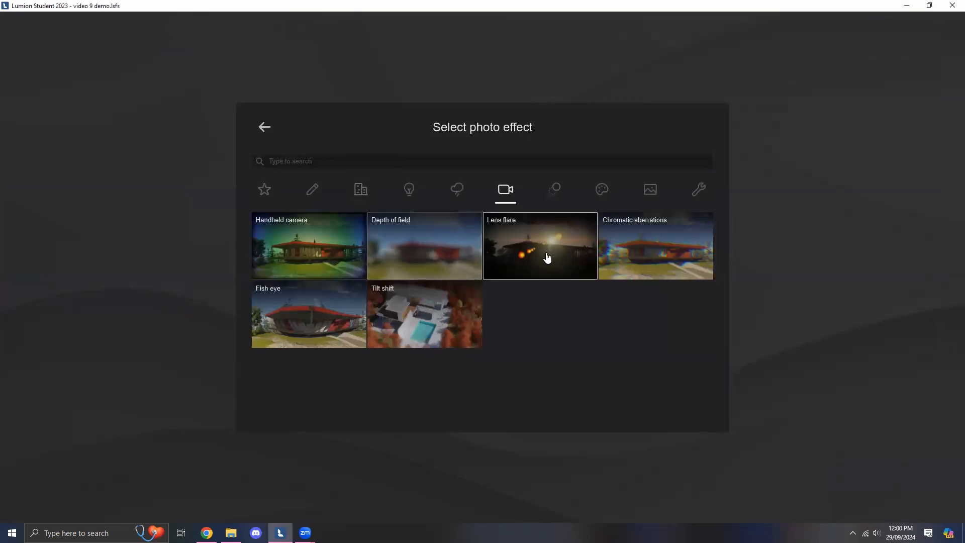
- Add the 2-Point perspective effect to photo 2 with an amount of 1.00 and tilt the view slightly
{"action": "left_click", "coordinate": [264, 189]}
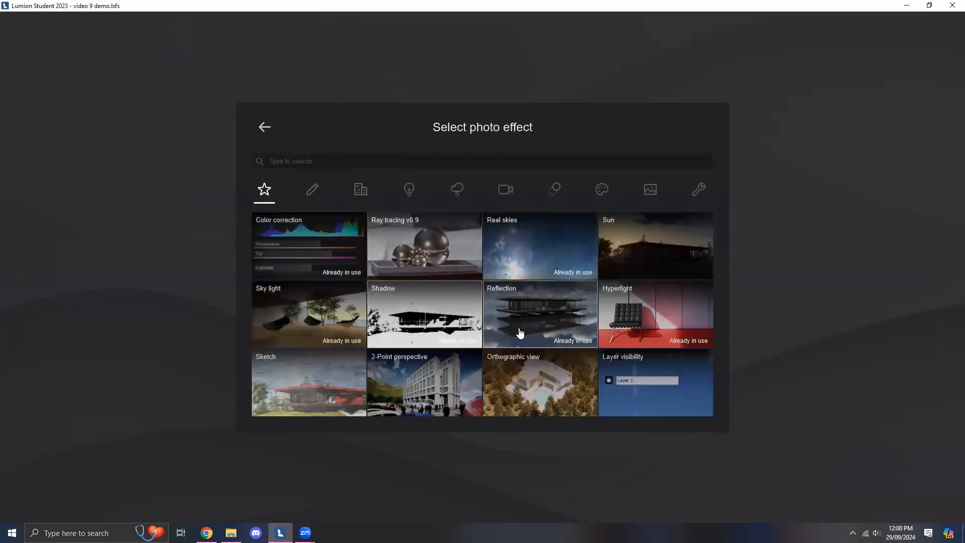
{"action": "left_click", "coordinate": [414, 386]}
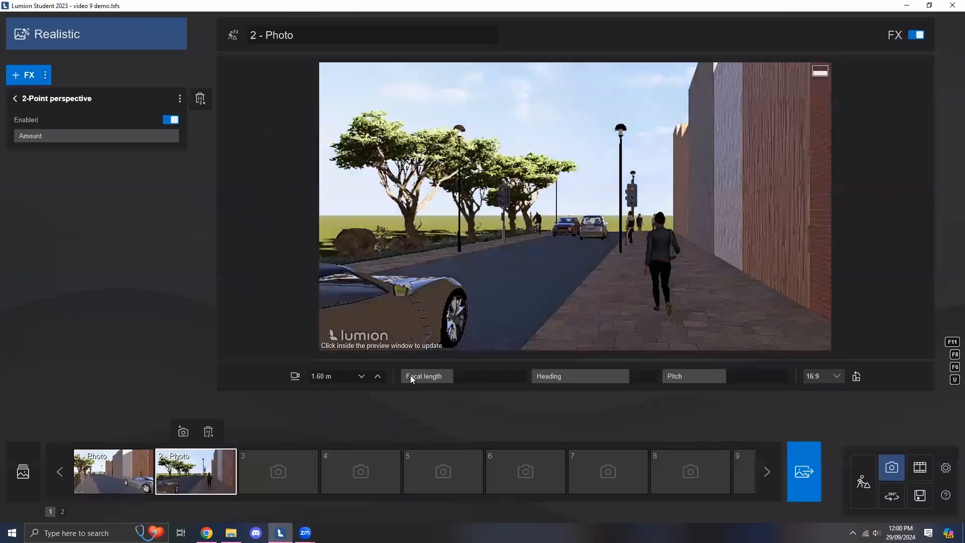
{"action": "left_click_drag", "start_coordinate": [172, 139], "coordinate": [233, 145]}
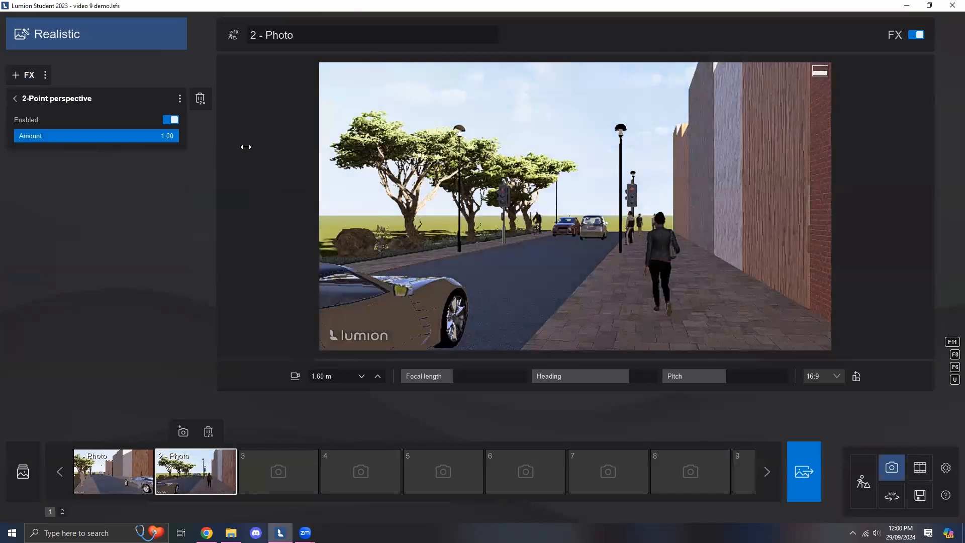
{"action": "left_click", "coordinate": [15, 99]}
{"action": "right_click_drag", "start_coordinate": [580, 232], "coordinate": [565, 237]}
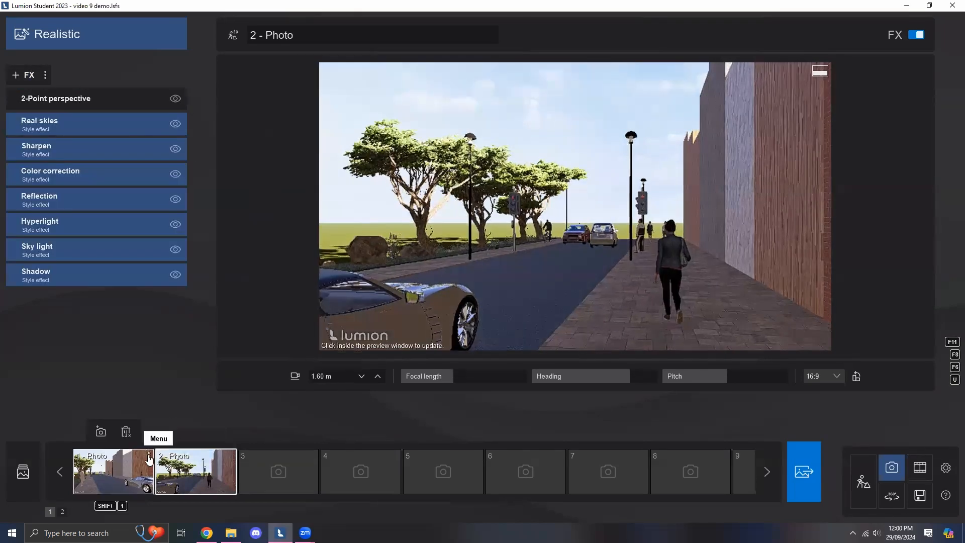
- Return to photo 1 and render its current shot at Poster size, 7680x4320, with the depth map output enabled
{"action": "left_click", "coordinate": [126, 482]}
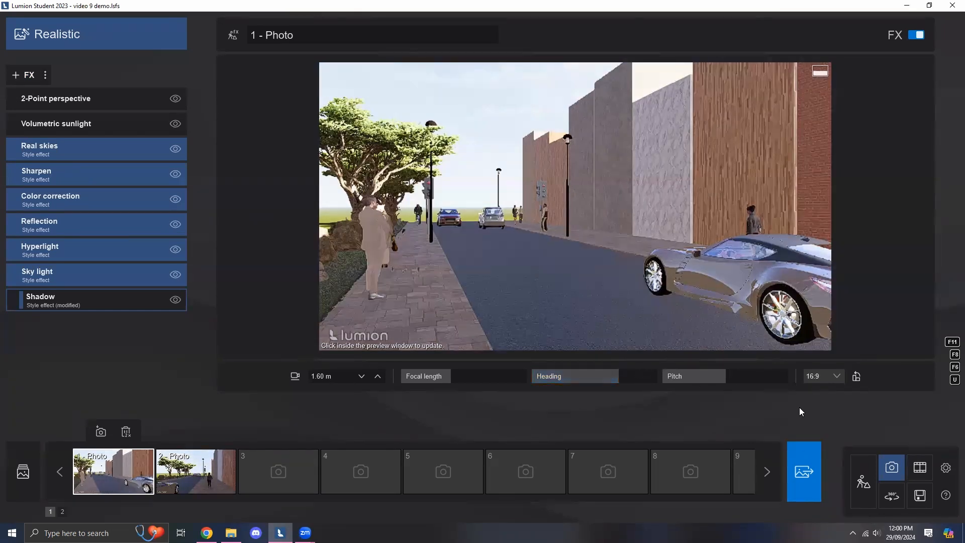
{"action": "left_click", "coordinate": [805, 476]}
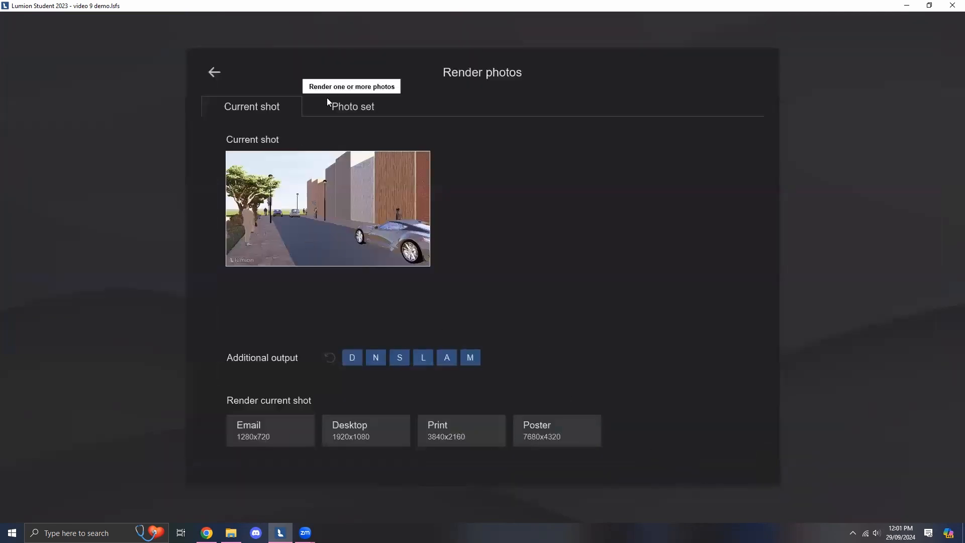
{"action": "left_click", "coordinate": [357, 363]}
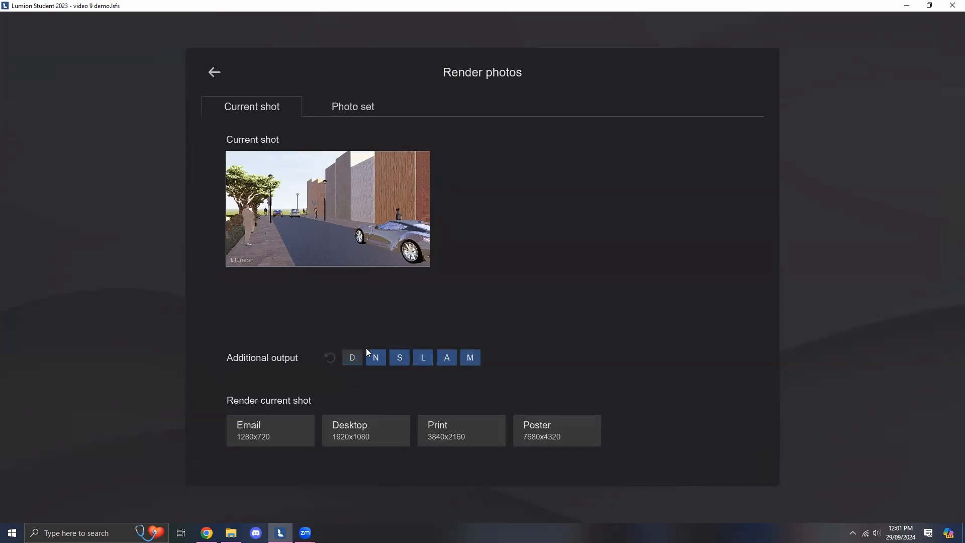
{"action": "left_click", "coordinate": [355, 362]}
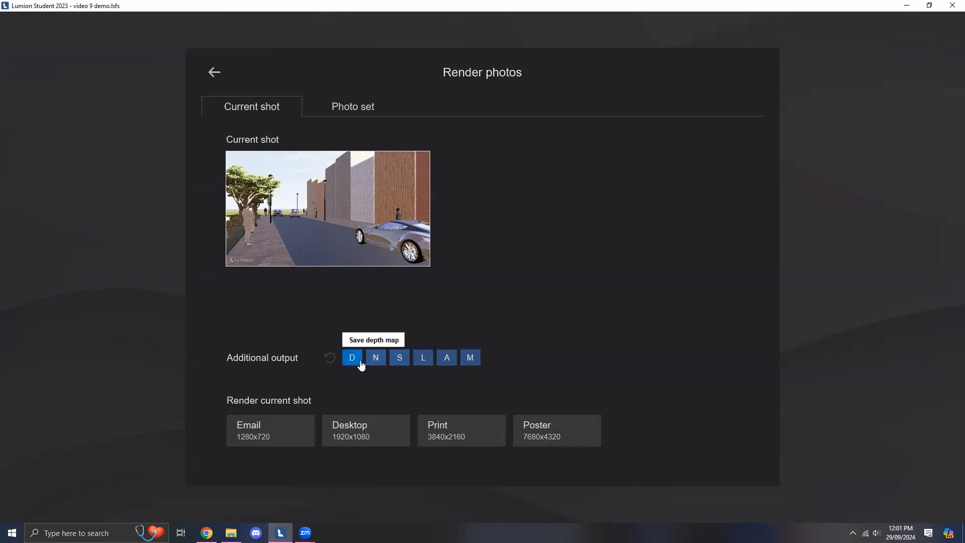
{"action": "left_click", "coordinate": [360, 361]}
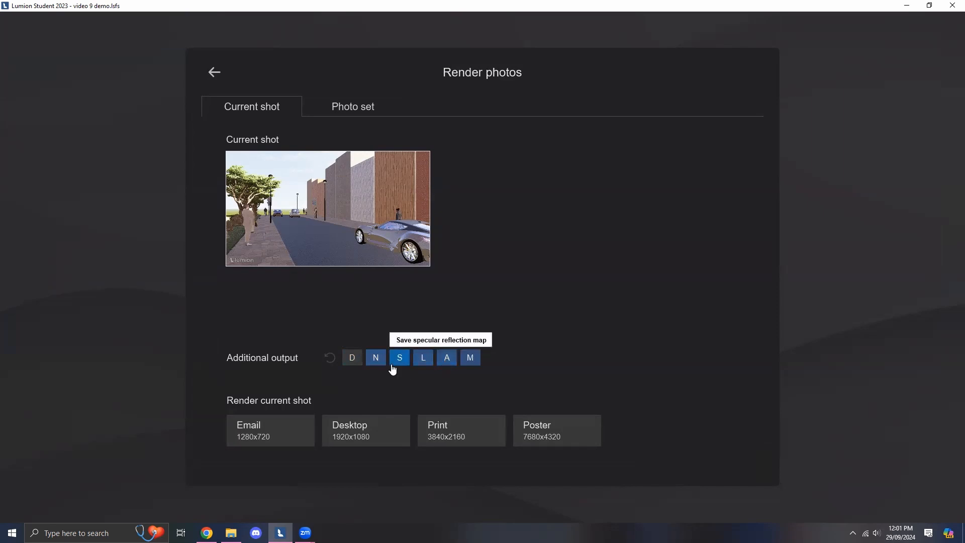
{"action": "left_click", "coordinate": [353, 362]}
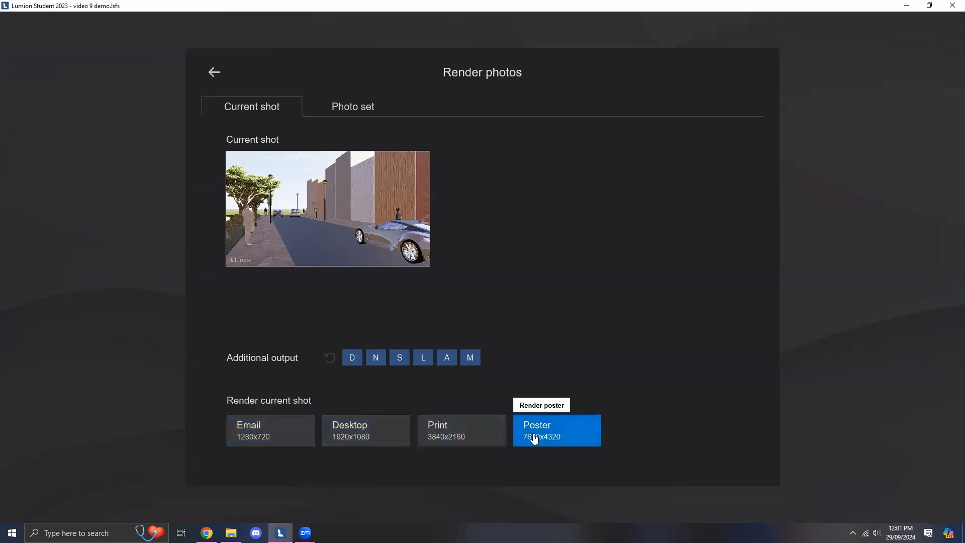
{"action": "left_click", "coordinate": [573, 439]}
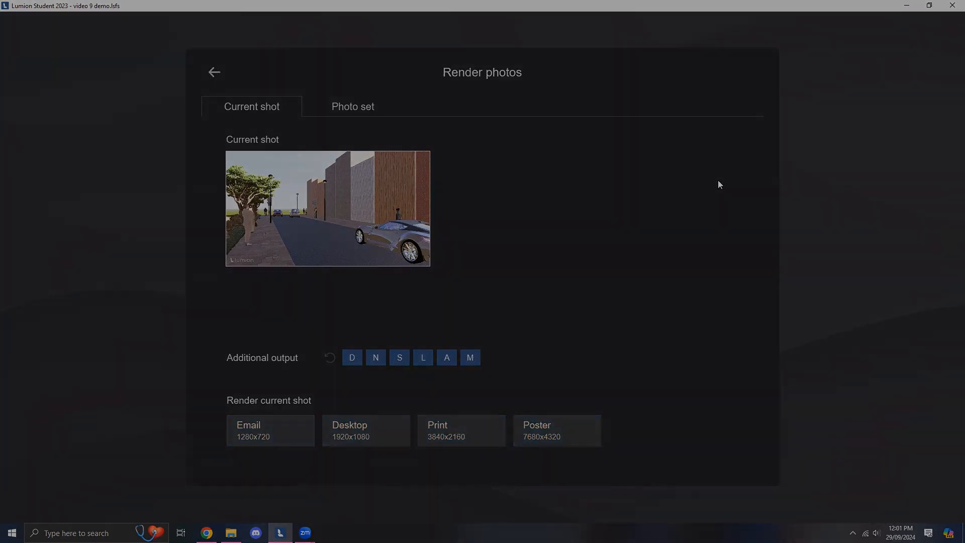